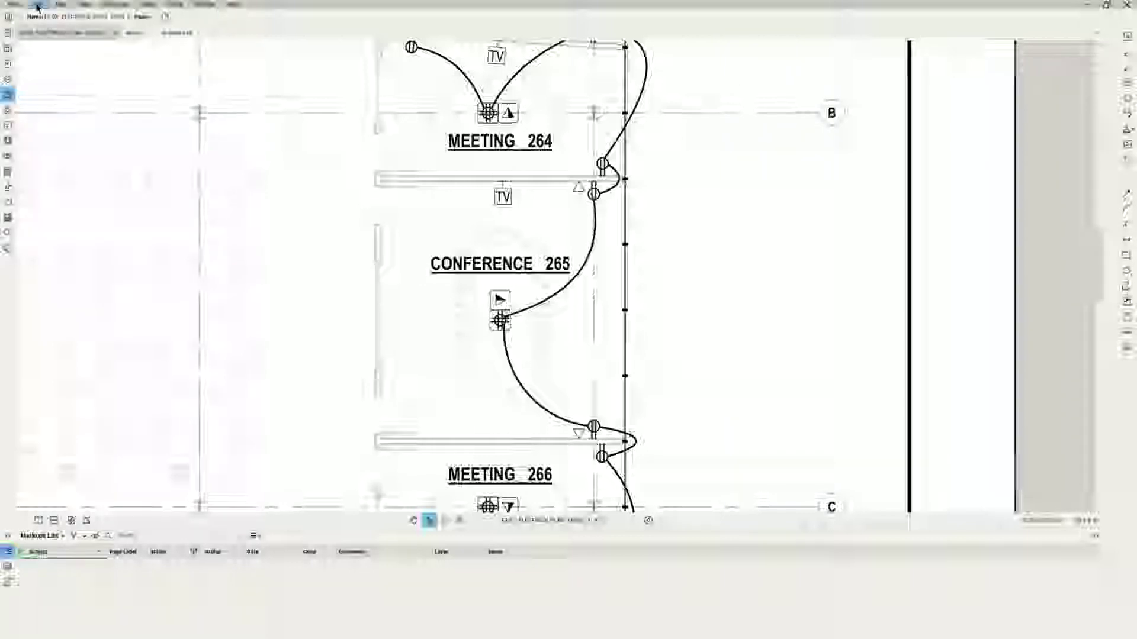
Look through the File menu, then dismiss it without choosing anything.
left_click(13, 4)
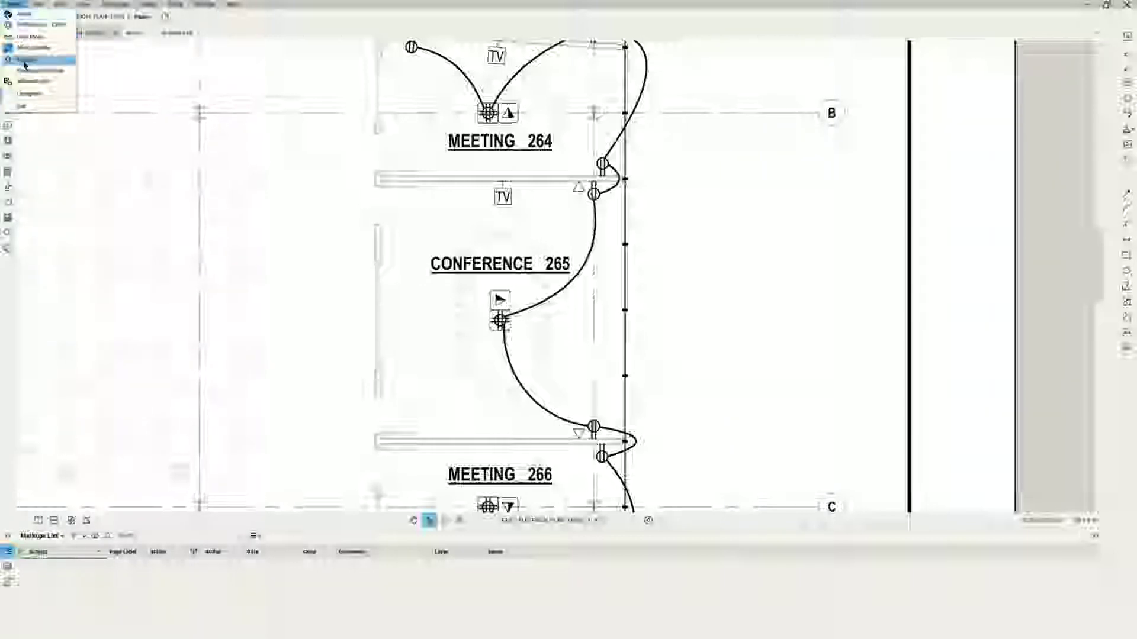
mouse_move(24, 63)
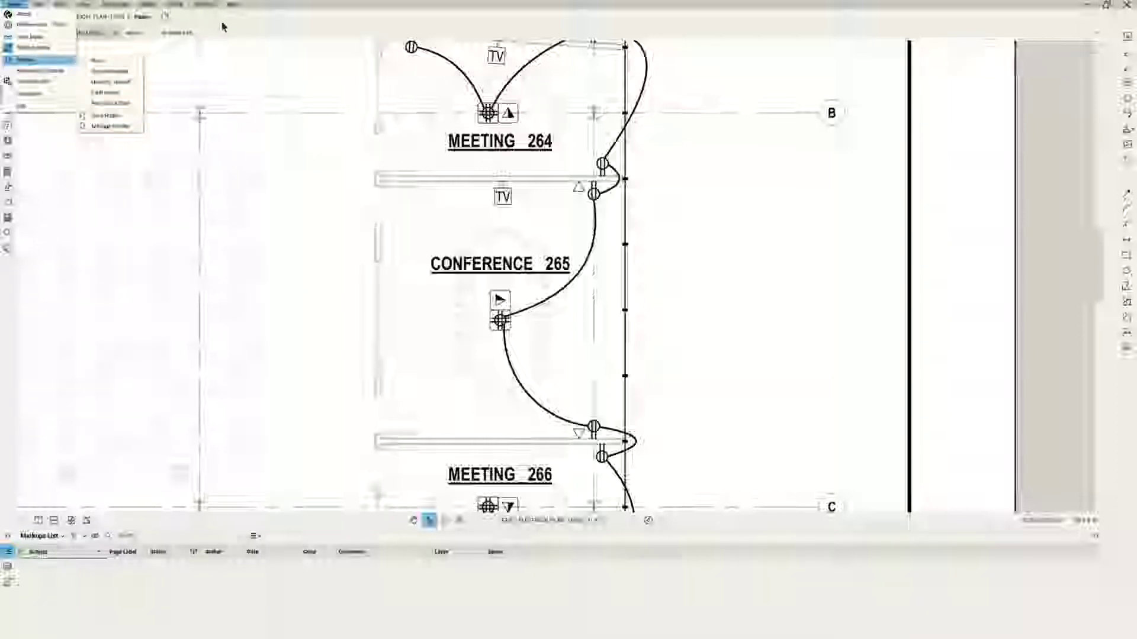
key("Escape")
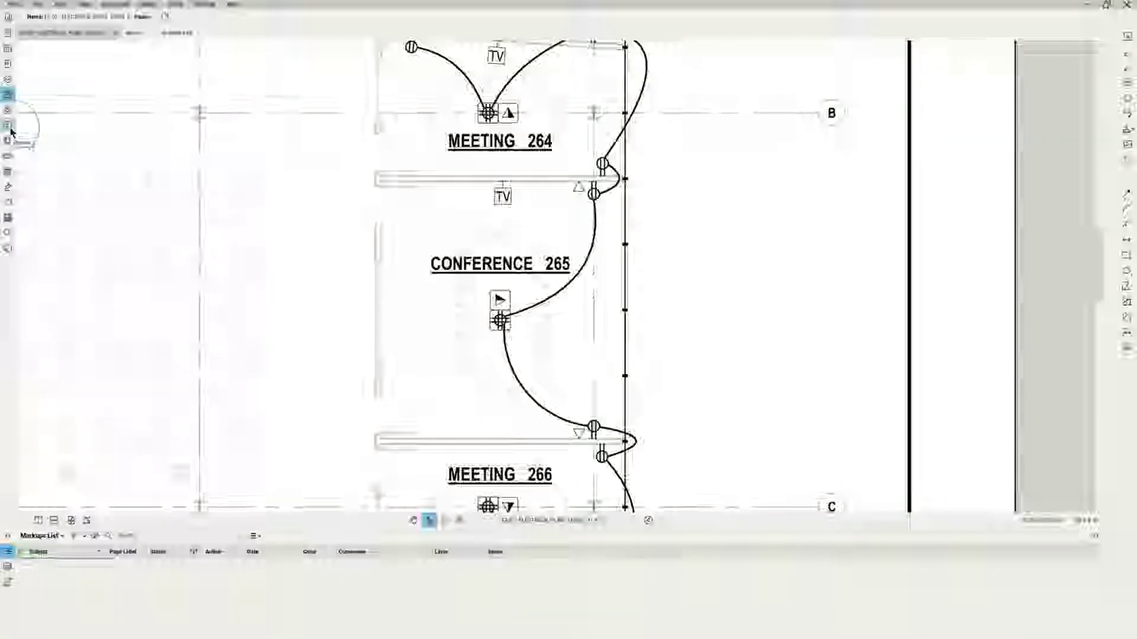
Open the Spaces panel, toggle a spaces option, and start the Add Space outline tool.
left_click(10, 128)
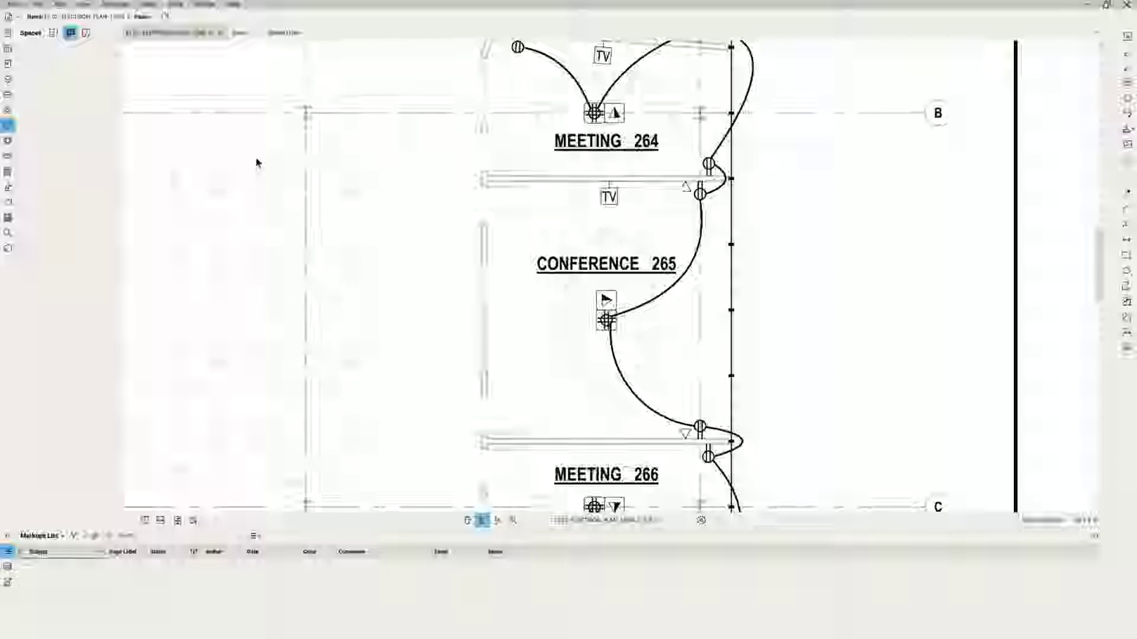
left_click(54, 33)
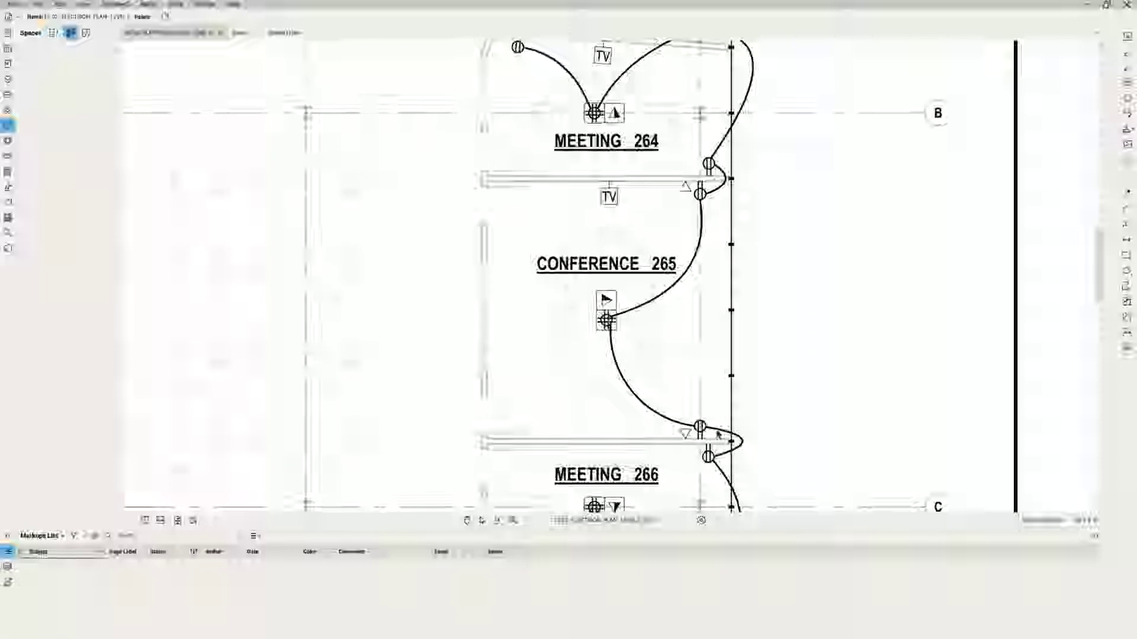
key("v")
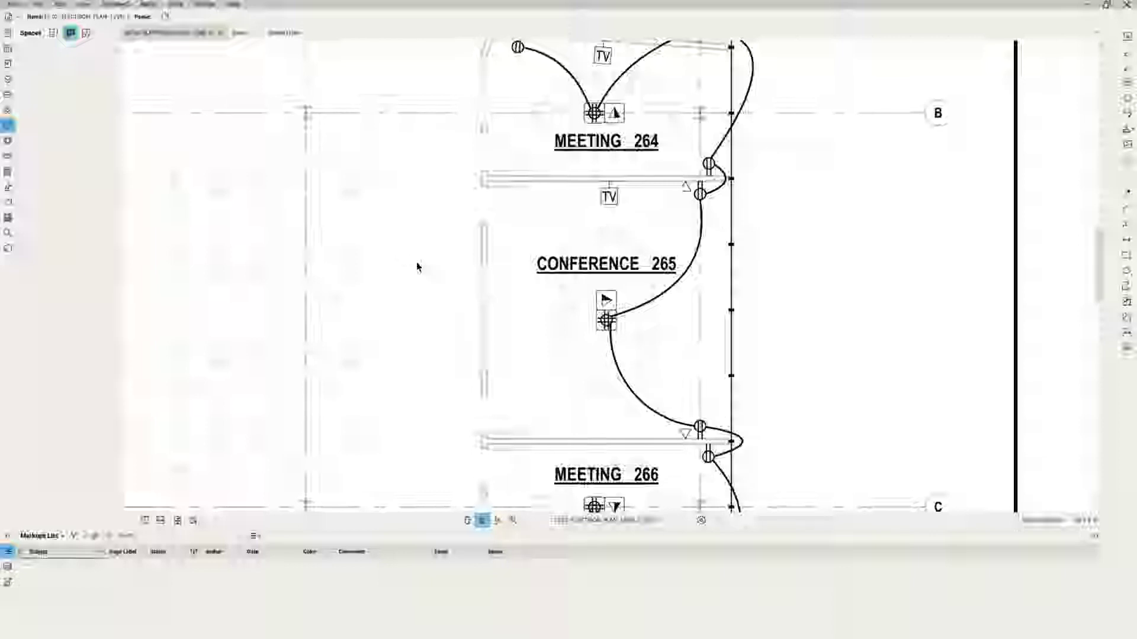
left_click(53, 32)
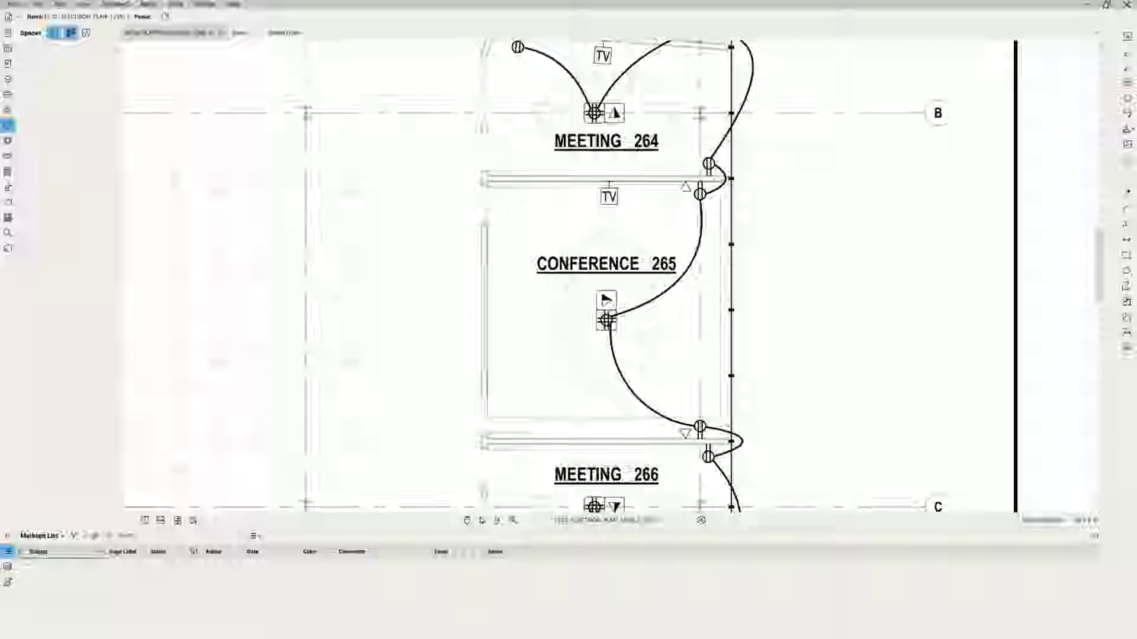
Close the Conference 265 room outline and label the new space 'Conference 265'.
left_click(729, 443)
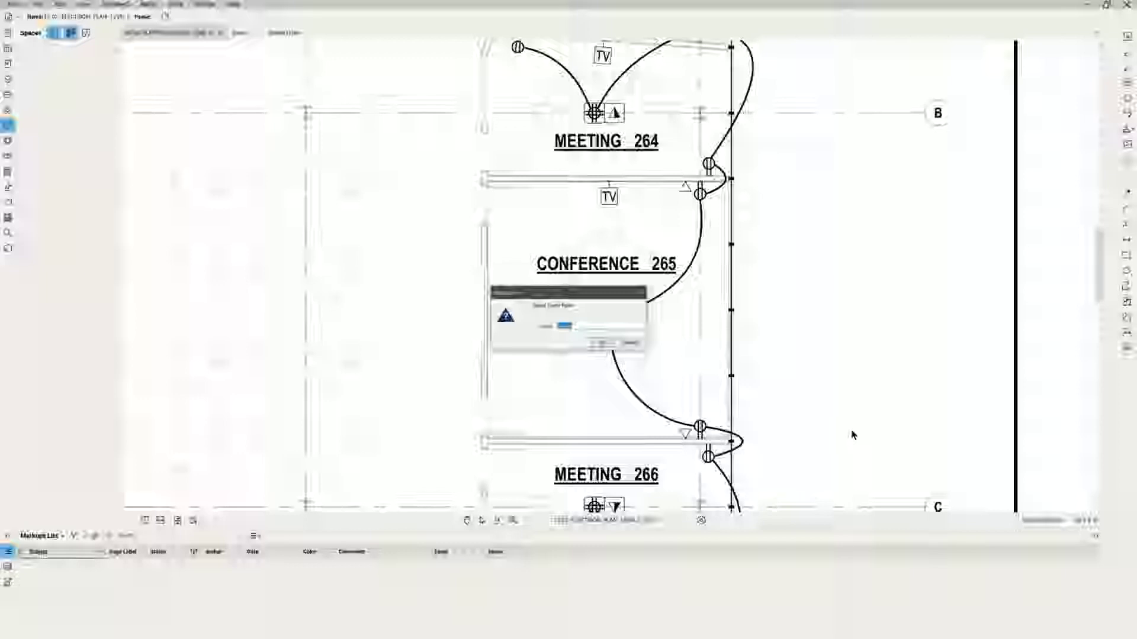
type("Conference")
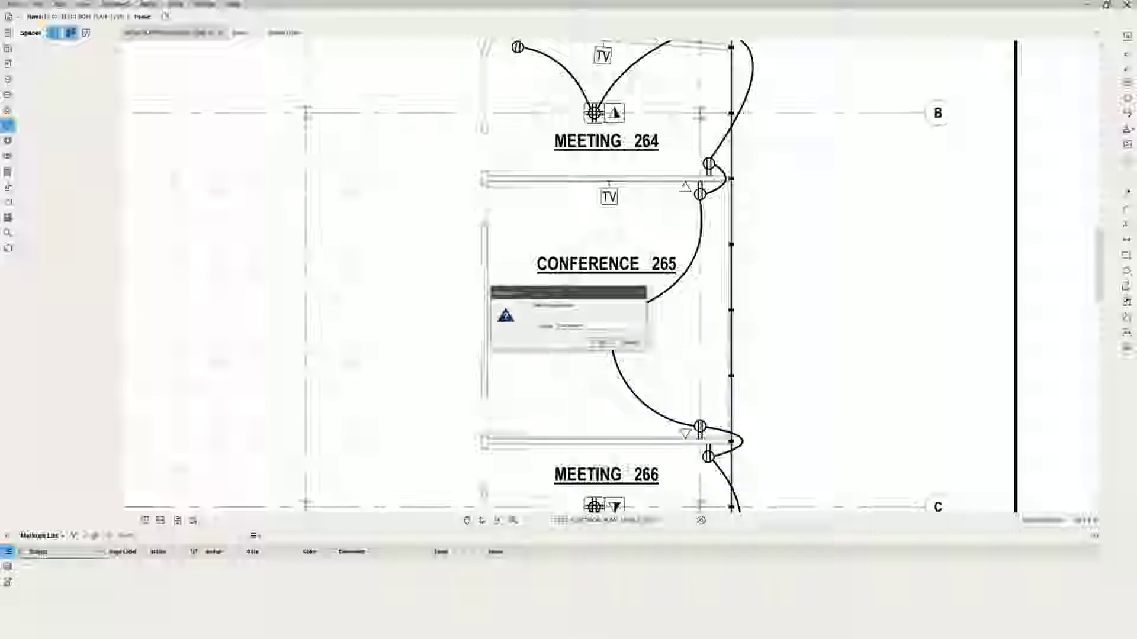
type(" 265")
key("Return")
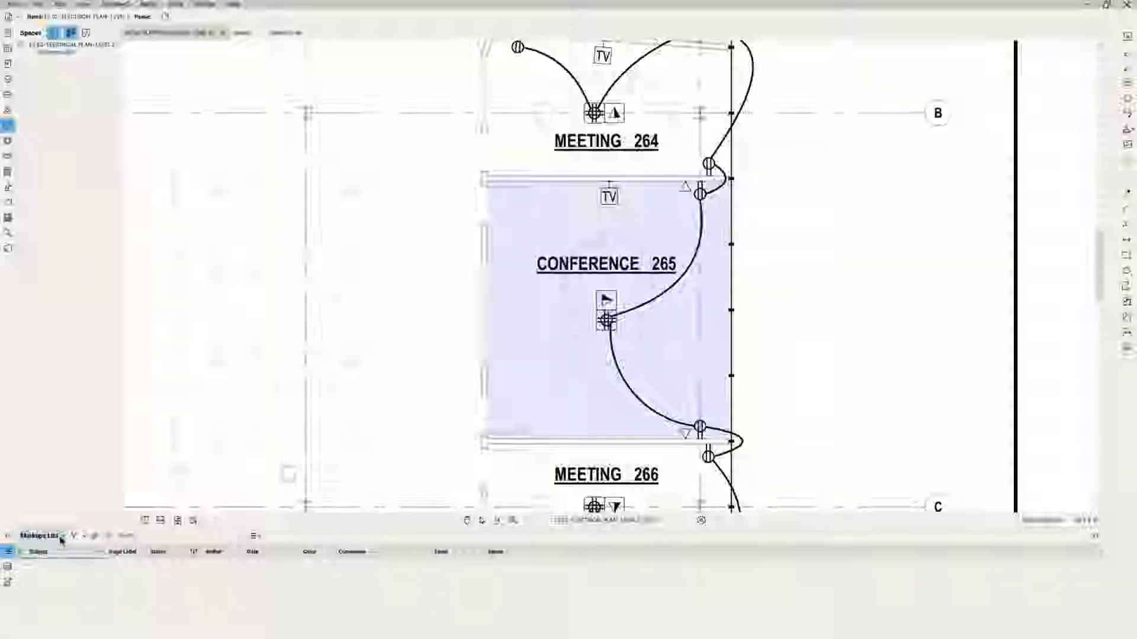
Add a custom markups-list column named 'Phase Code' with a chosen type via Manage Columns.
left_click(62, 536)
mouse_move(54, 551)
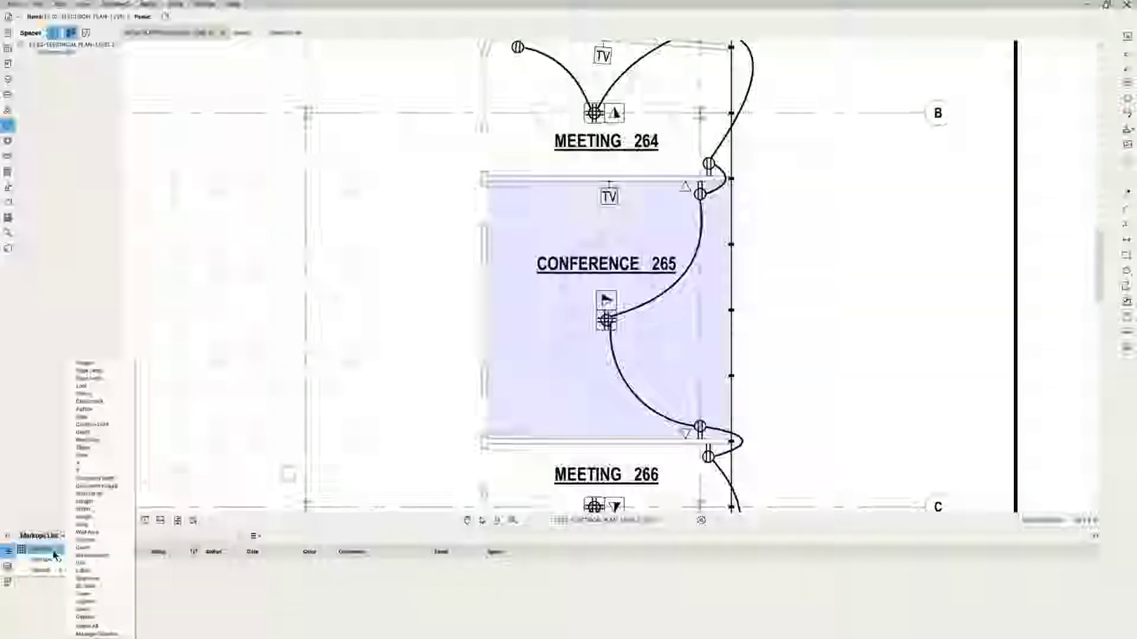
left_click(88, 635)
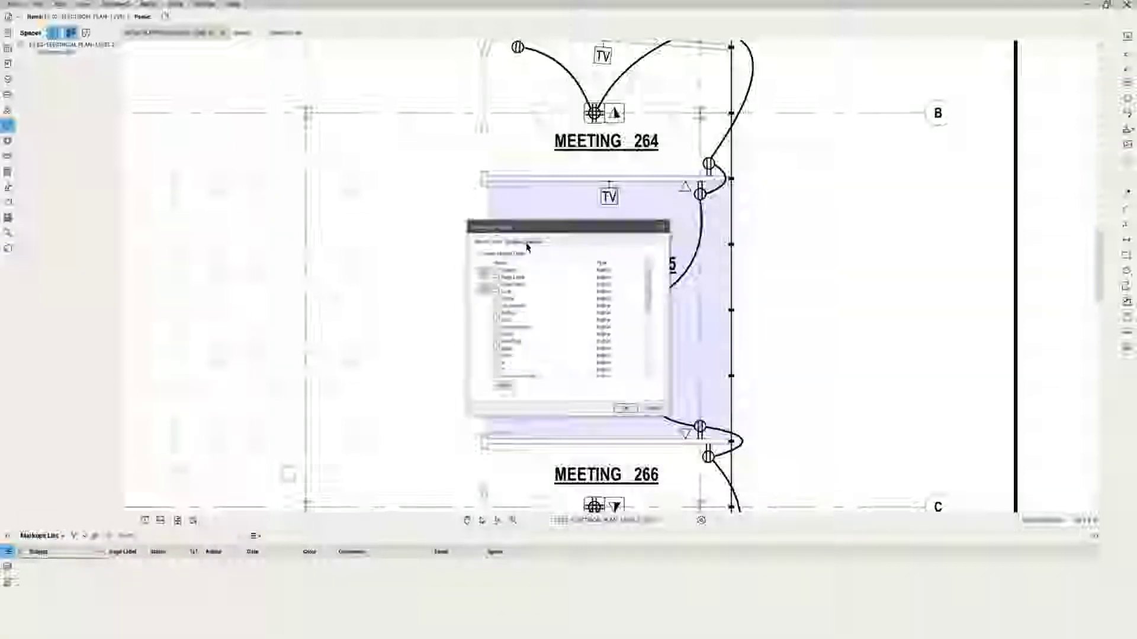
left_click(526, 244)
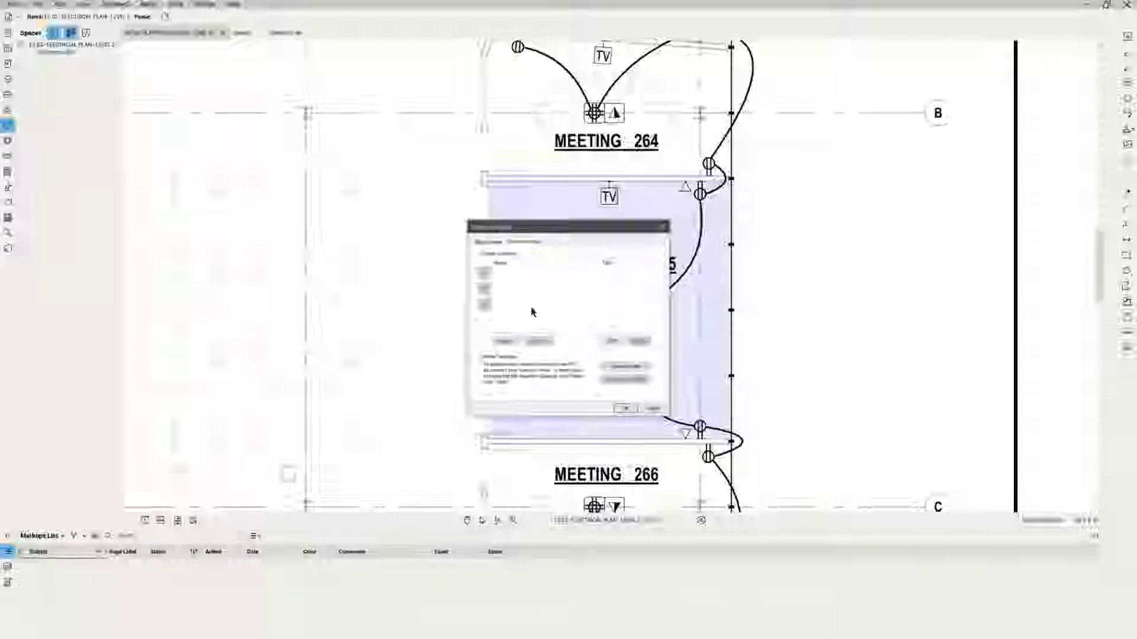
left_click(616, 341)
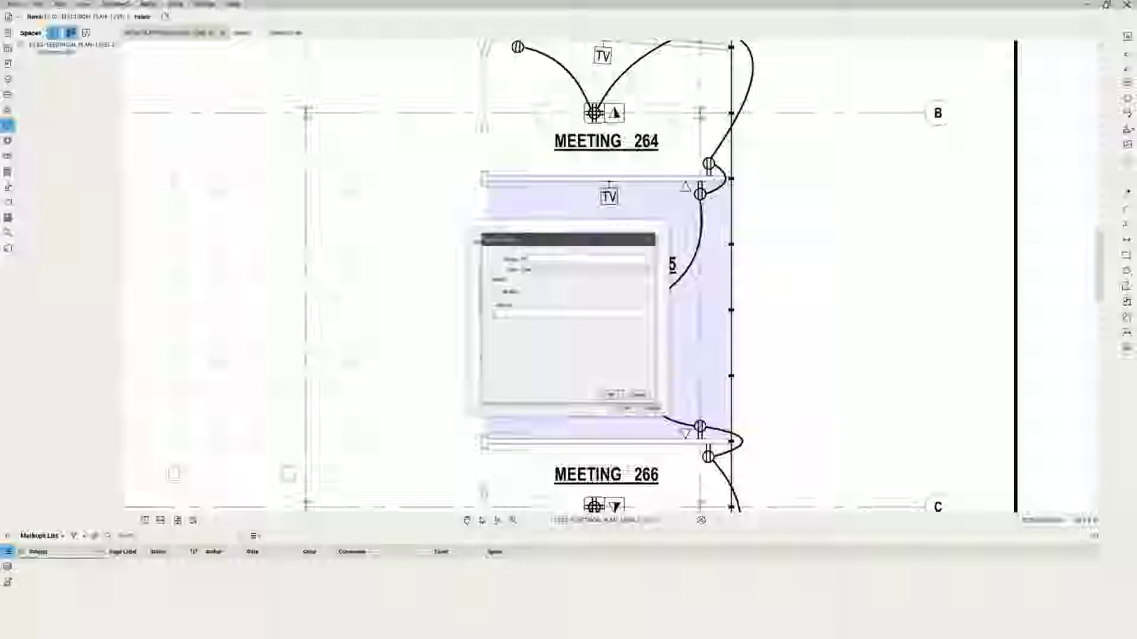
type("Phase Code")
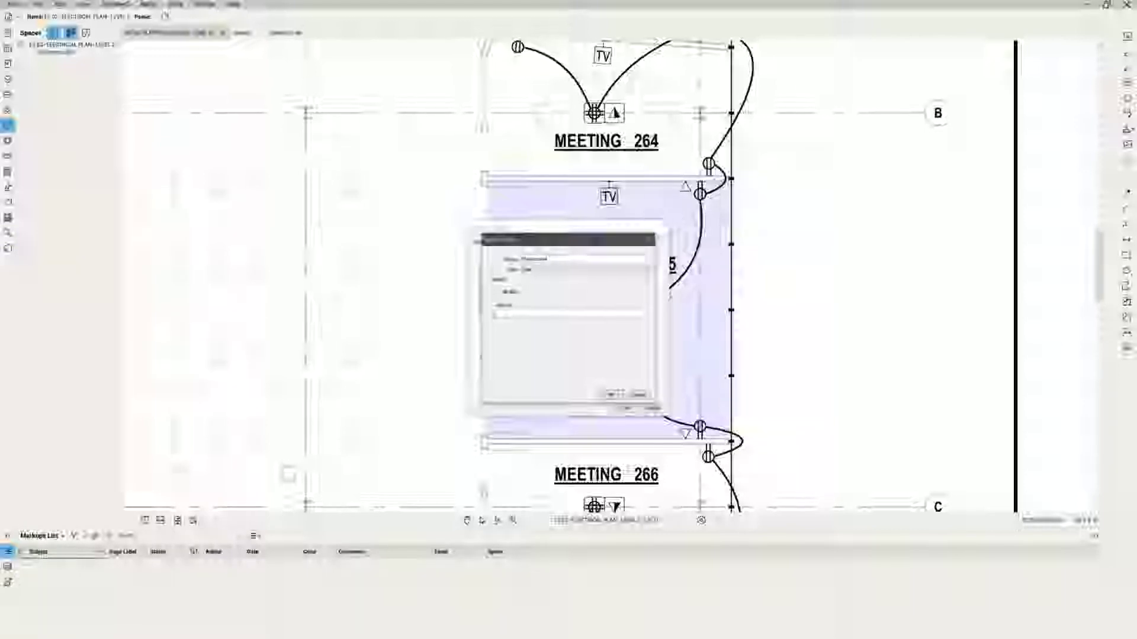
left_click(540, 270)
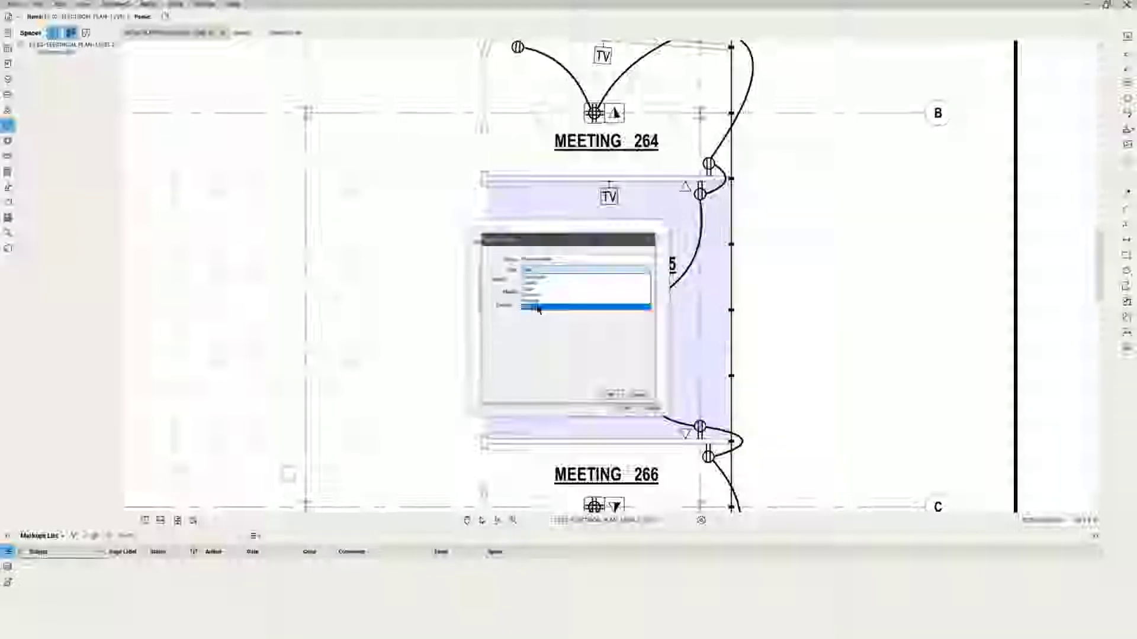
left_click(536, 303)
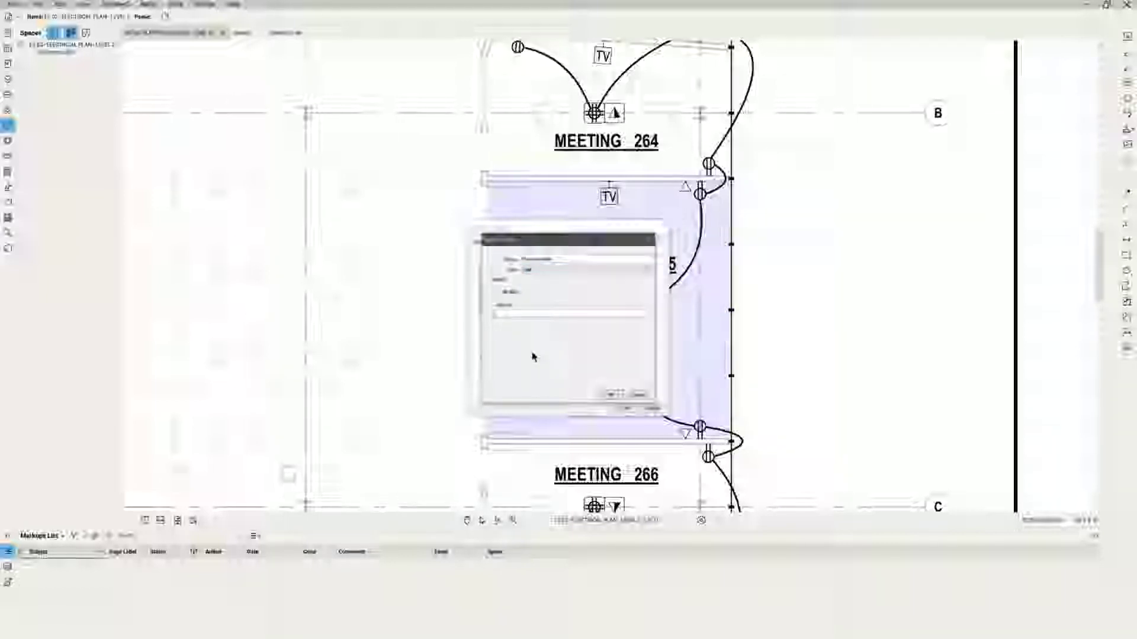
left_click(615, 398)
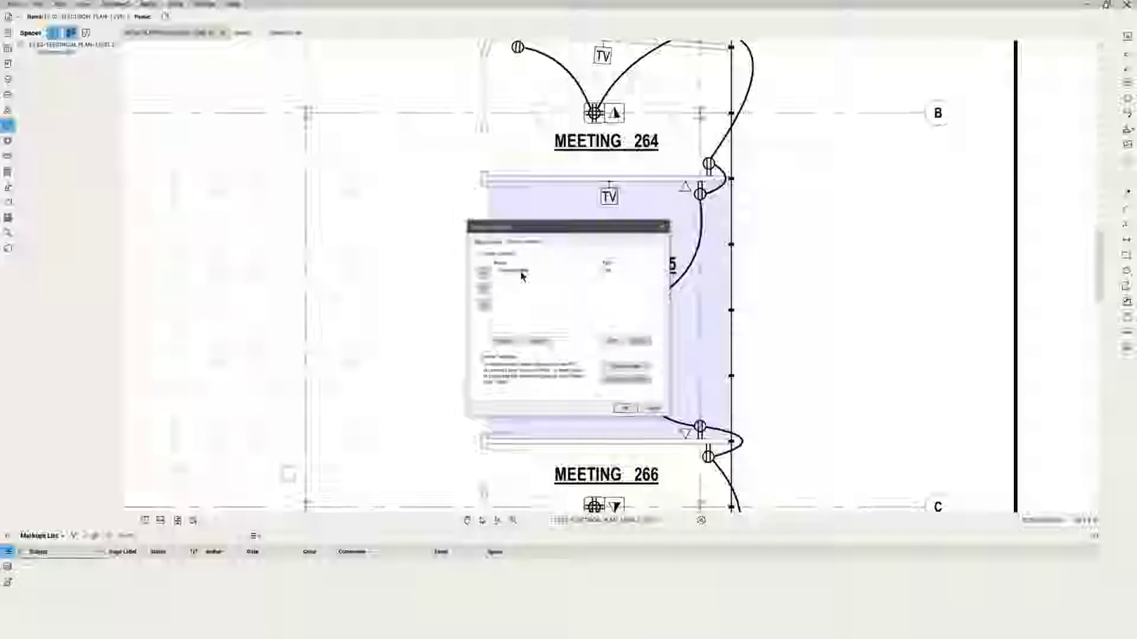
left_click(622, 409)
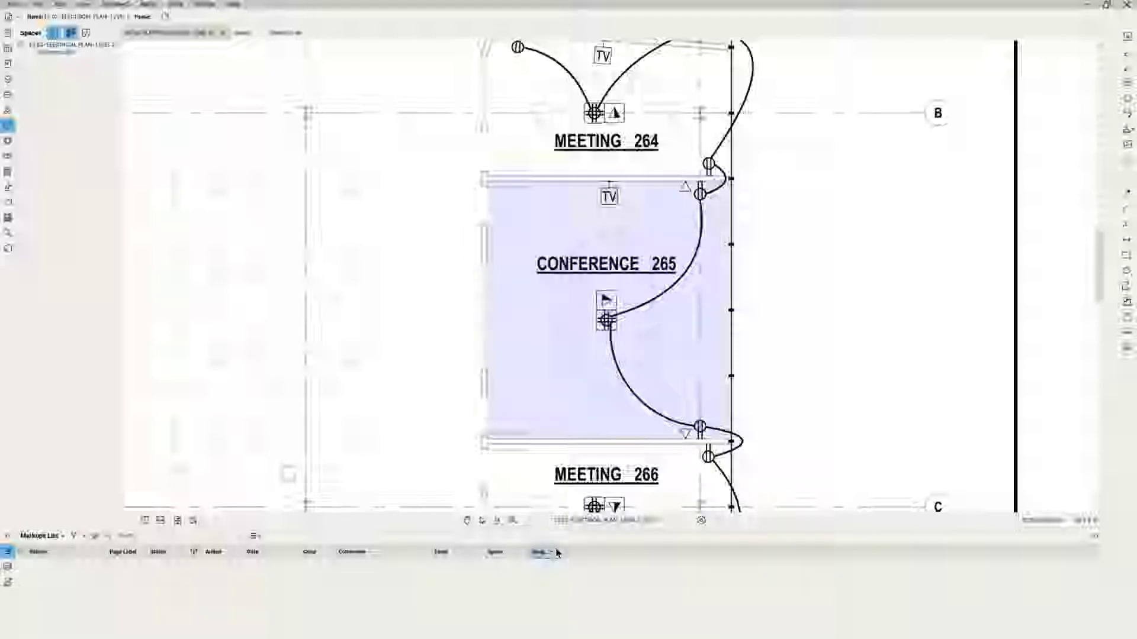
Widen the Responsibility column and drag Space and Responsibility in right after Subject.
left_click_drag(558, 552, 582, 544)
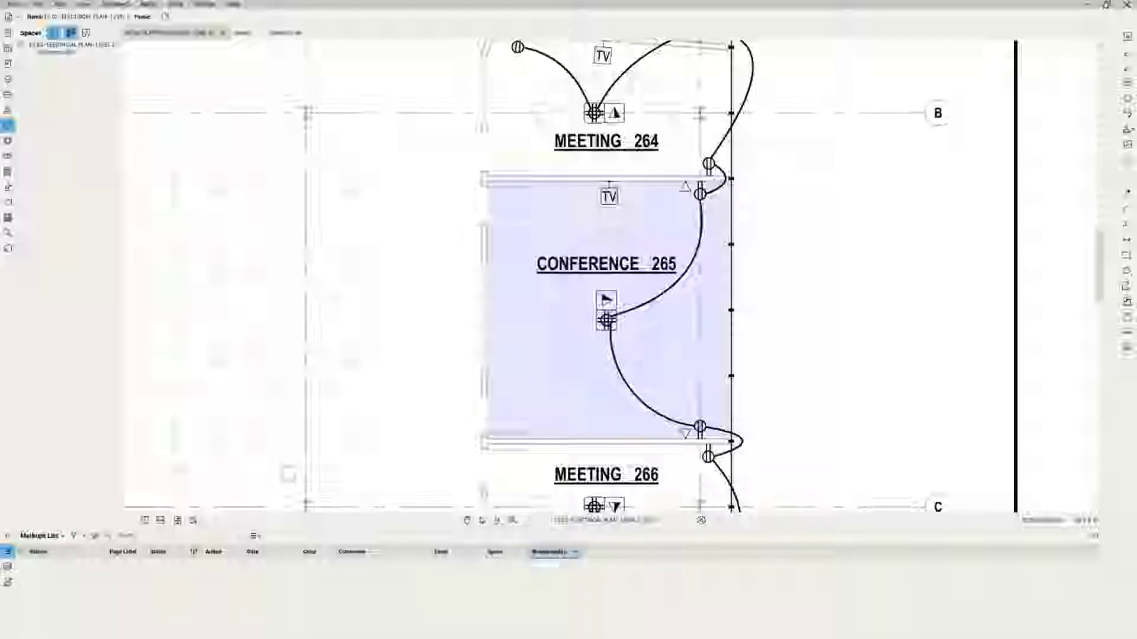
mouse_move(116, 555)
left_mouse_down()
mouse_move(99, 540)
mouse_move(108, 551)
left_mouse_up()
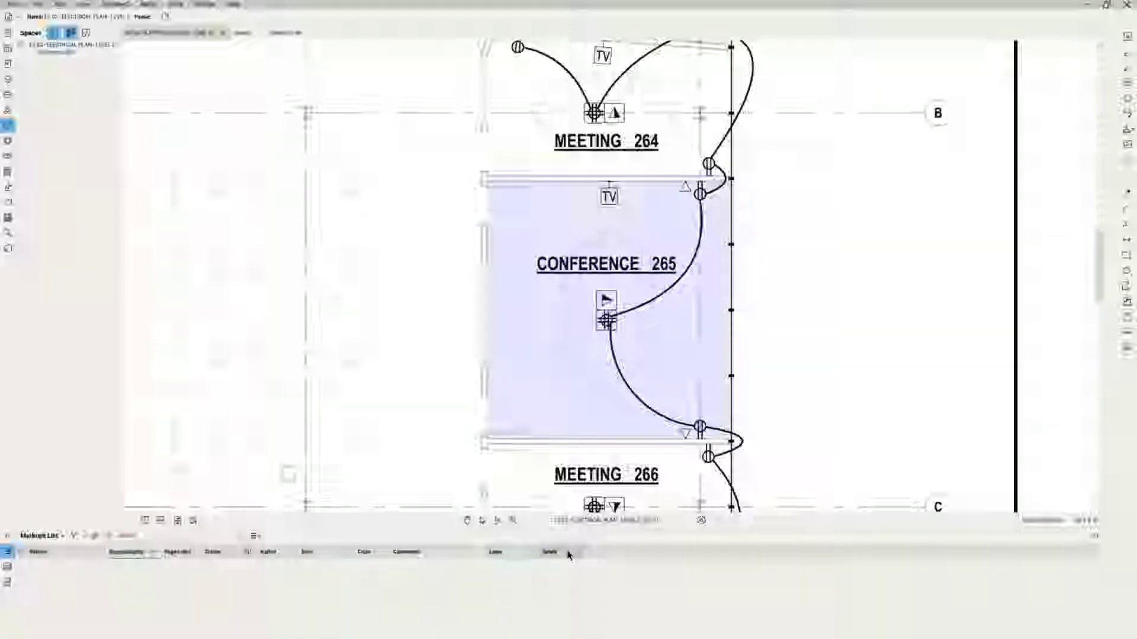
left_click_drag(550, 551, 115, 553)
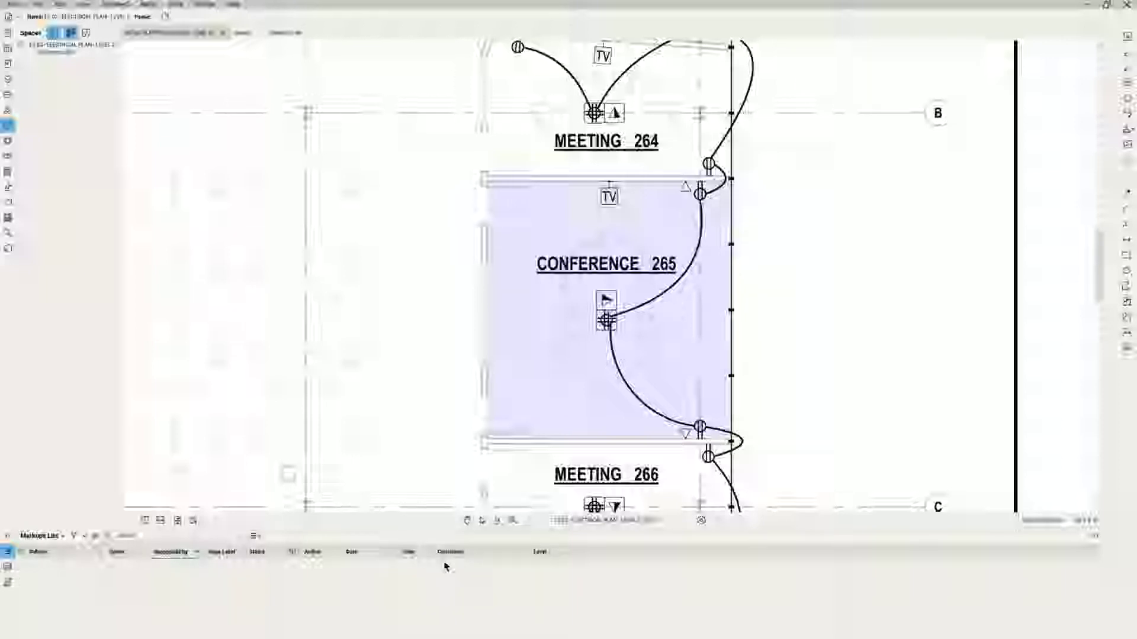
Choose Create Stamp from the bottom of the Tools > Stamp submenu.
left_click(178, 7)
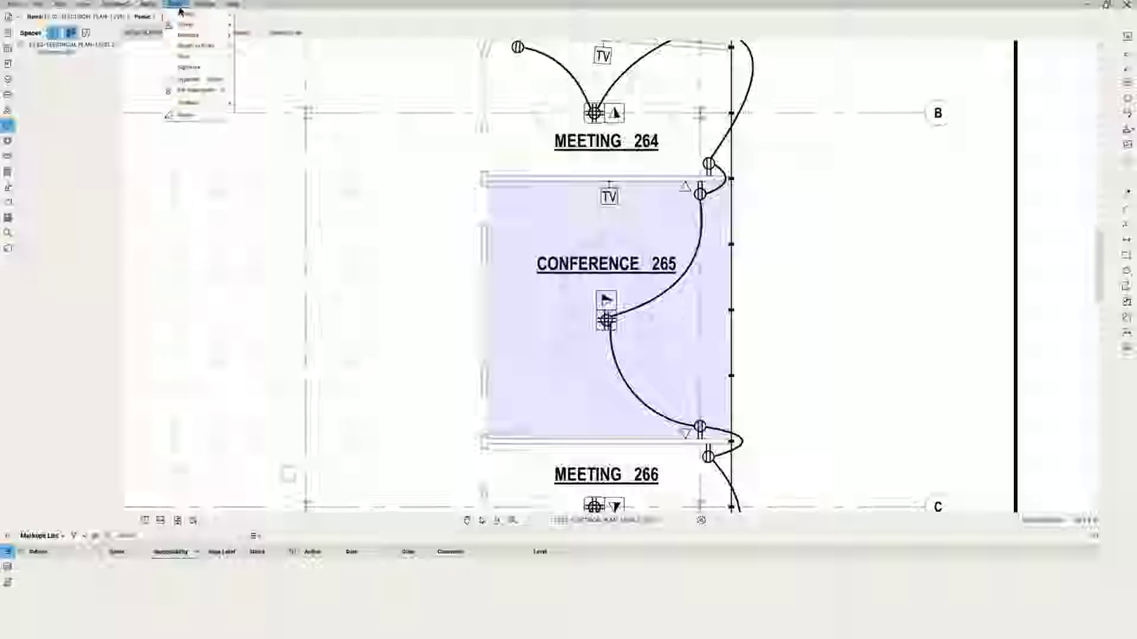
mouse_move(186, 25)
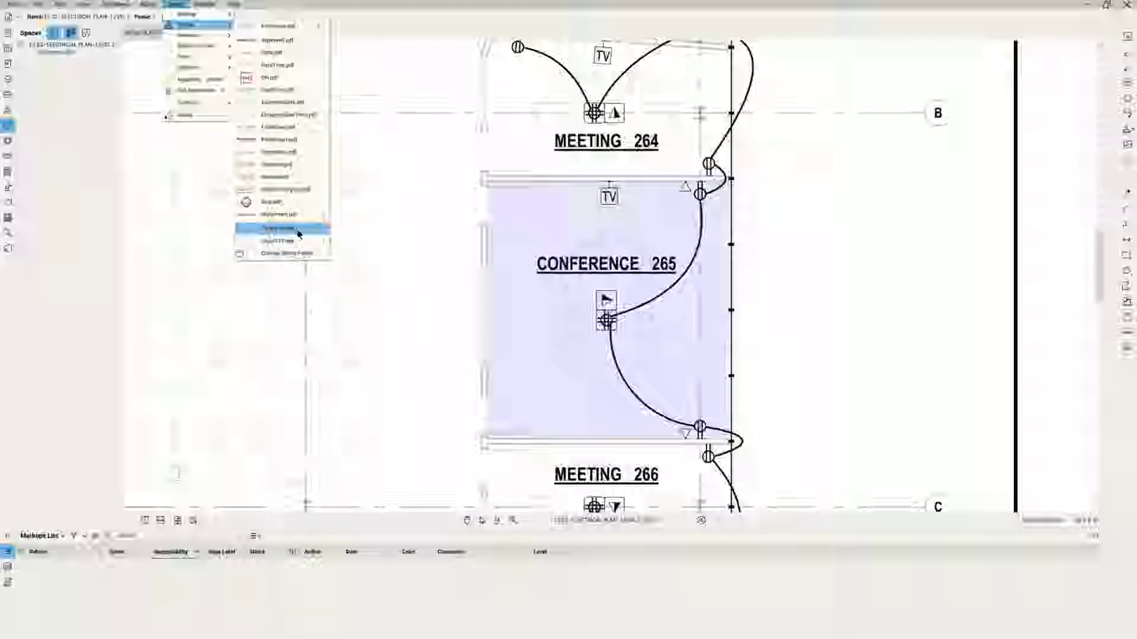
left_click(298, 232)
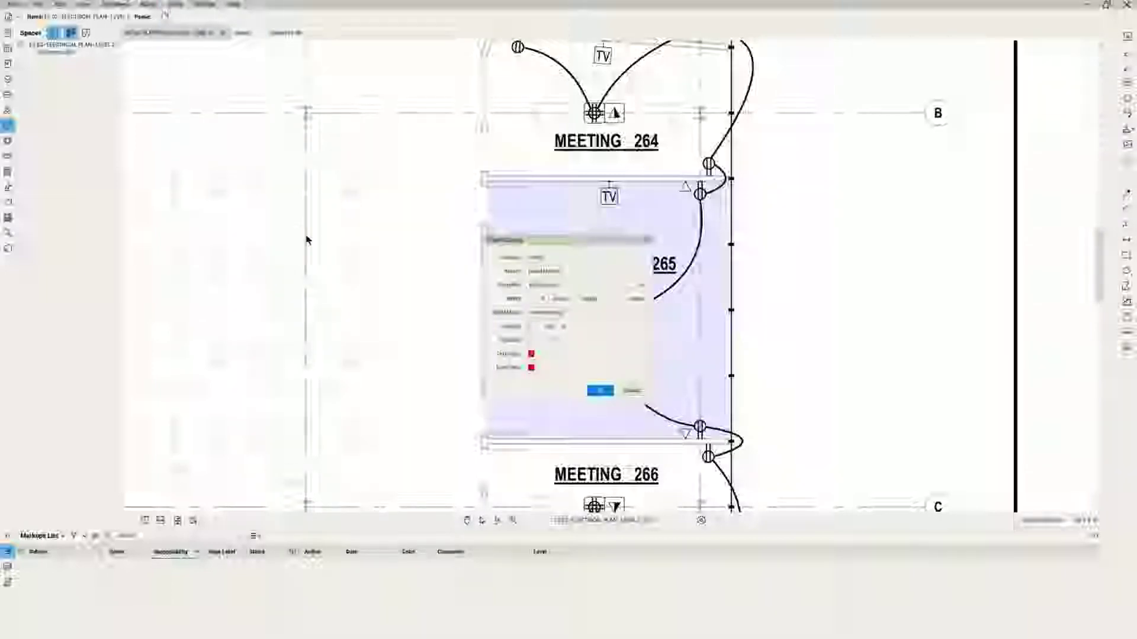
Move the stamp dialog aside, replace the title with LV, and pick a template.
mouse_move(553, 245)
left_mouse_down()
mouse_move(805, 254)
mouse_move(857, 237)
left_mouse_up()
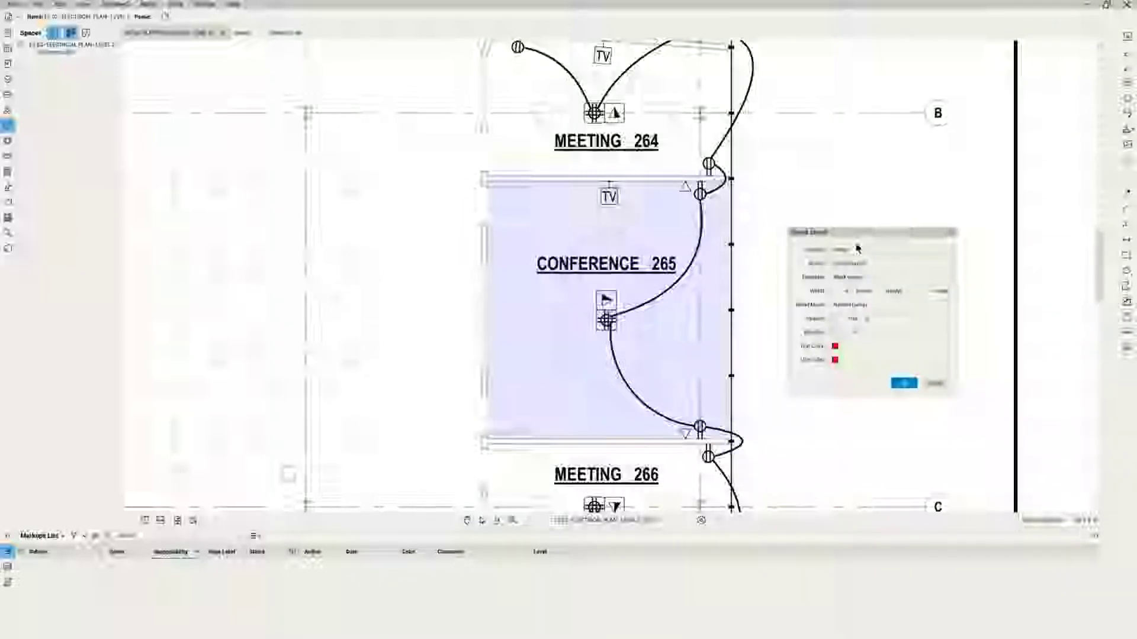
double_click(857, 247)
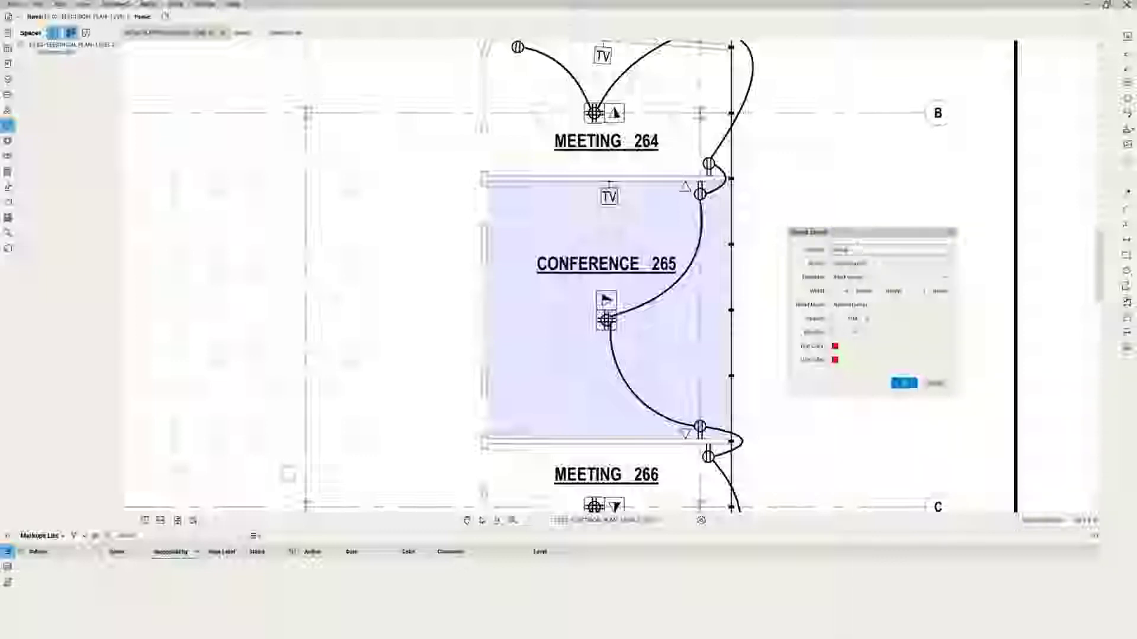
key("BackSpace")
type("E")
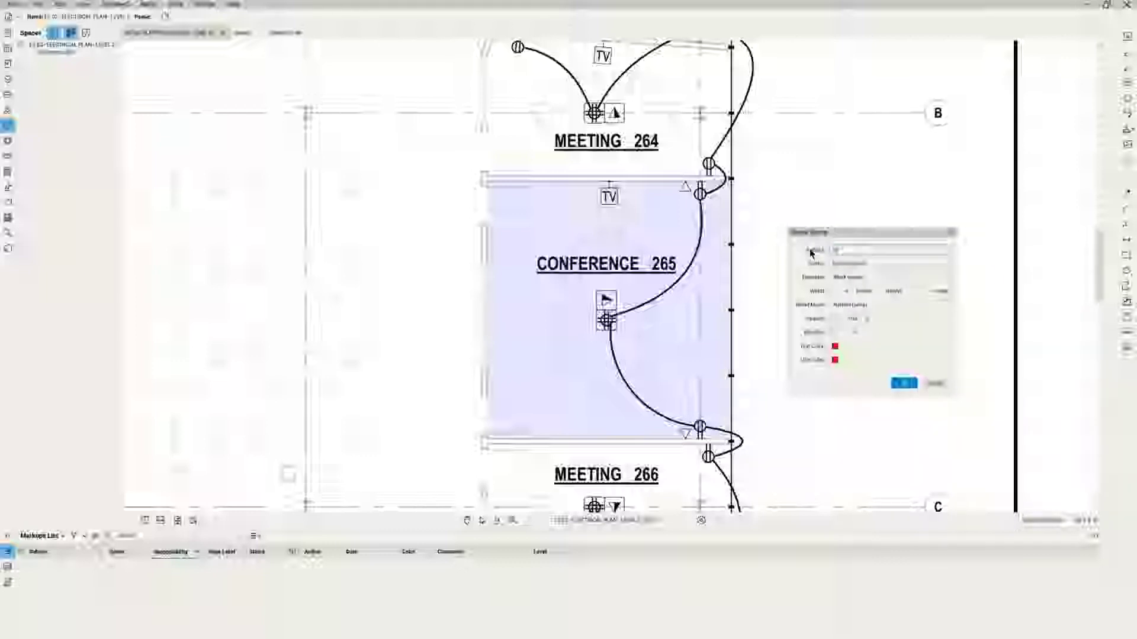
left_click(871, 279)
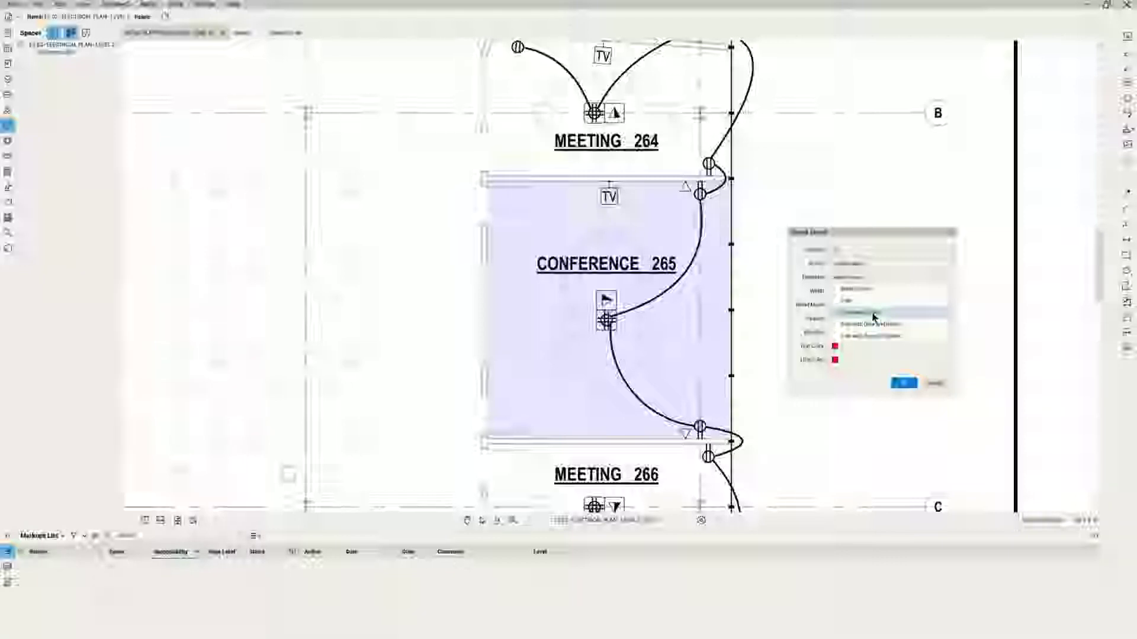
left_click(873, 314)
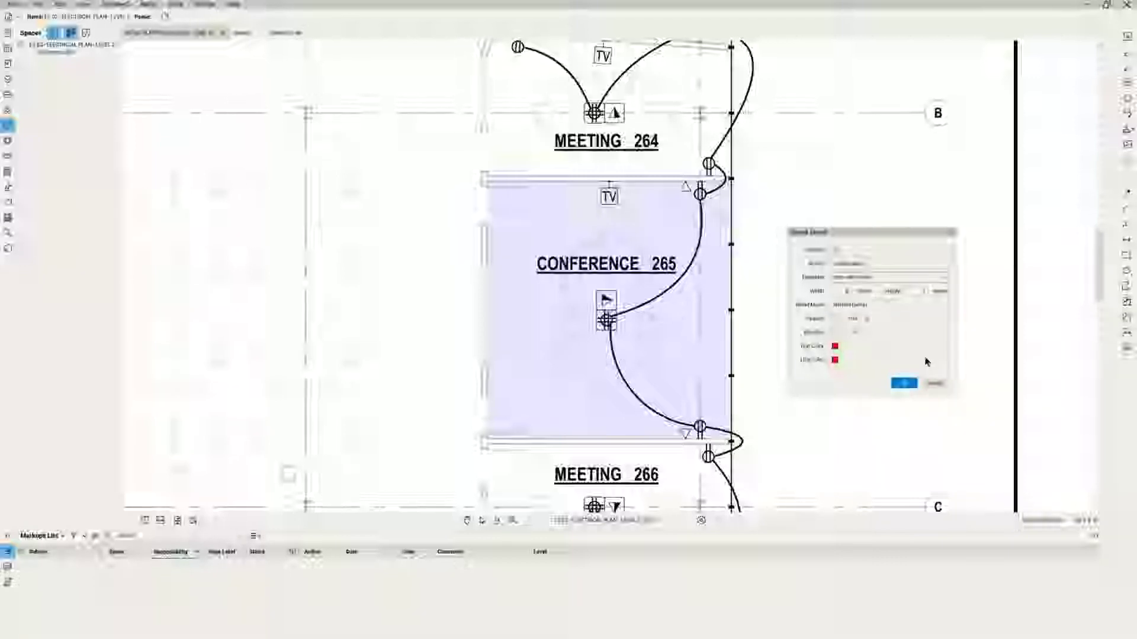
Set the stamp width and height to 0.5 each and create the stamp.
left_click(845, 291)
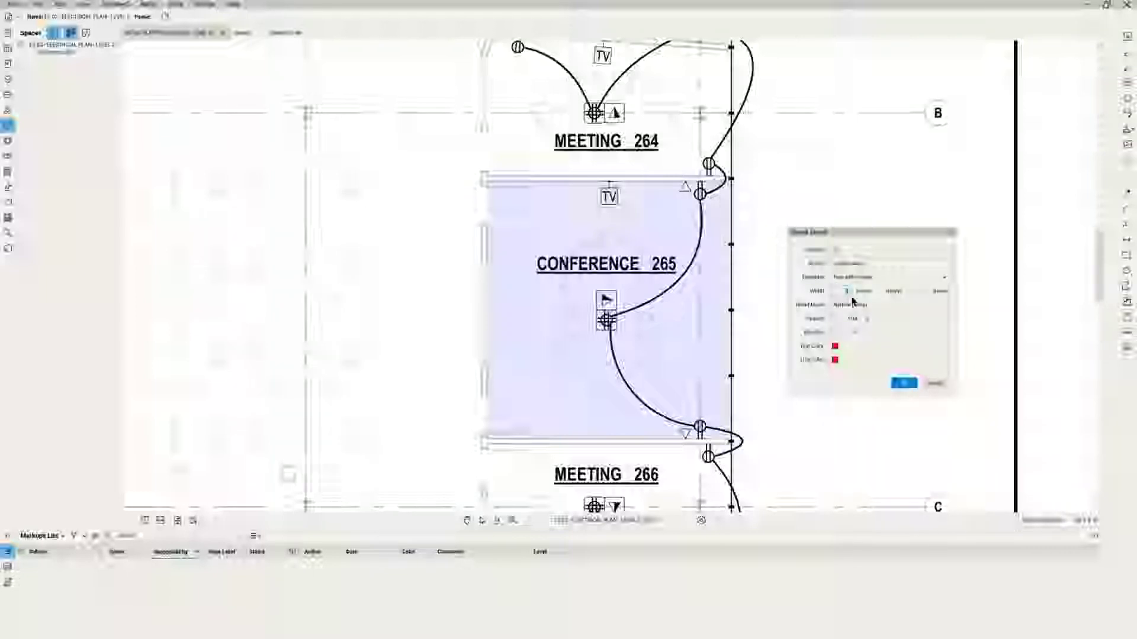
double_click(843, 292)
type("0.5")
double_click(921, 291)
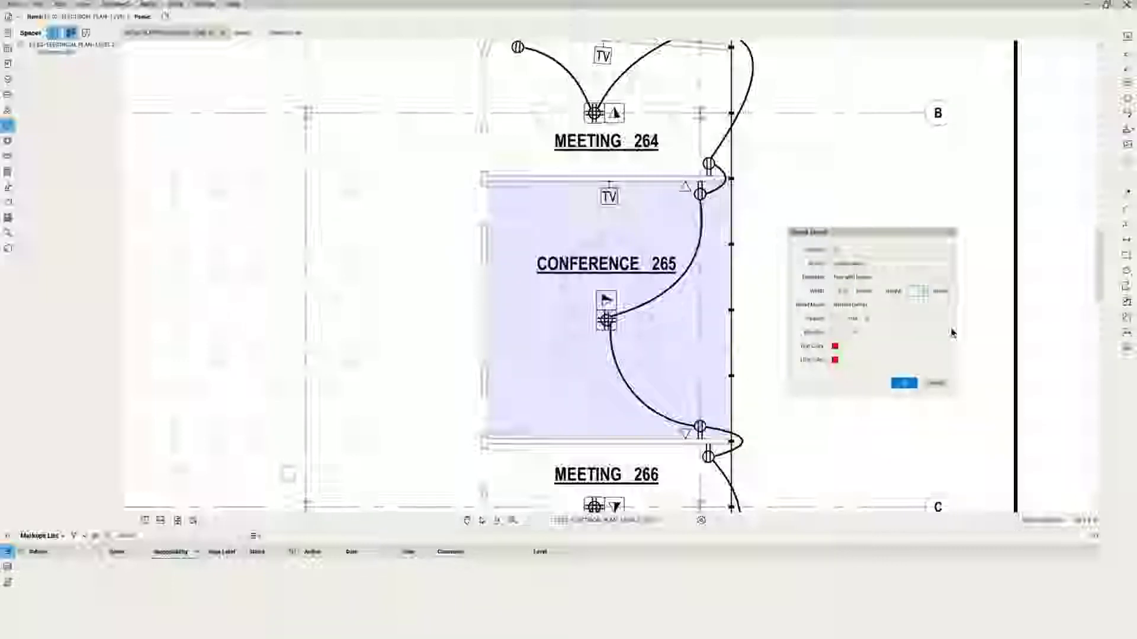
type("0.5")
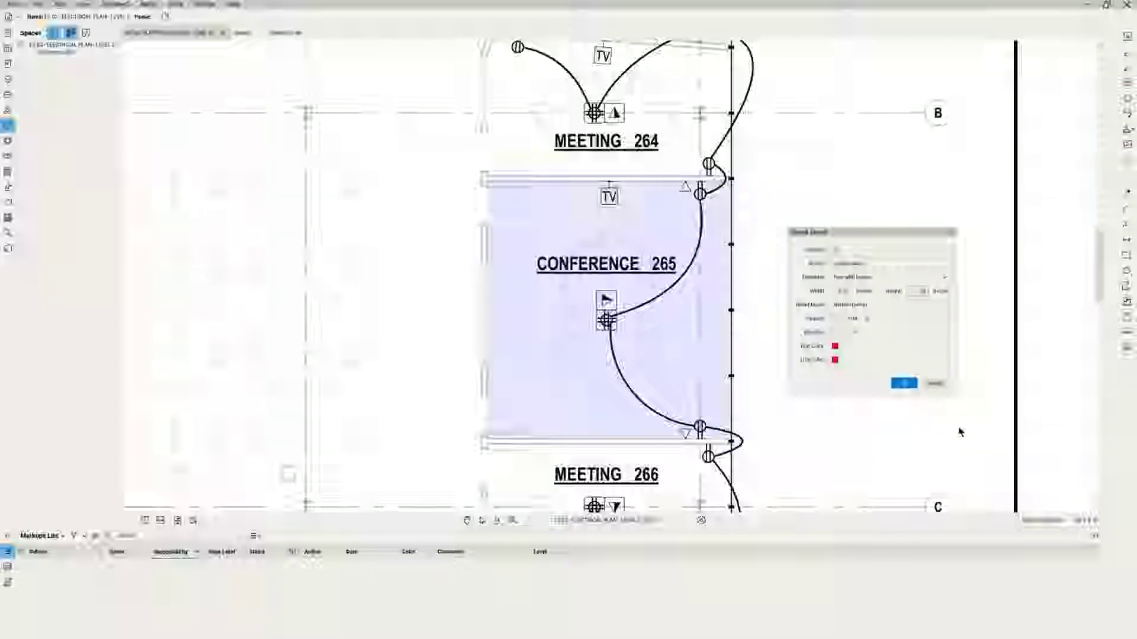
left_click(904, 384)
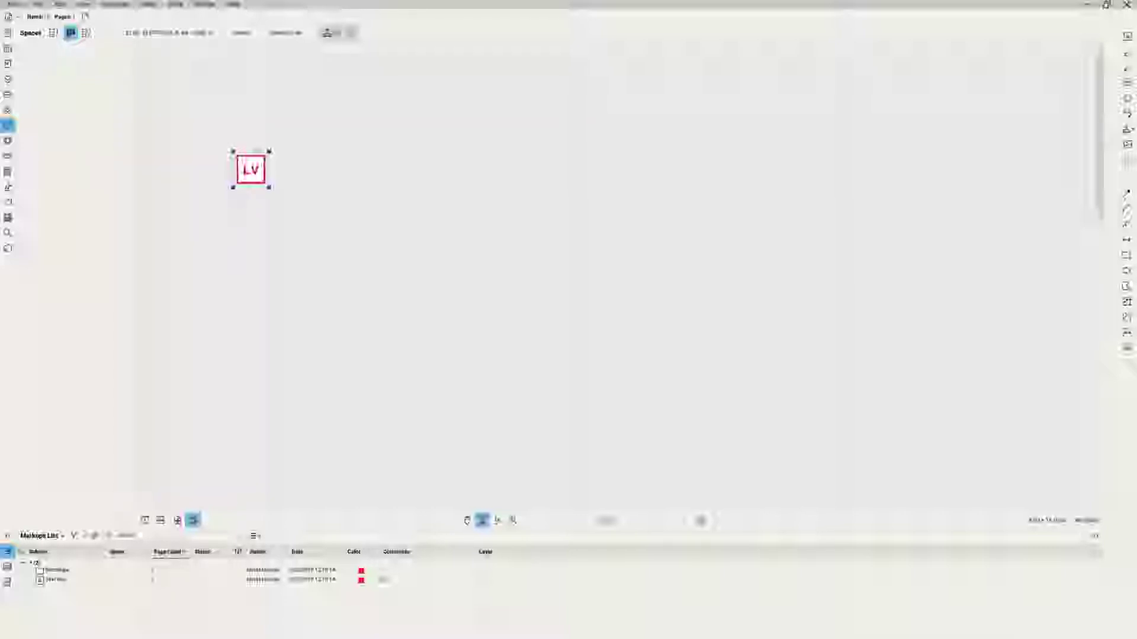
Enter 'Low Voltage' in the empty field below Title in the stamp's file properties.
left_click(17, 19)
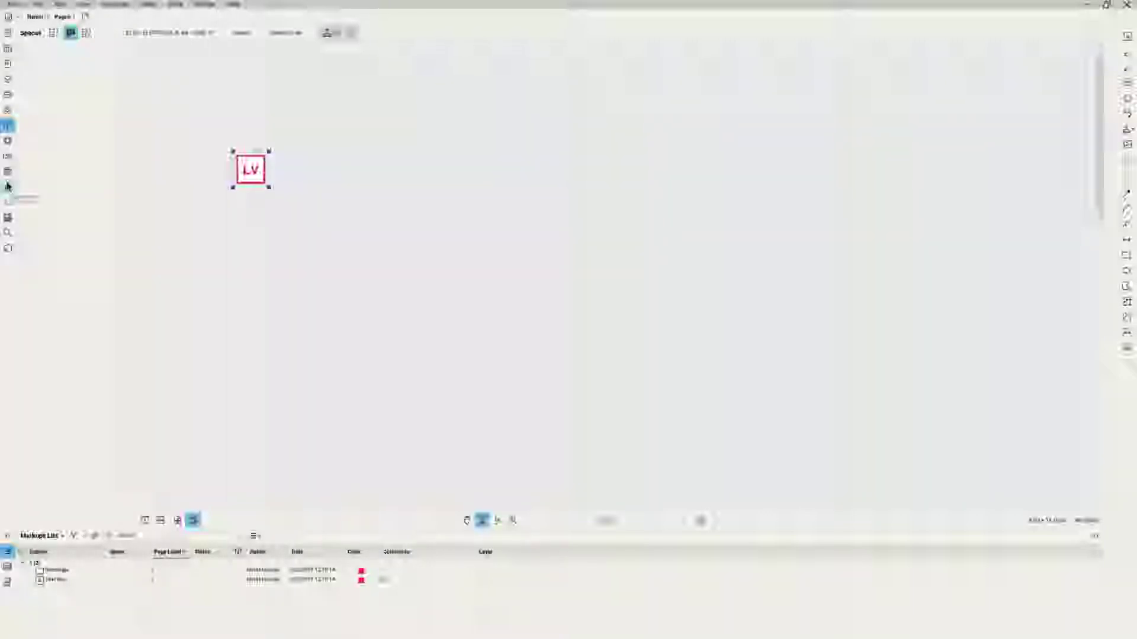
left_click(8, 140)
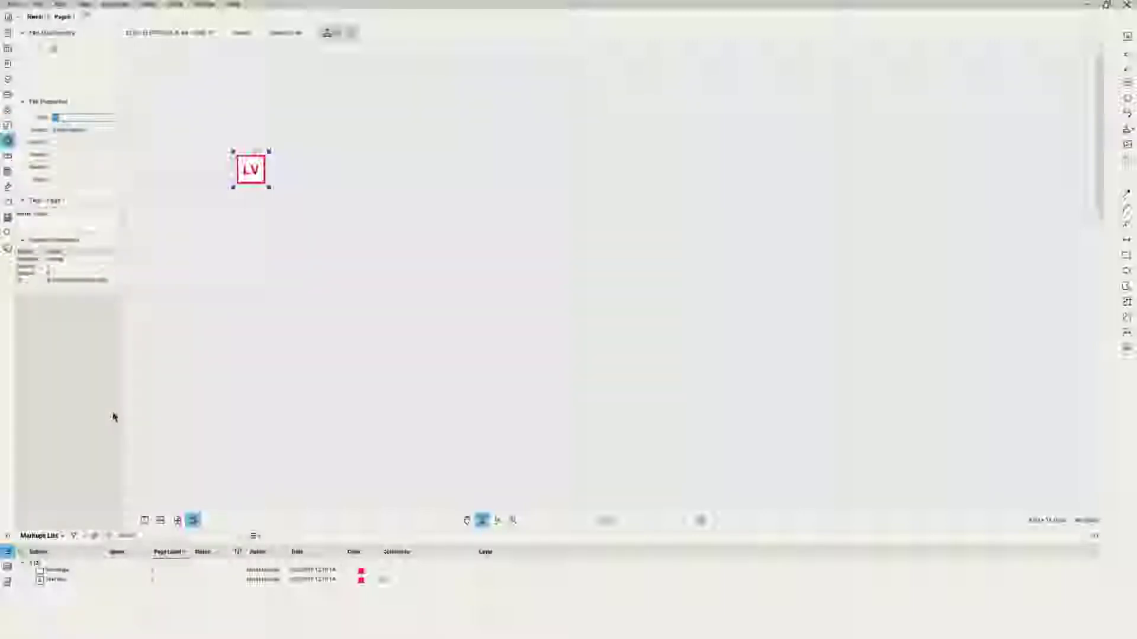
left_click(68, 143)
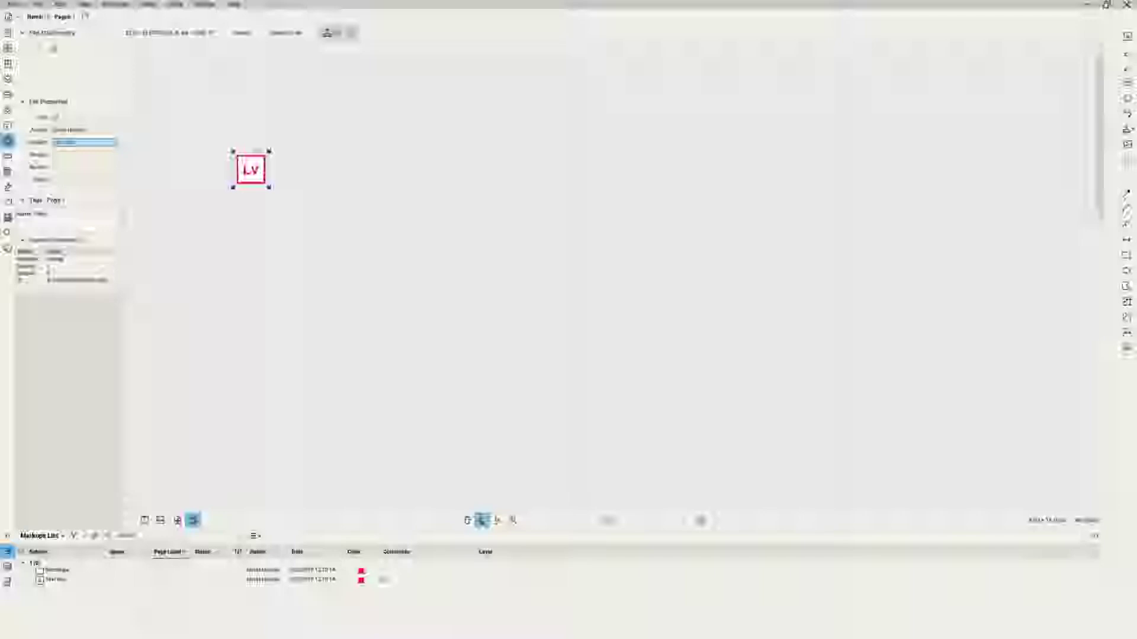
type("Low Voltage")
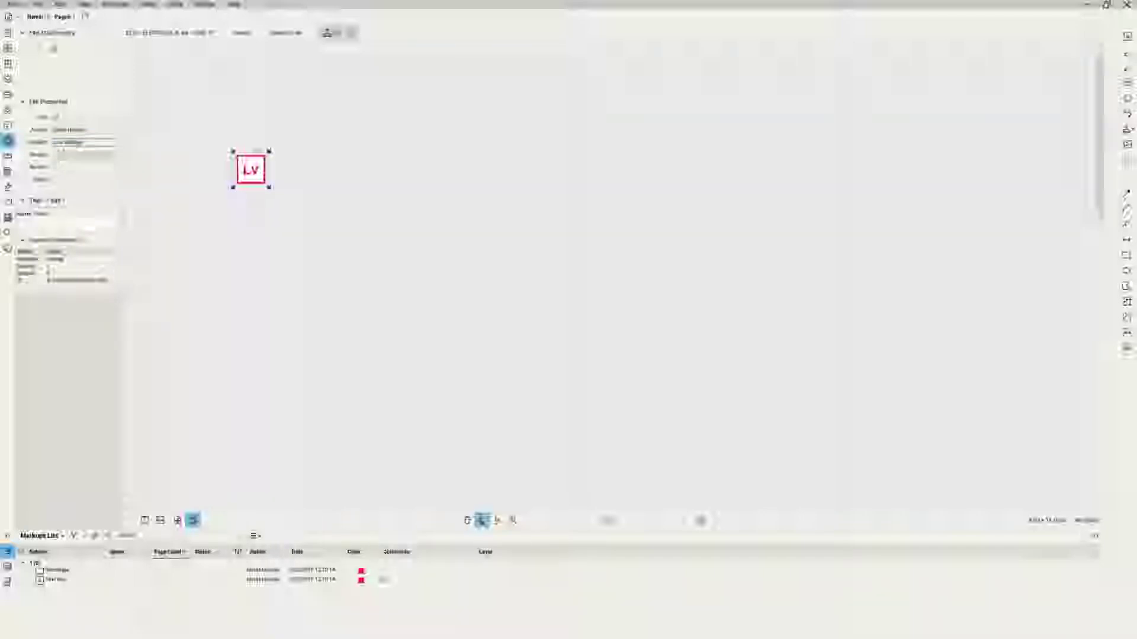
key("Tab")
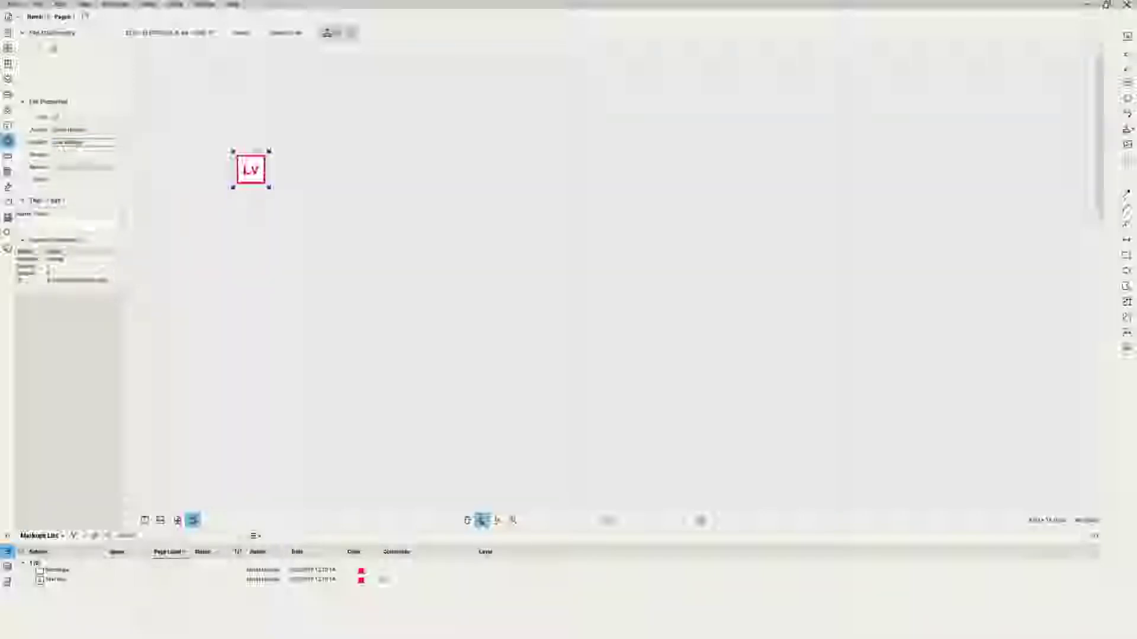
left_click(74, 168)
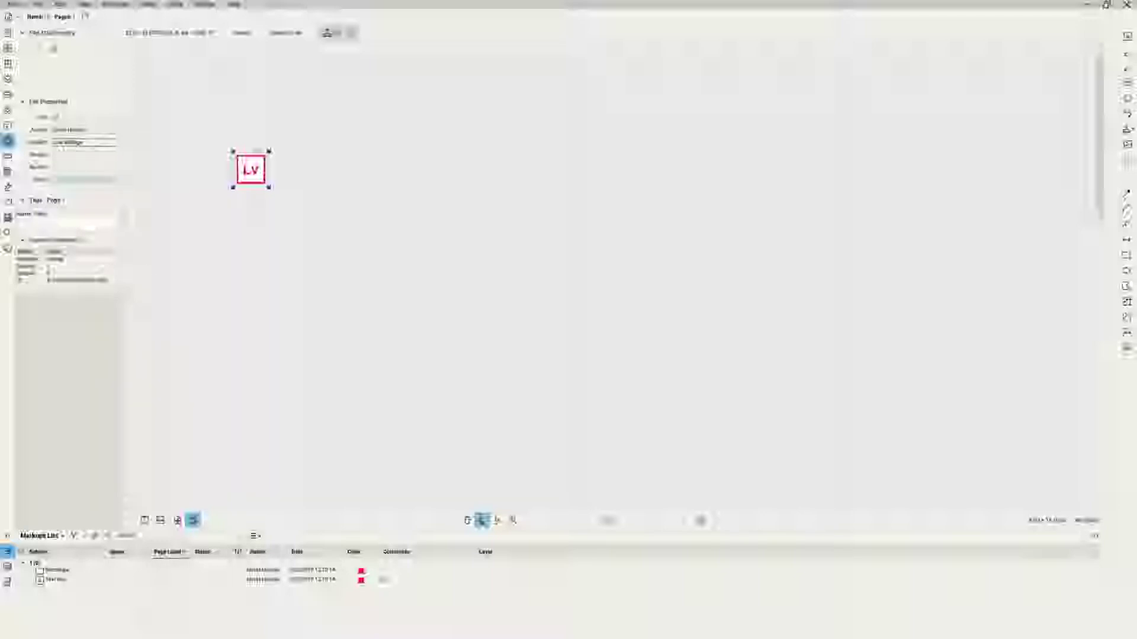
left_click(40, 7)
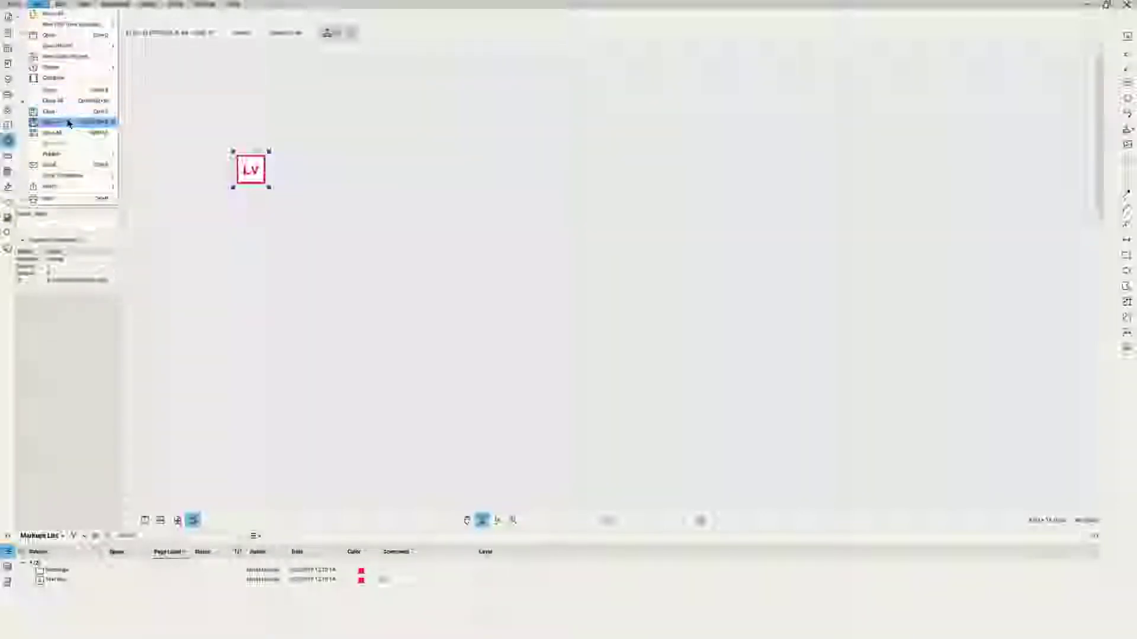
Save the LV stamp with Save As and close it after confirming the prompt.
left_click(69, 122)
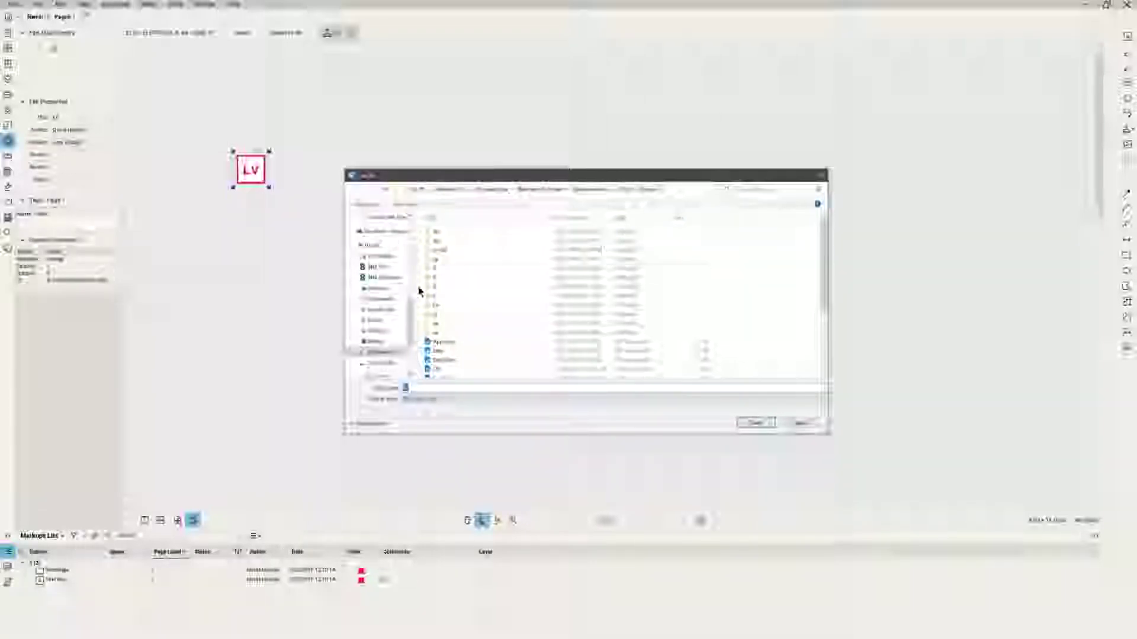
left_click(765, 426)
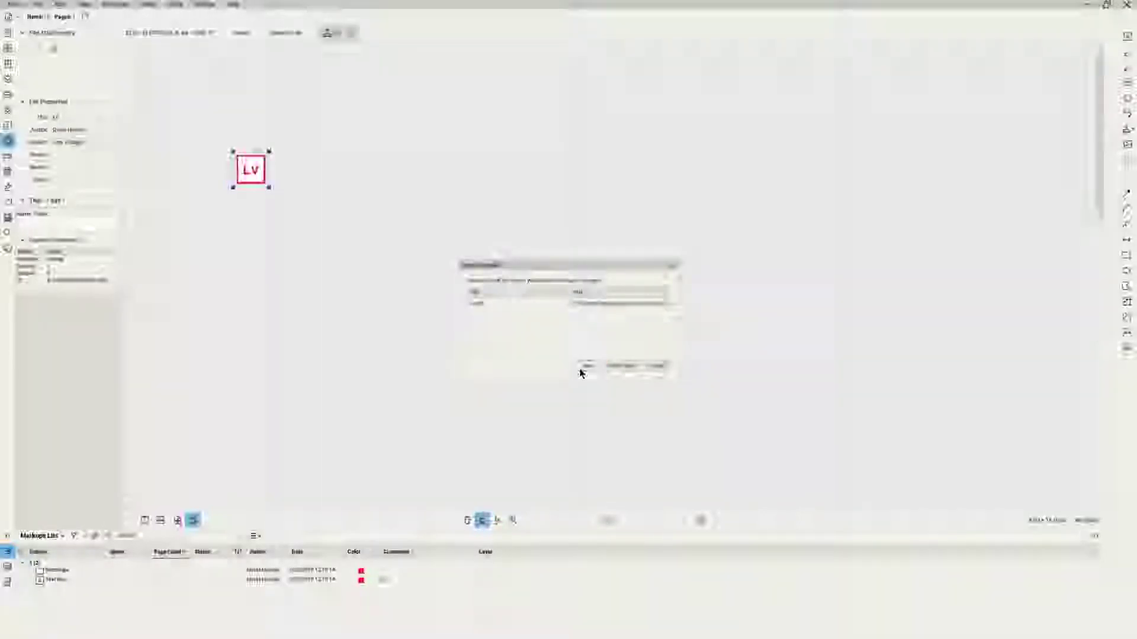
left_click(583, 367)
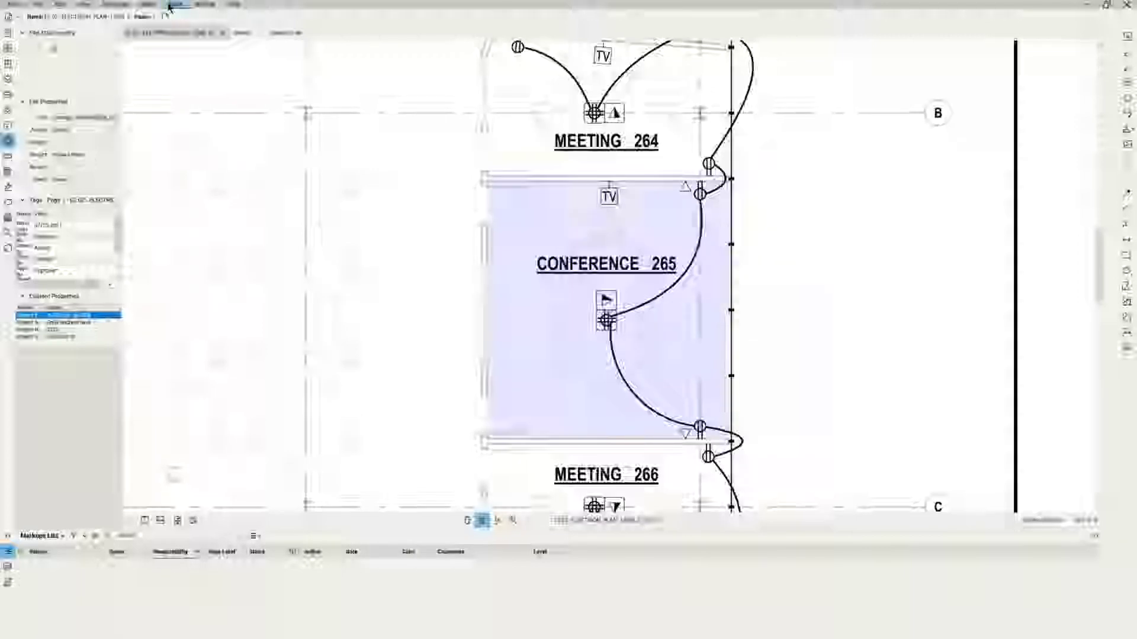
Pick the LV stamp from Tools > Stamp and drop it above Conference 265's TV.
left_click(176, 5)
mouse_move(177, 24)
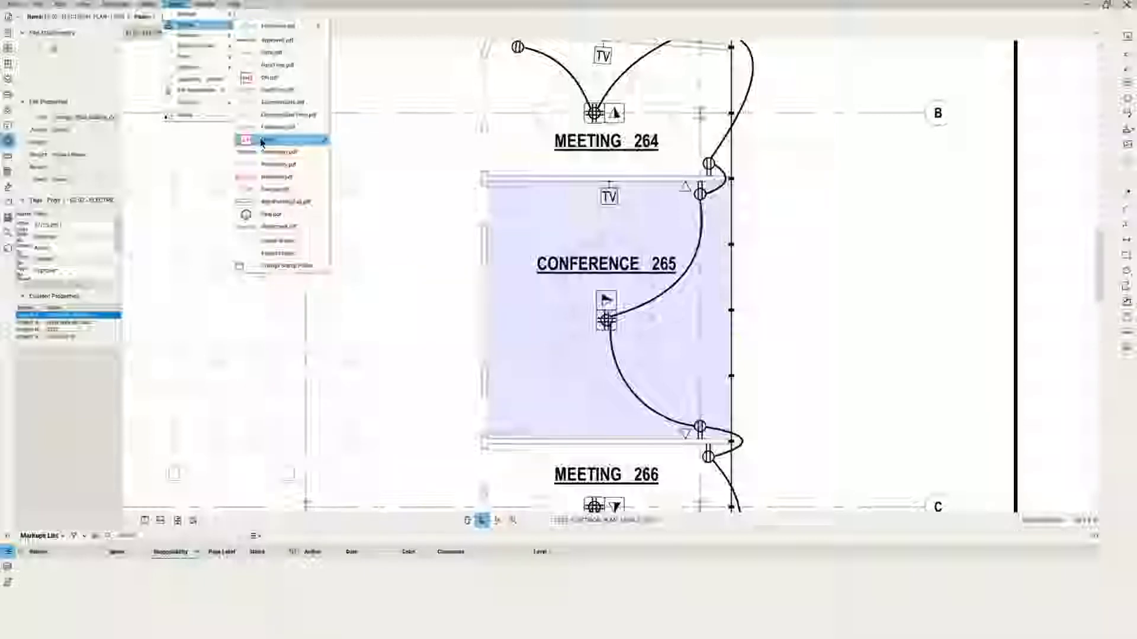
left_click(261, 142)
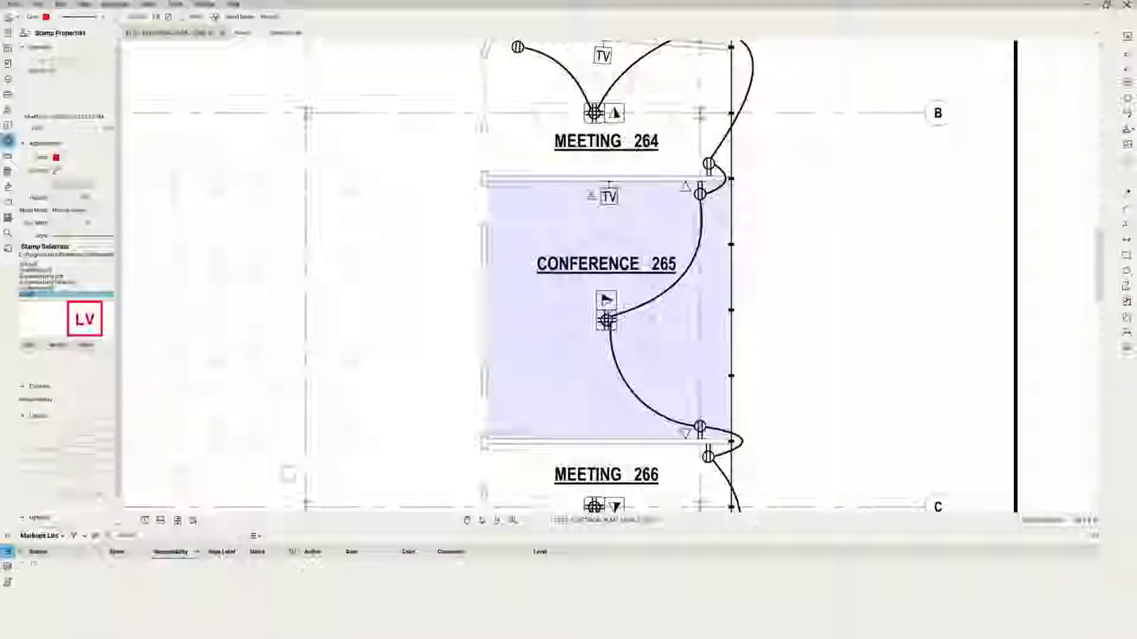
left_click(584, 189)
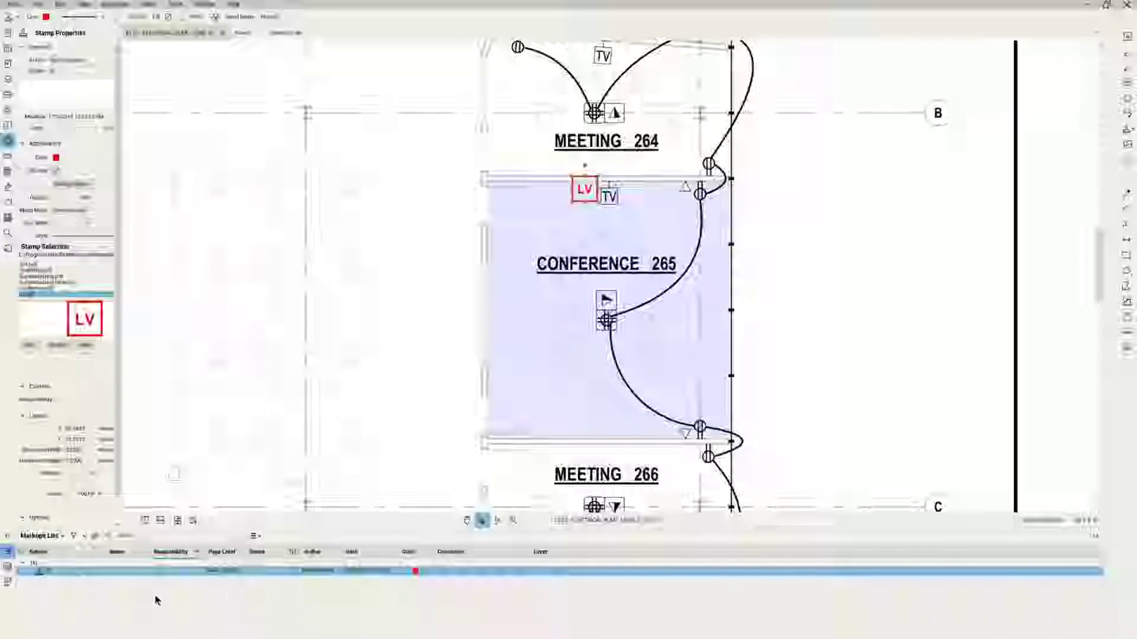
Select the LV stamp and enter 'Low' as its Responsibility value.
left_click(414, 350)
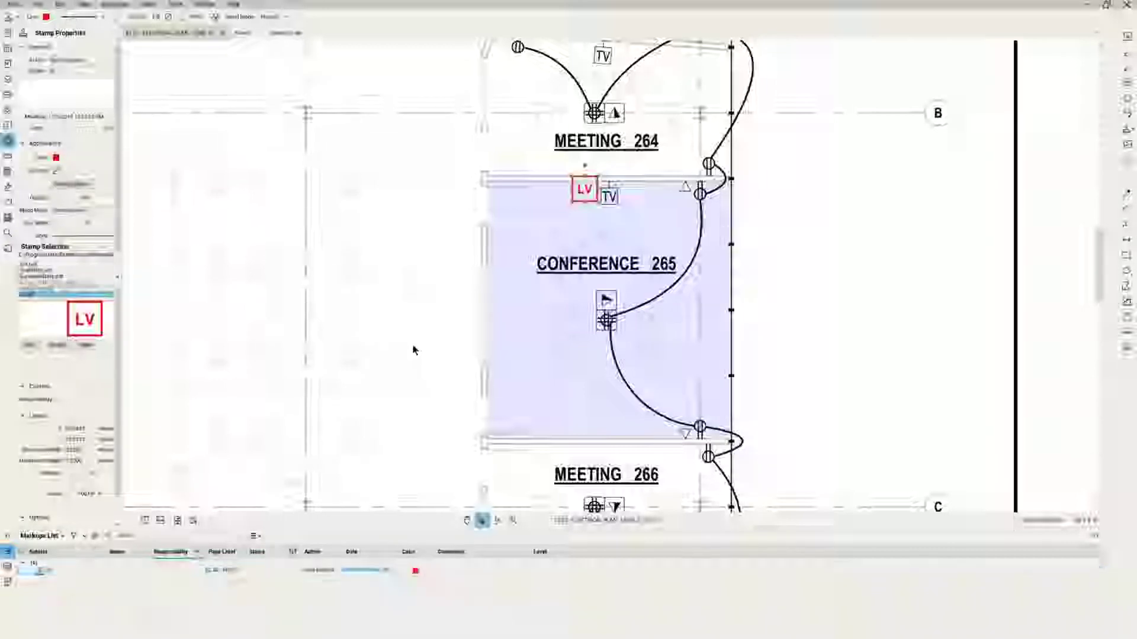
left_click(585, 208)
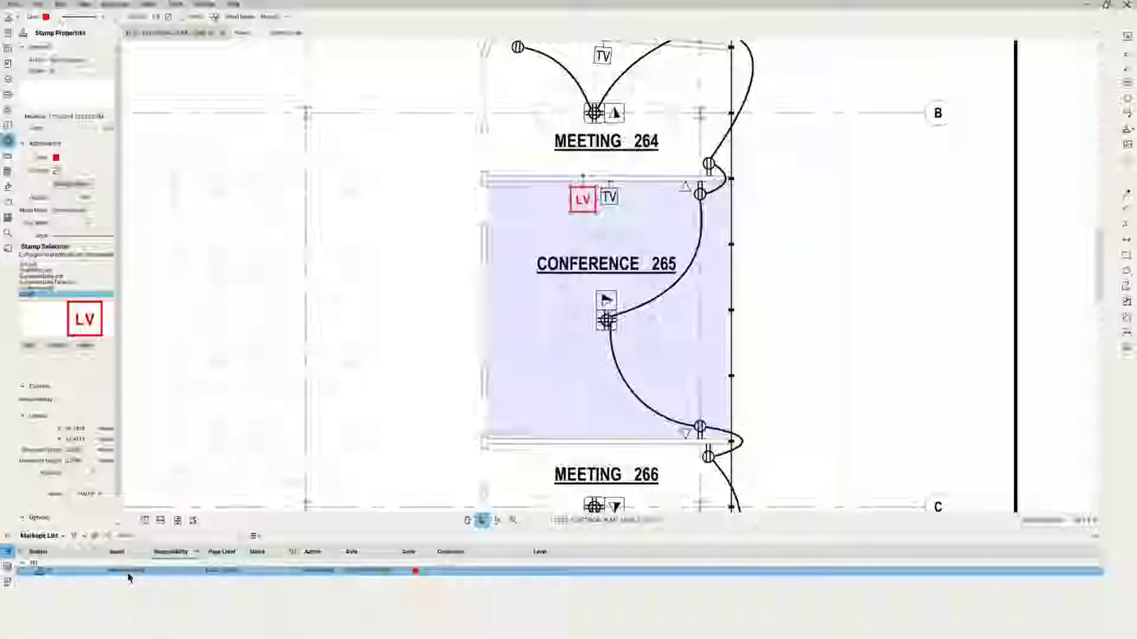
left_click(158, 572)
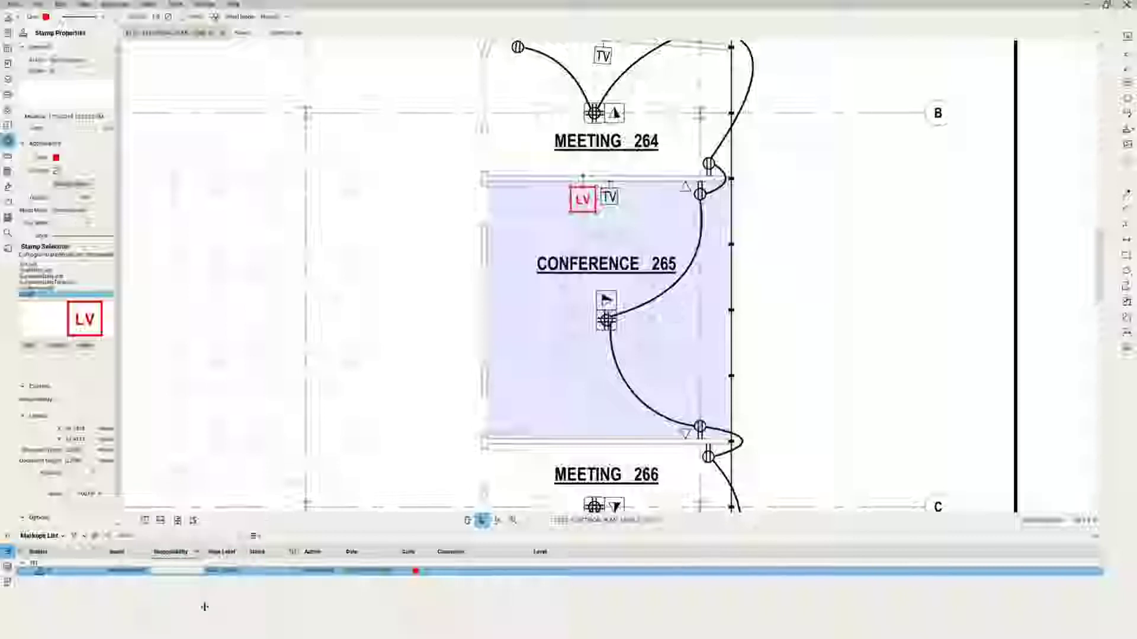
type("Low Voltage")
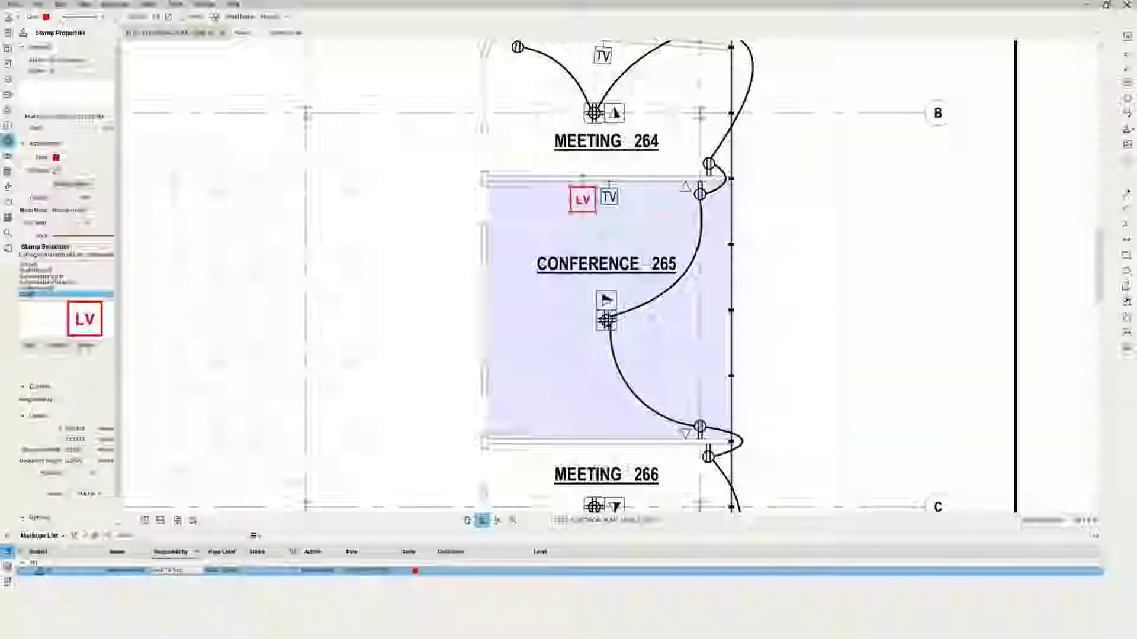
left_click(259, 563)
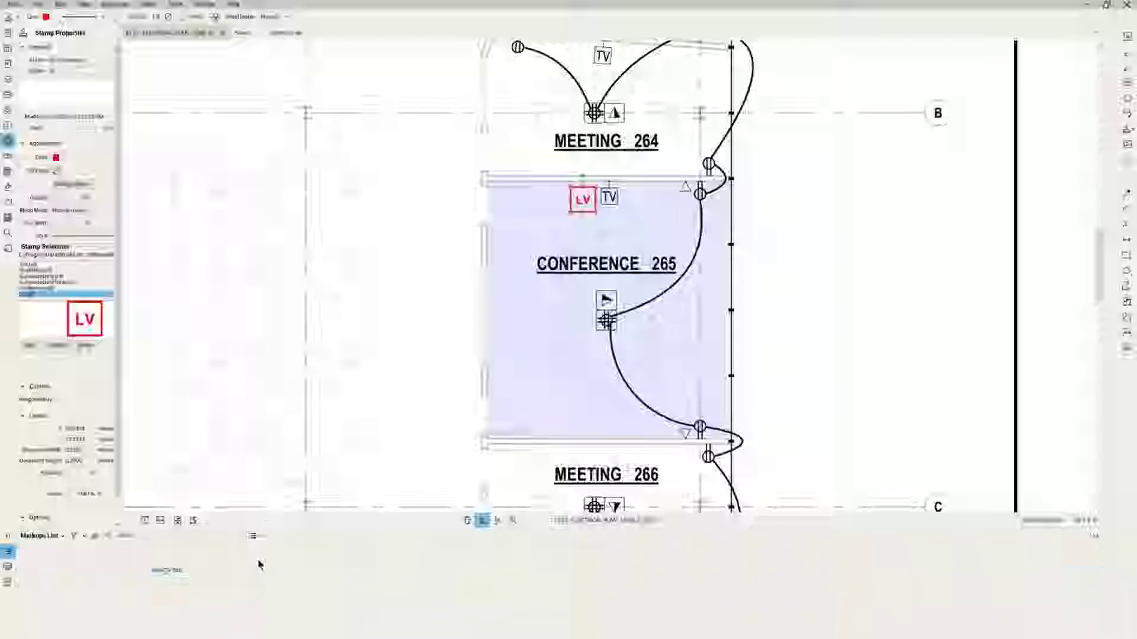
Add the comment 'Based on plate not installed at TV' to the stamp's markups-list row.
left_click(267, 573)
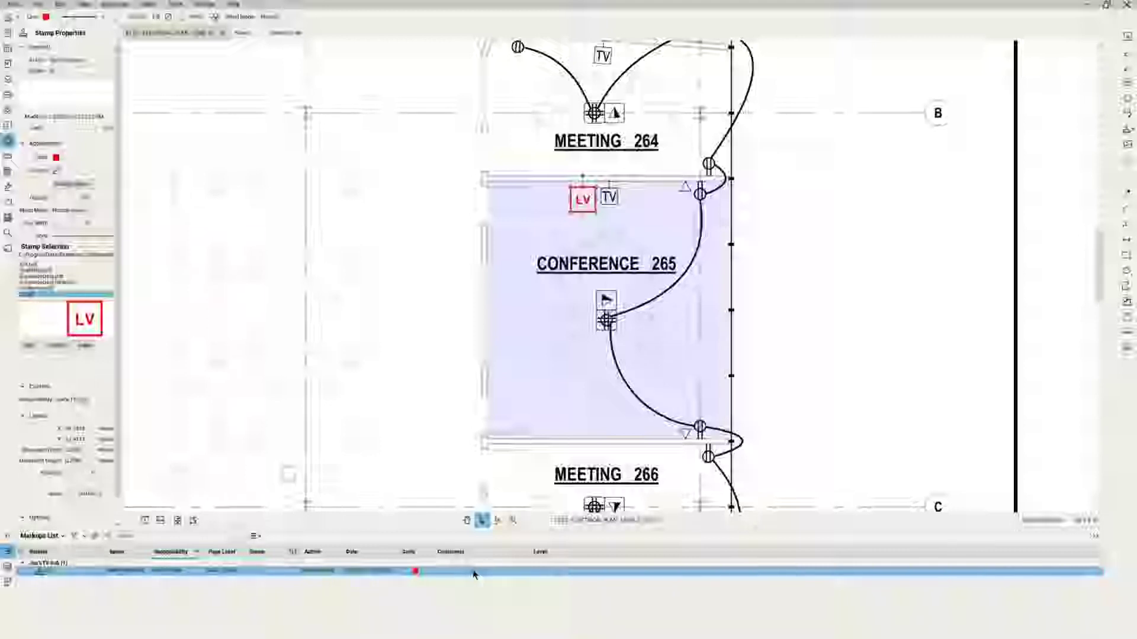
left_click(453, 575)
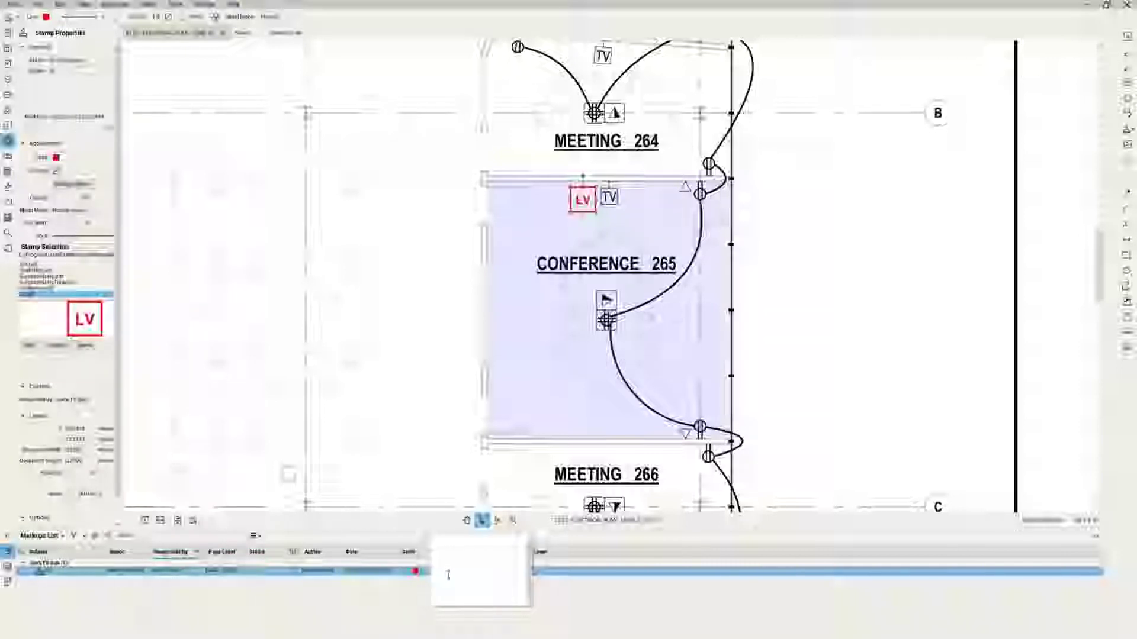
type("Ba")
type("sed")
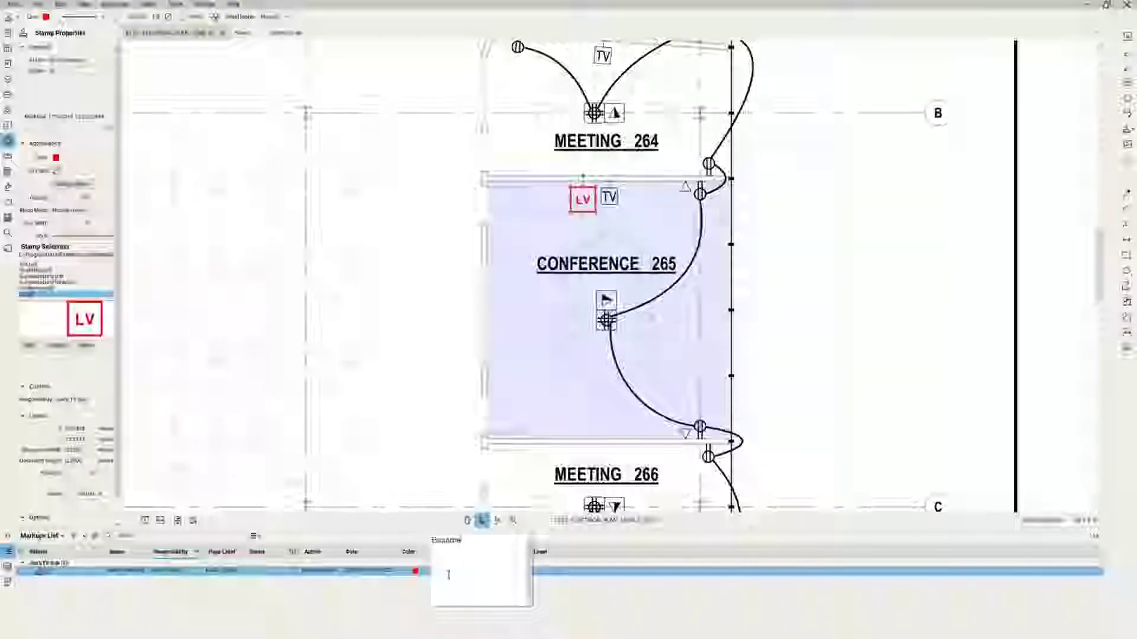
type(" on plate not insta")
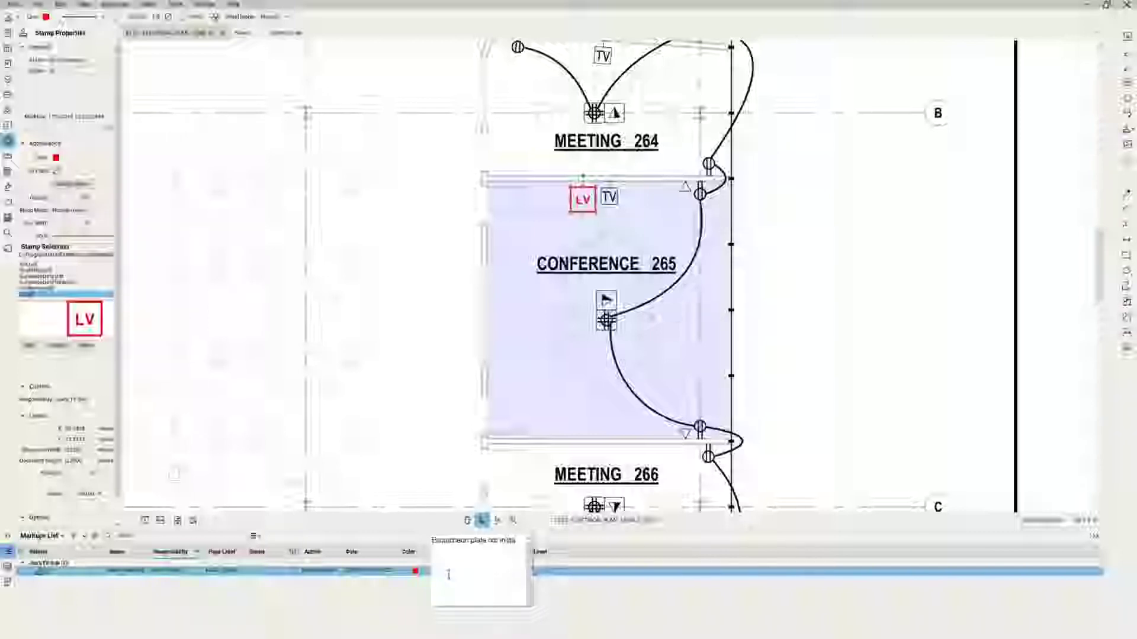
type("lled at")
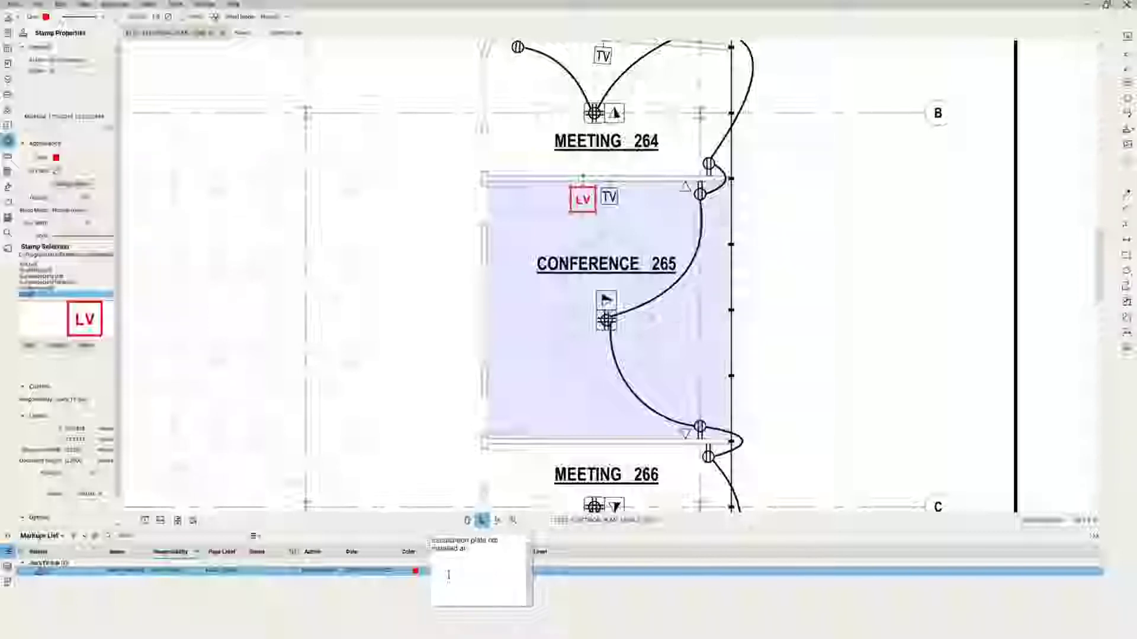
type(" TV")
left_click(655, 629)
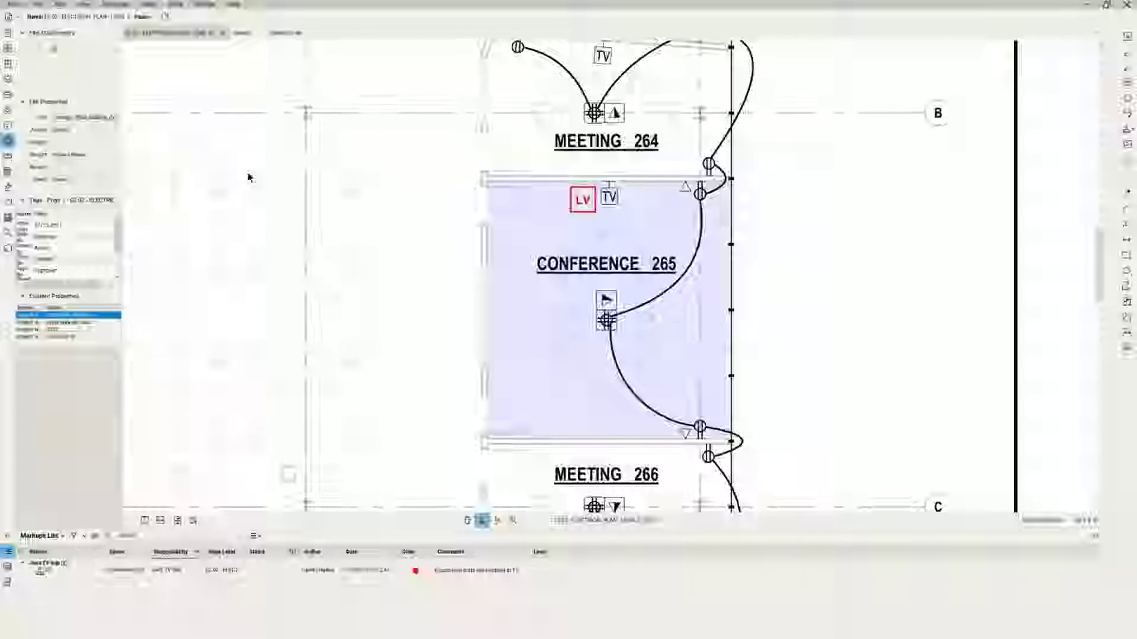
Switch to the other open drawing, then open the A2.2.1 floor plan from Recent Files.
left_click(250, 37)
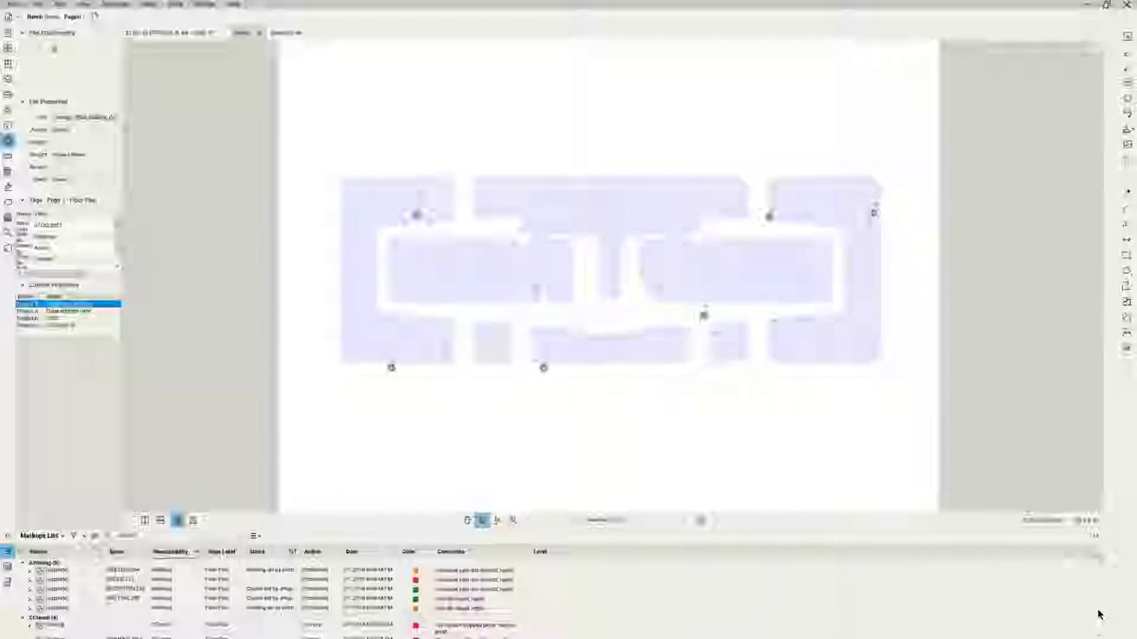
scroll(1098, 613, "down", 10)
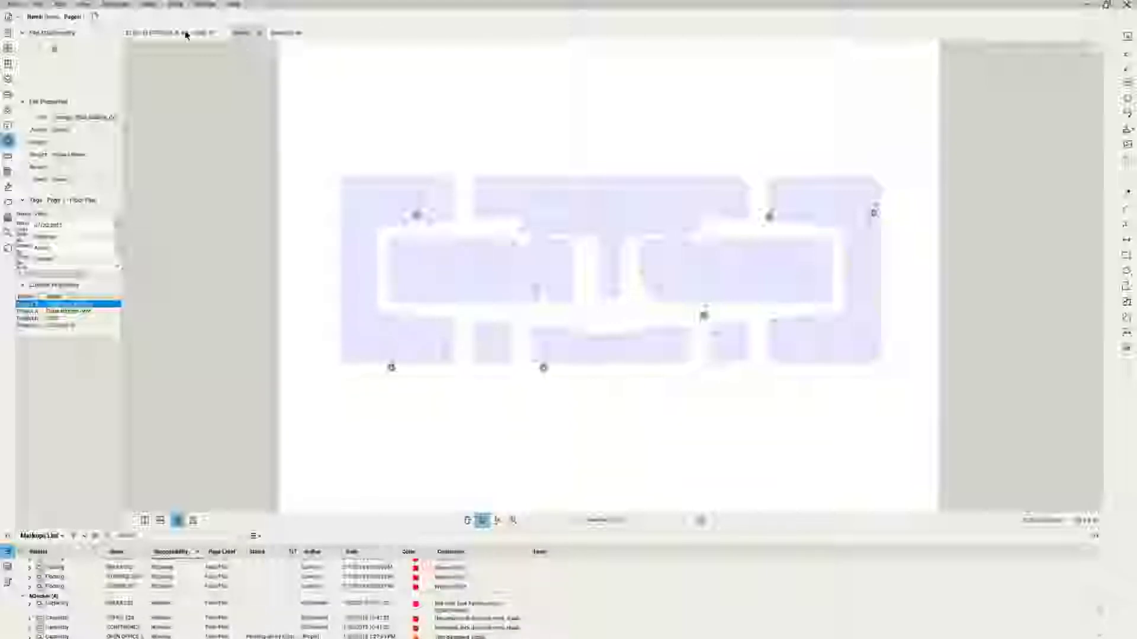
left_click(24, 8)
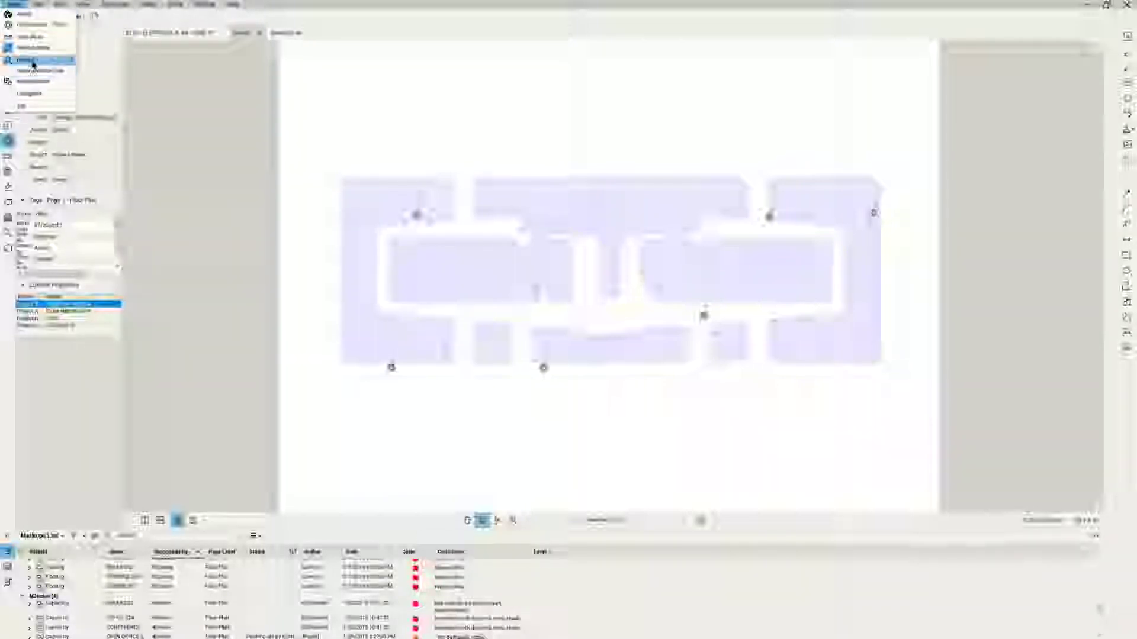
mouse_move(35, 60)
left_click(129, 92)
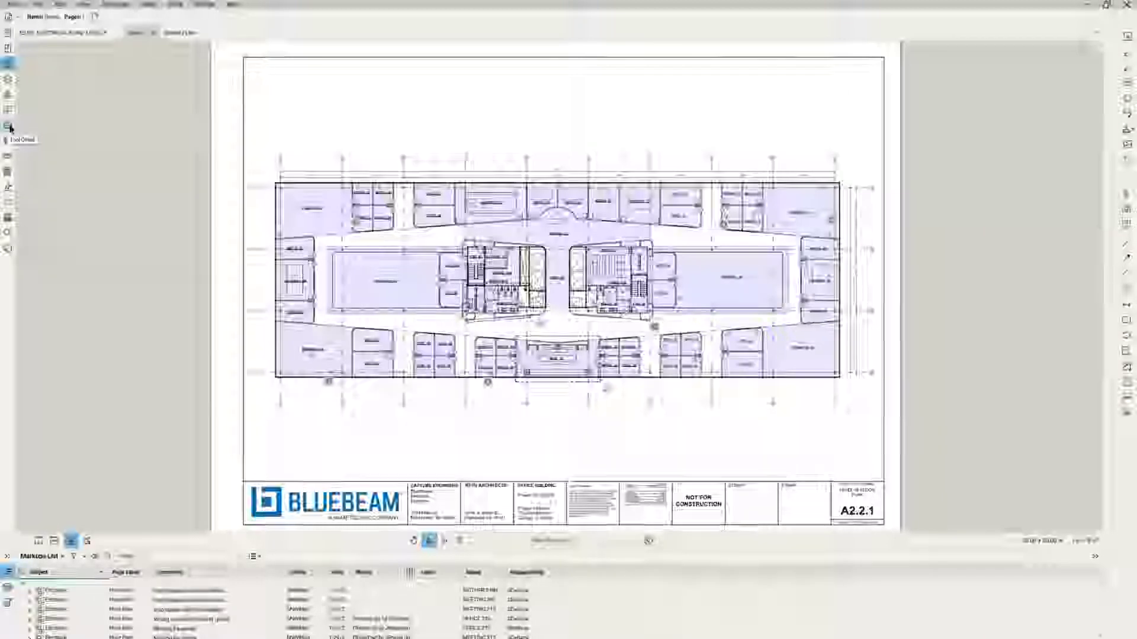
Show the Tool Chest panel and zoom into the A2.2.1 floor plan.
left_click(9, 127)
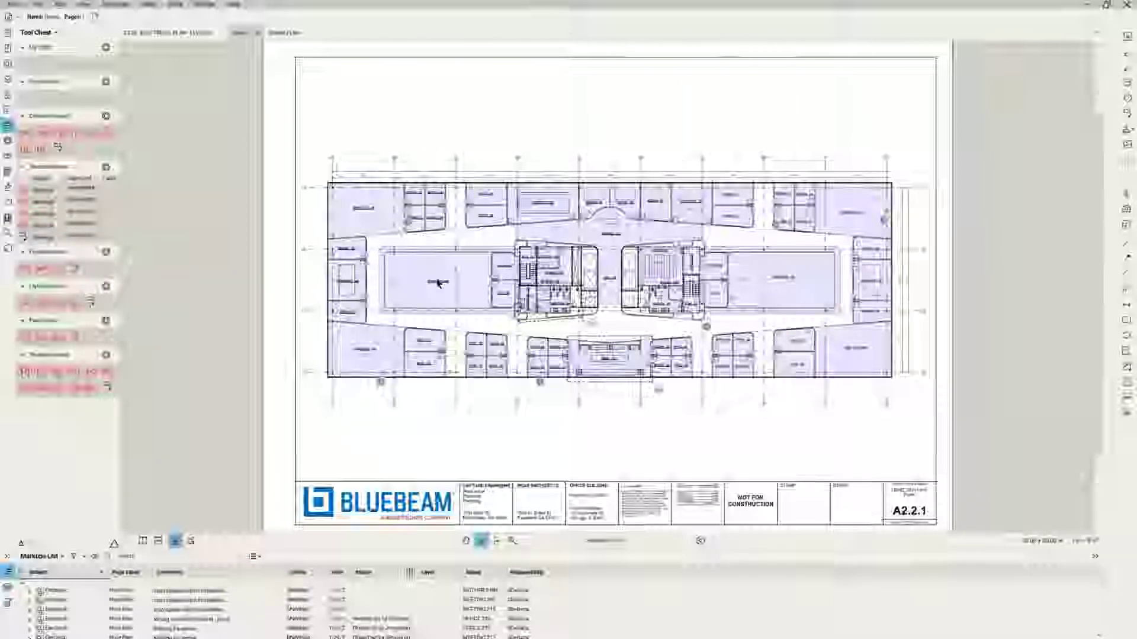
scroll(438, 283, "up", 2)
scroll(241, 234, "up", 2)
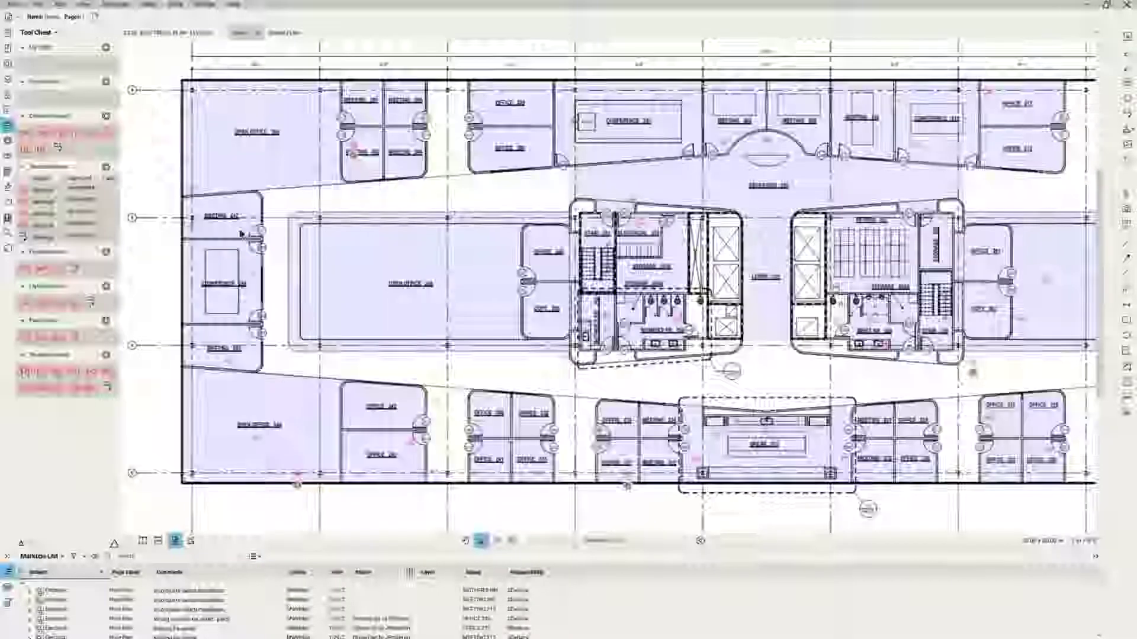
Place a saved Tool Chest markup in the Meeting 242 room.
left_click(44, 202)
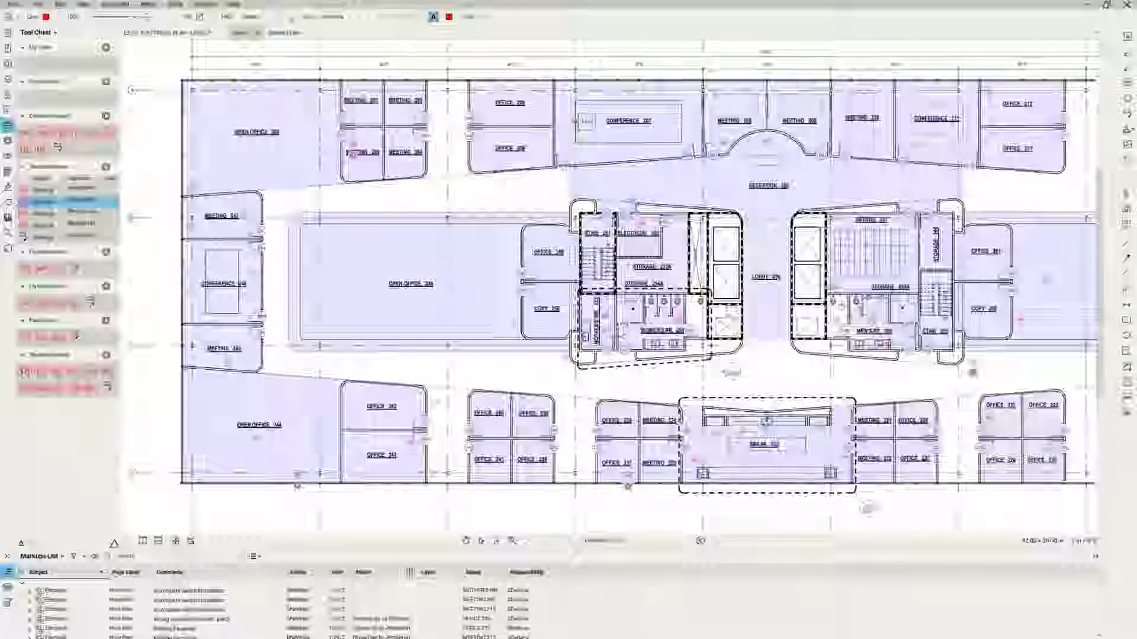
left_click(254, 225)
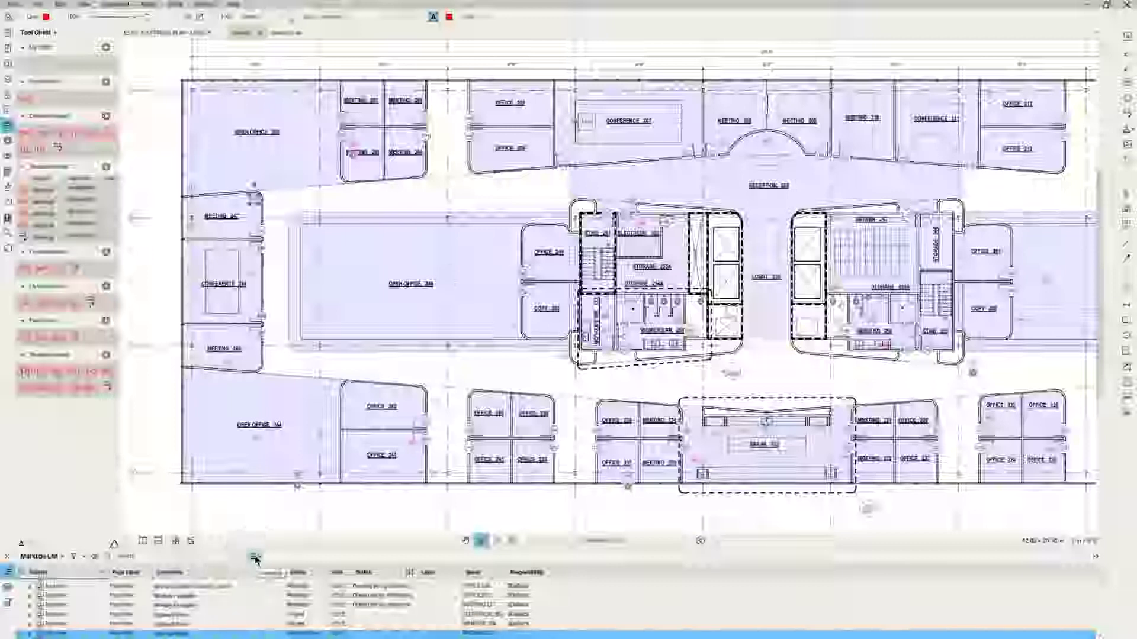
Open the Markups List Summary settings and review the included properties on the Columns tab.
left_click(257, 559)
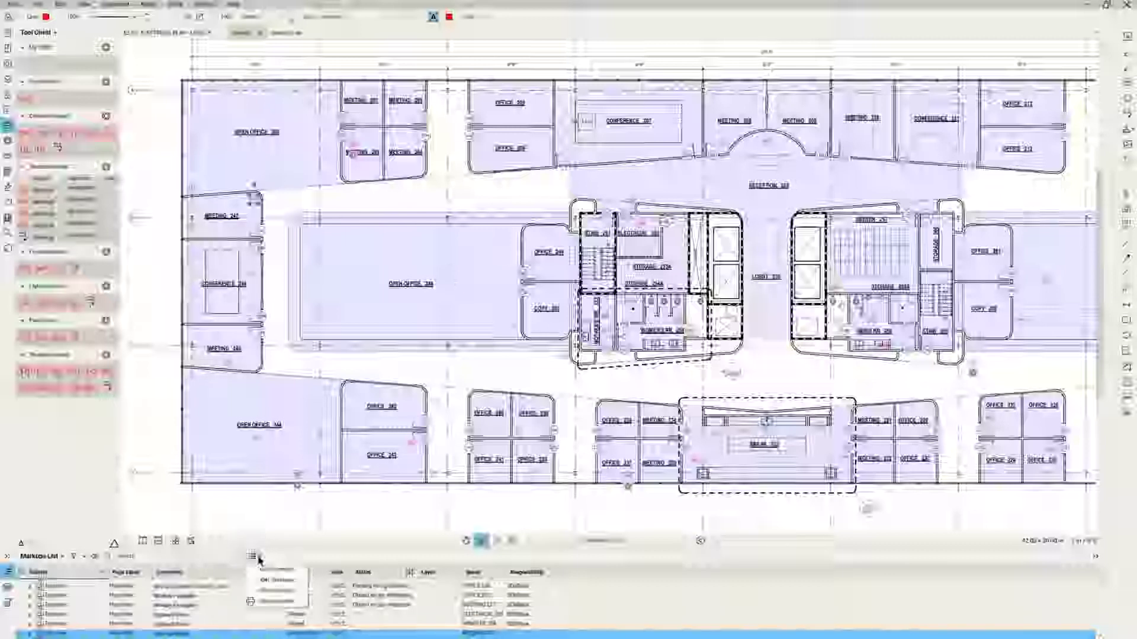
left_click(268, 599)
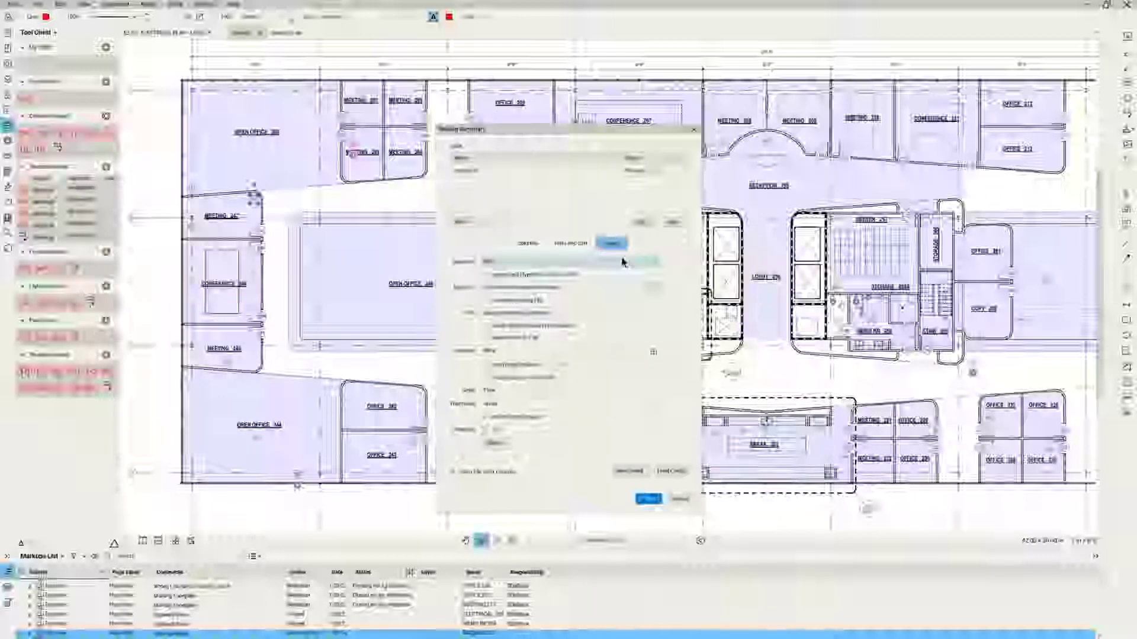
left_click(533, 244)
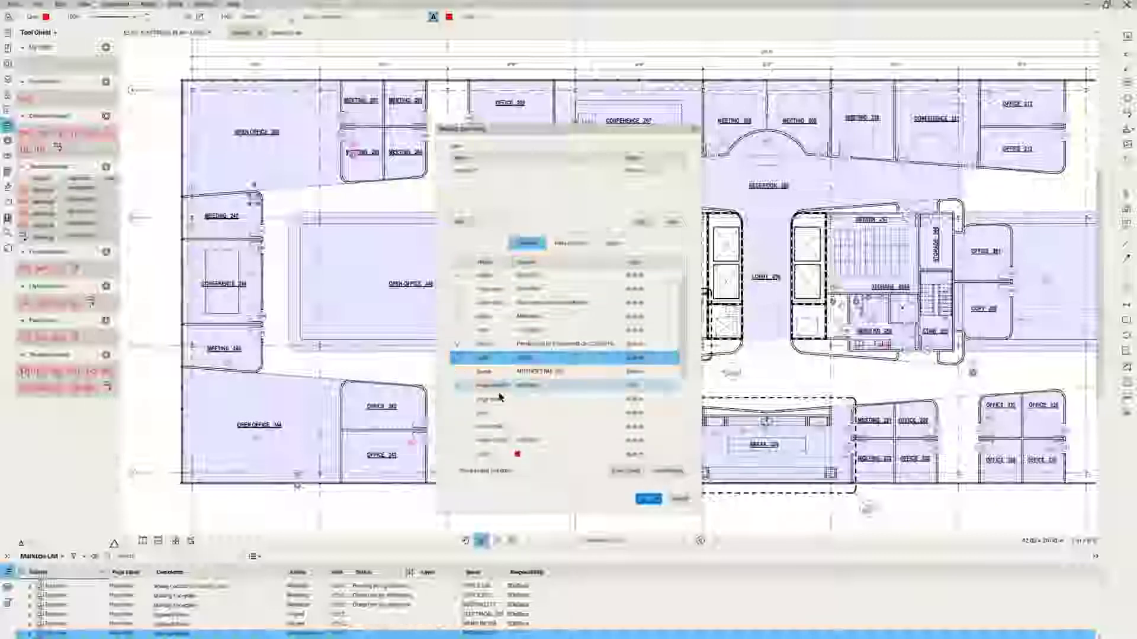
left_click(462, 360)
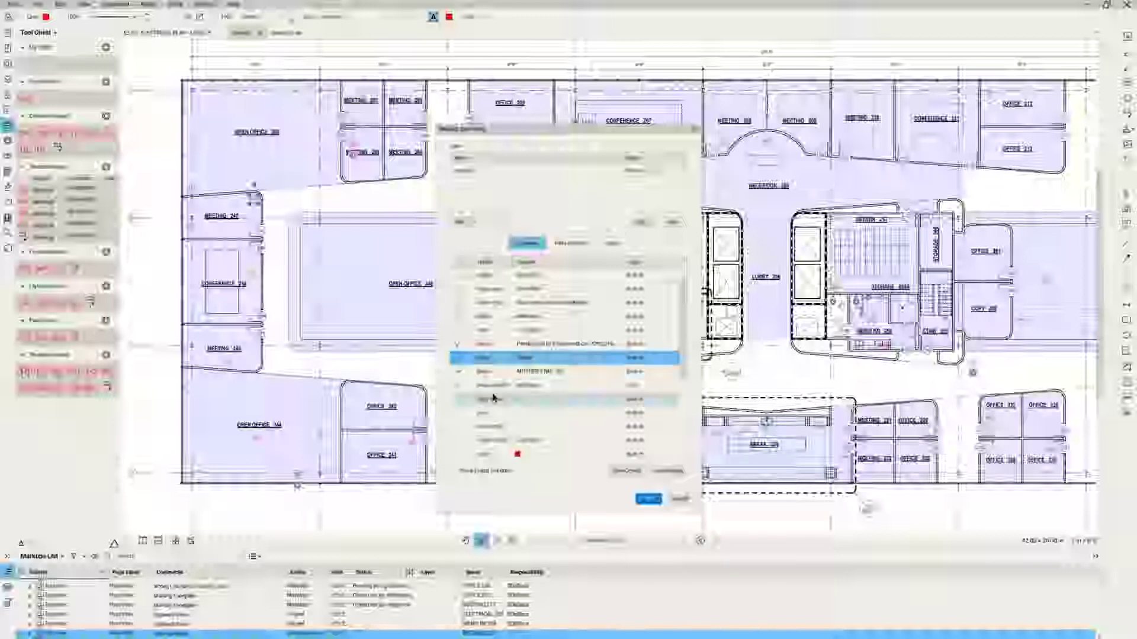
left_click_drag(686, 365, 684, 435)
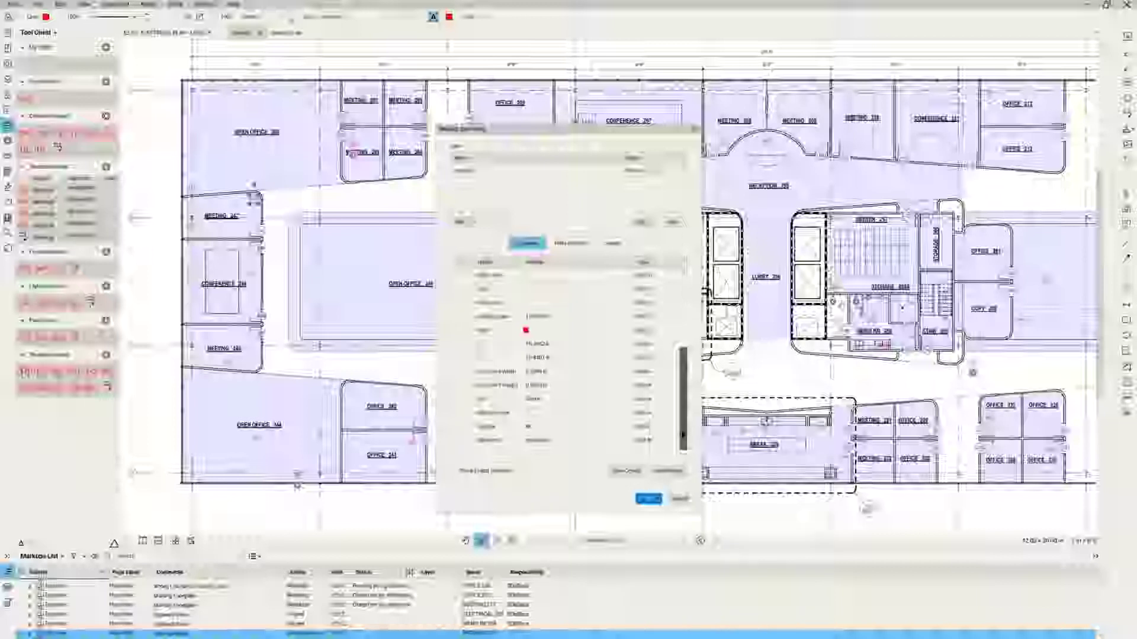
left_click_drag(684, 435, 684, 327)
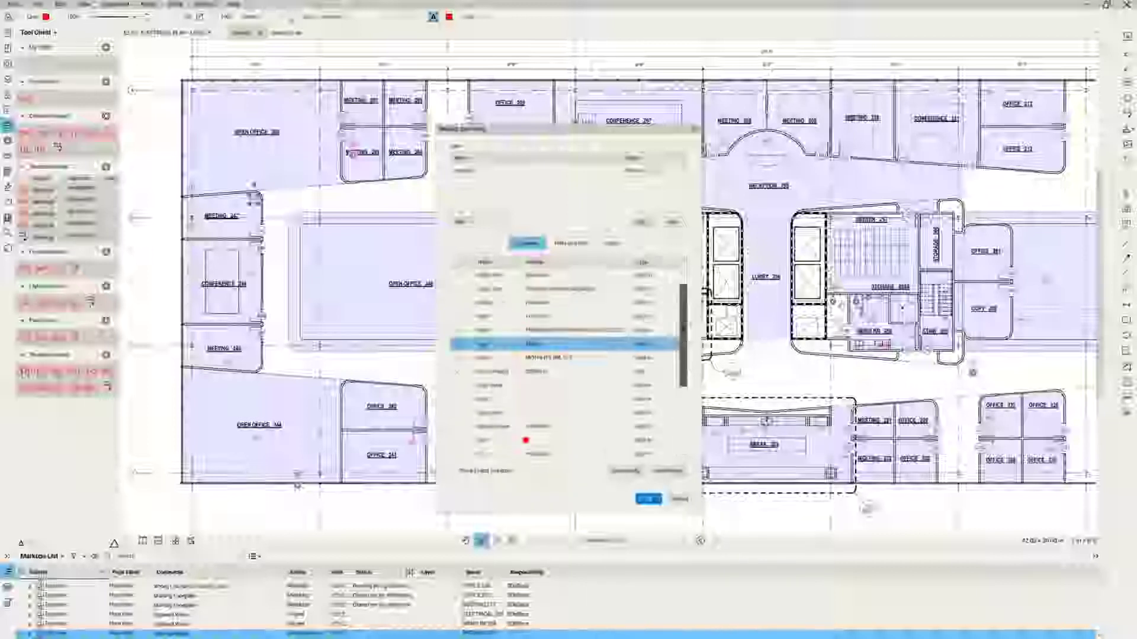
On the Filter tab, uncheck values for the last filter property instead of (All).
left_click(573, 243)
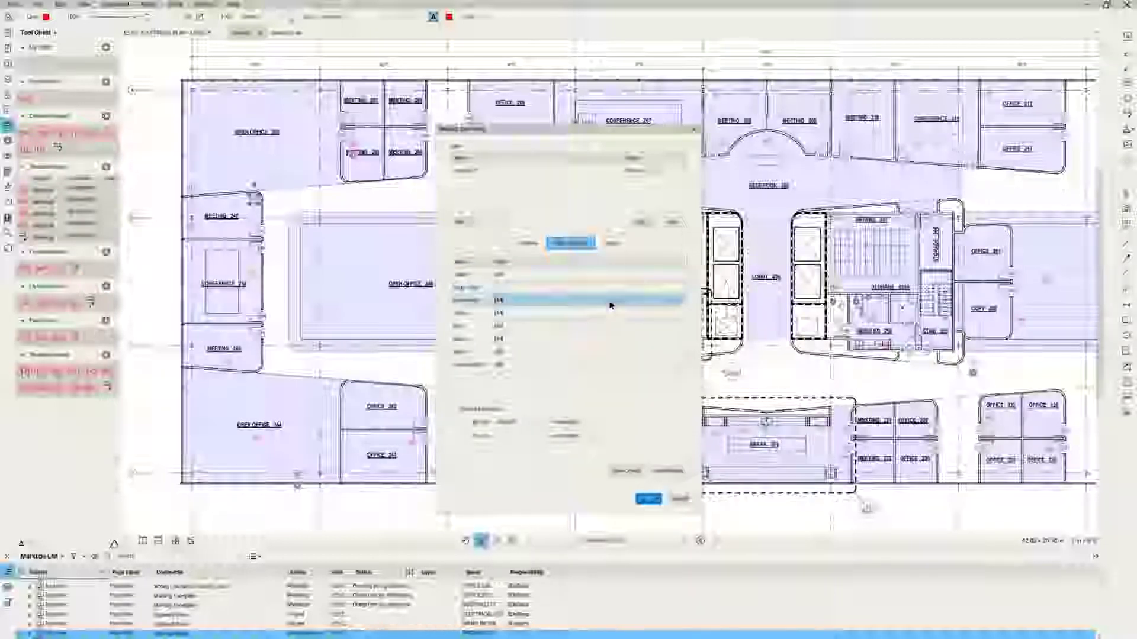
left_click(672, 366)
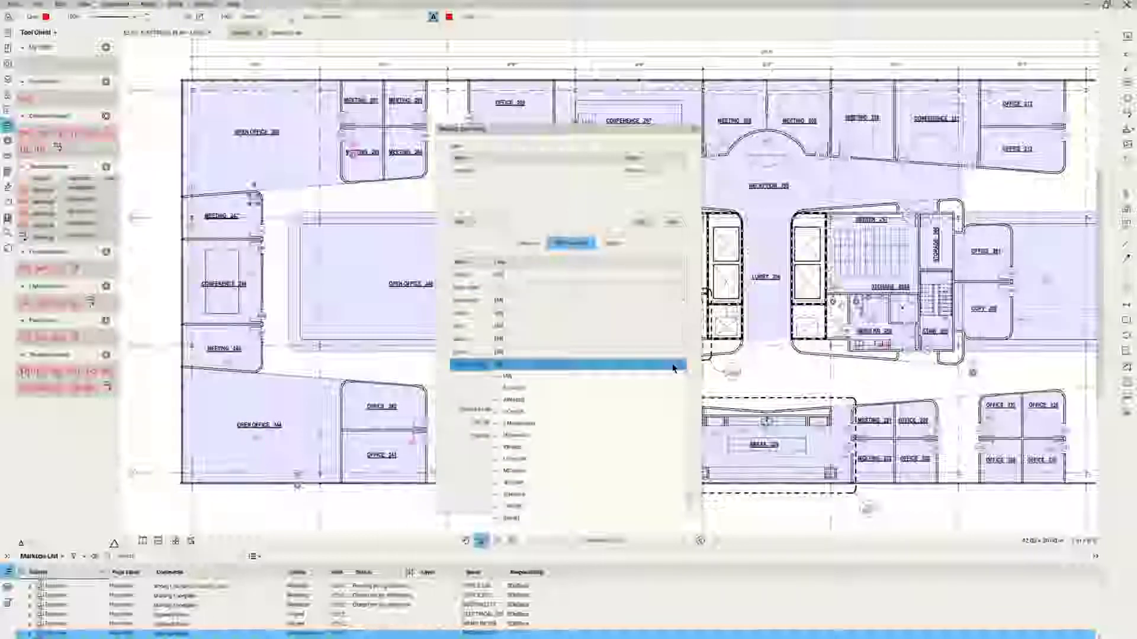
left_click(496, 388)
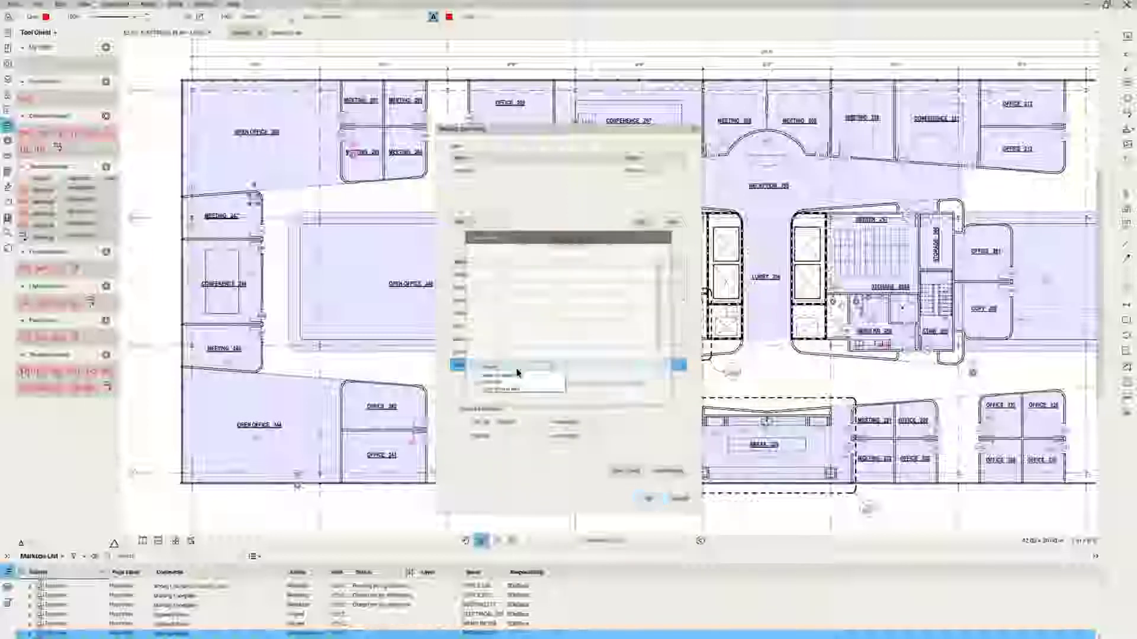
left_click(670, 238)
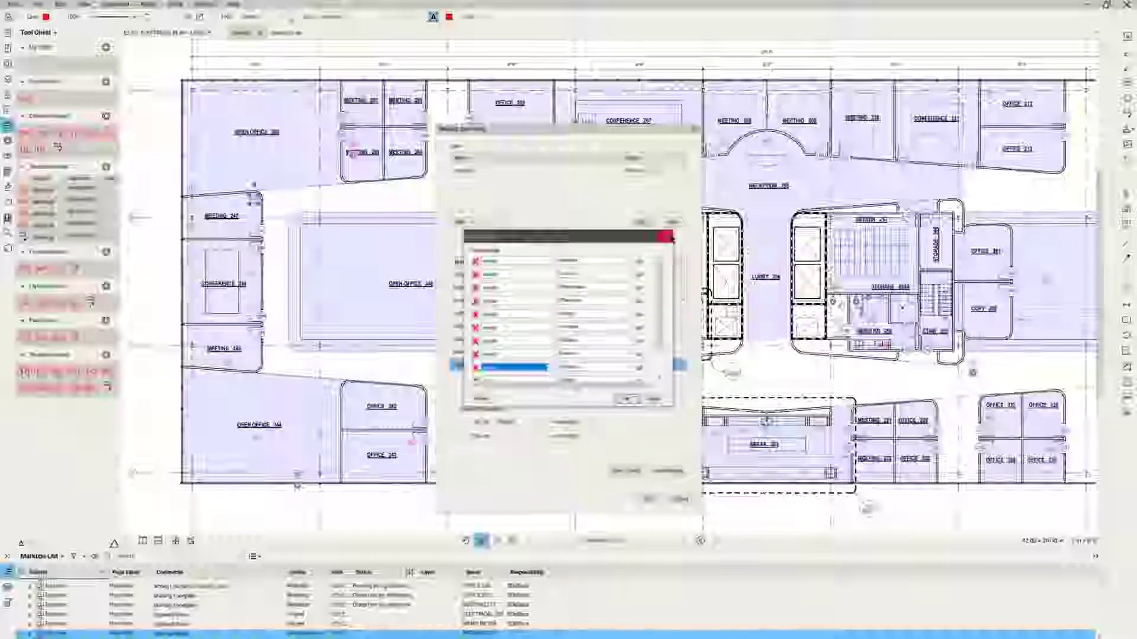
left_click(667, 237)
left_click(554, 365)
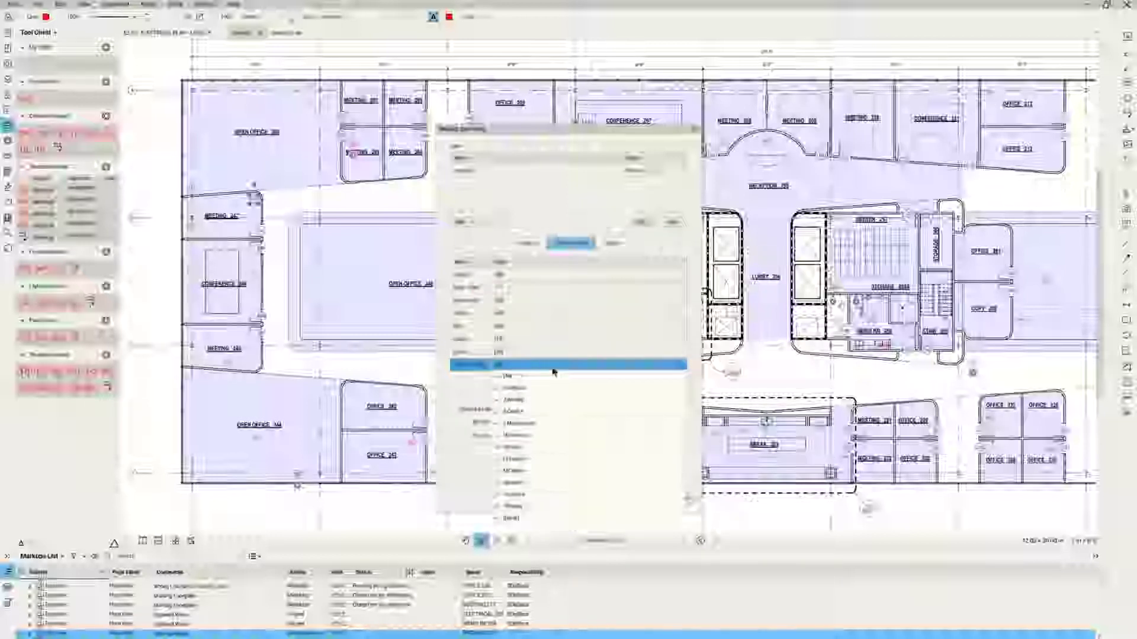
left_click(497, 377)
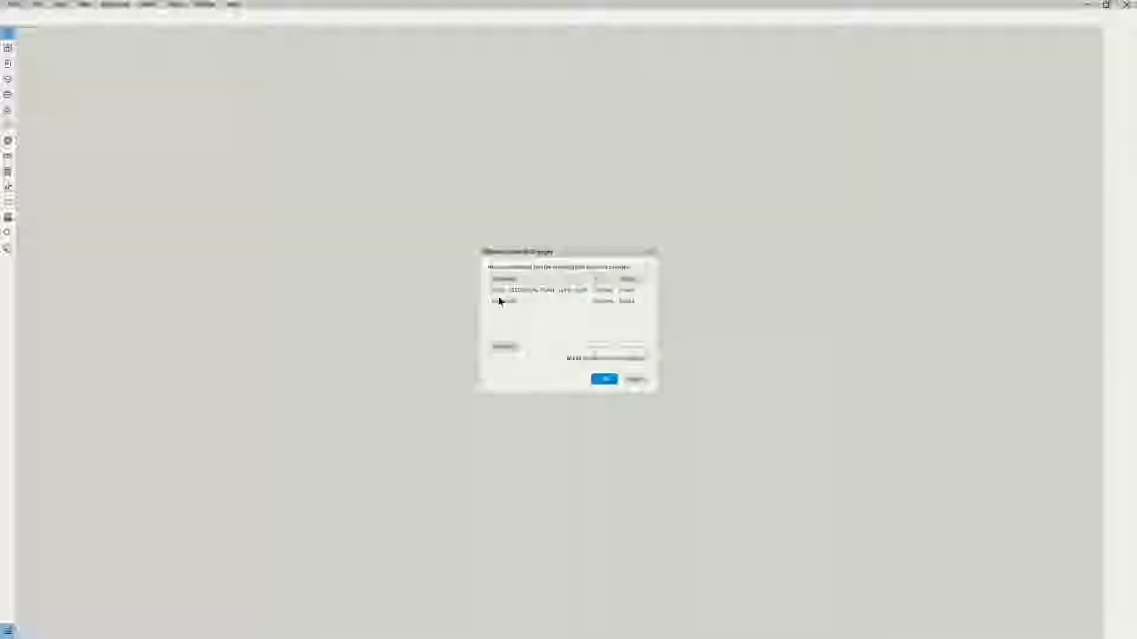
Select and adjust both listed file entries, then confirm to open the floor plan document.
left_click(505, 292)
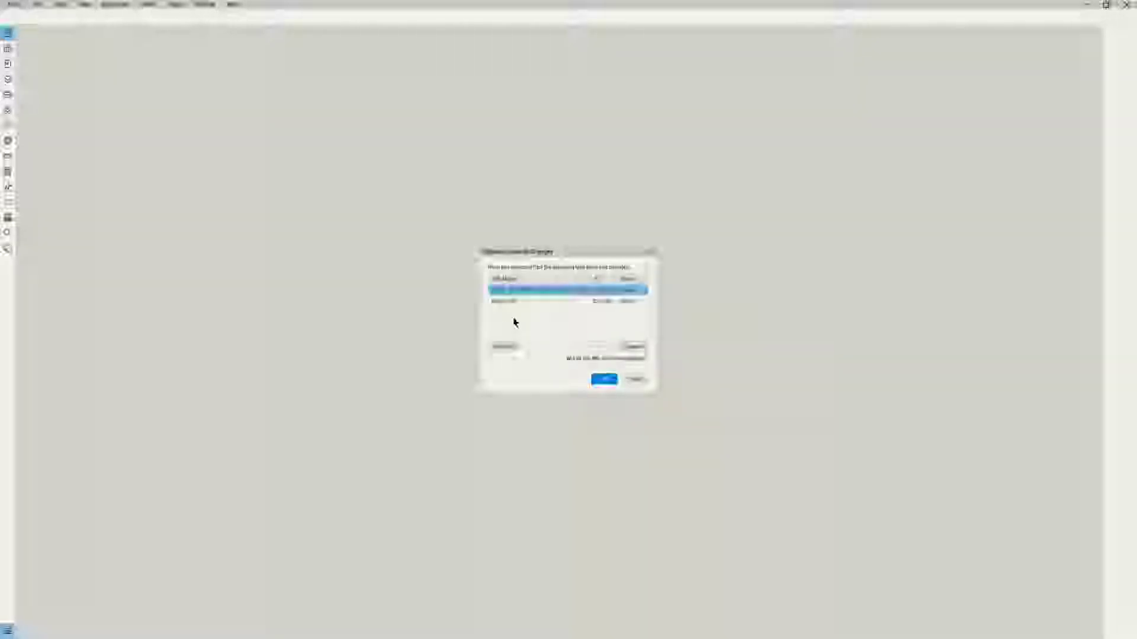
left_click(636, 350)
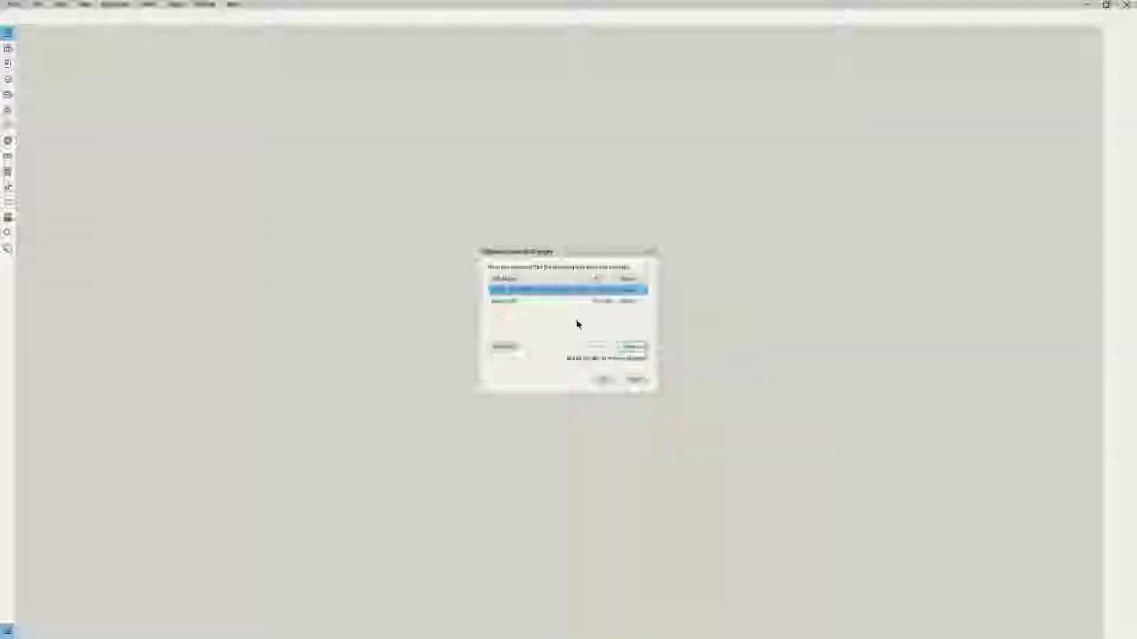
left_click(510, 302)
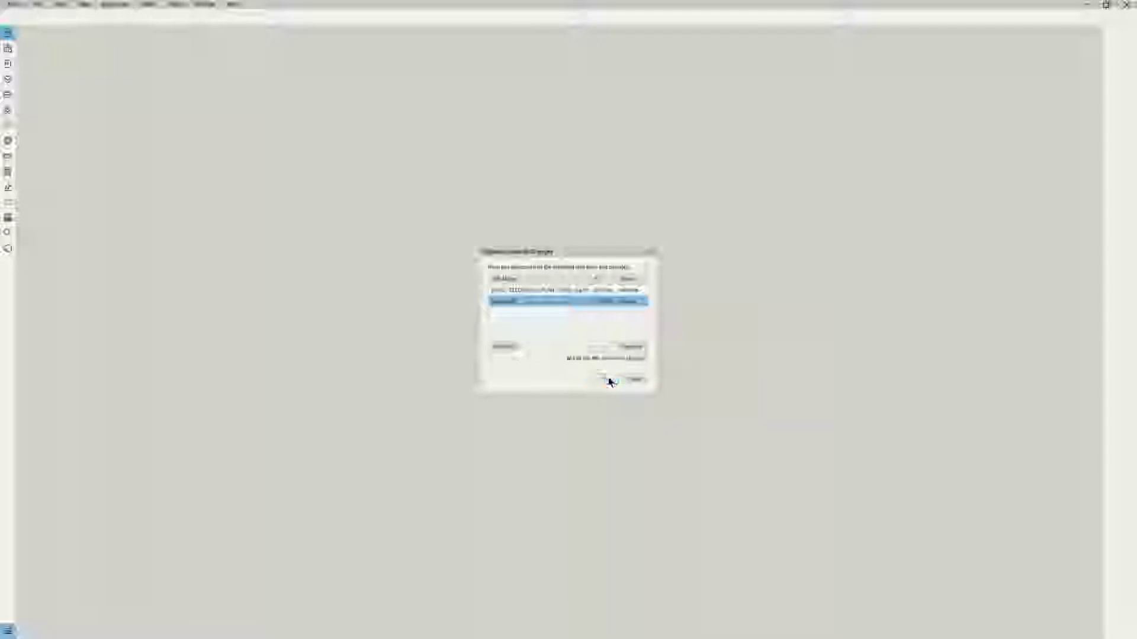
left_click(608, 377)
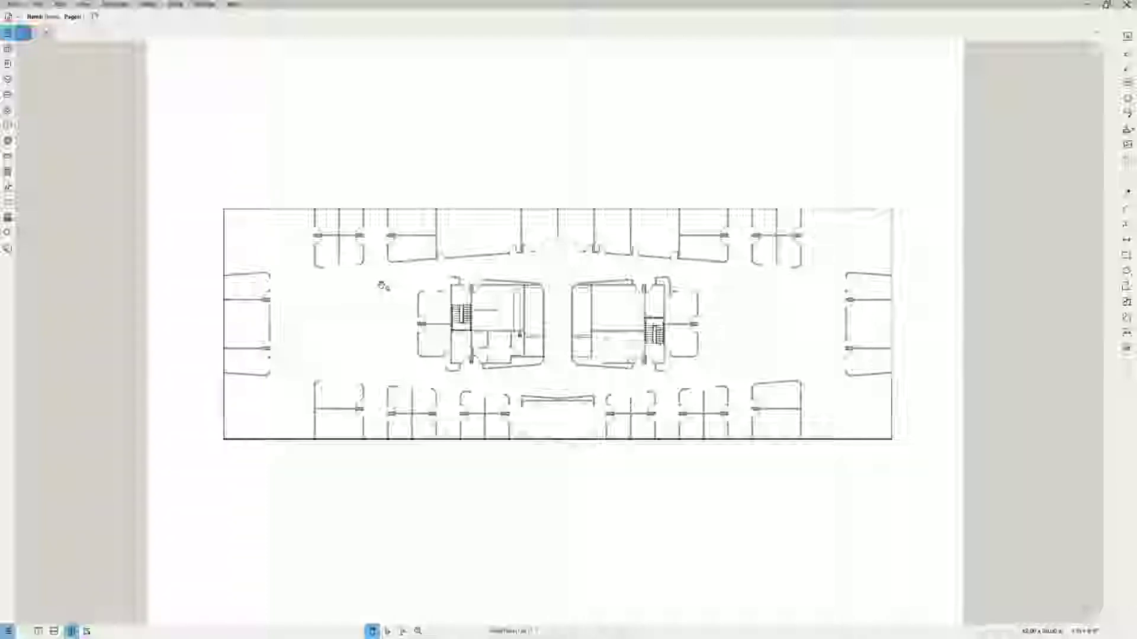
Show the Markups List below the drawing.
left_click(10, 633)
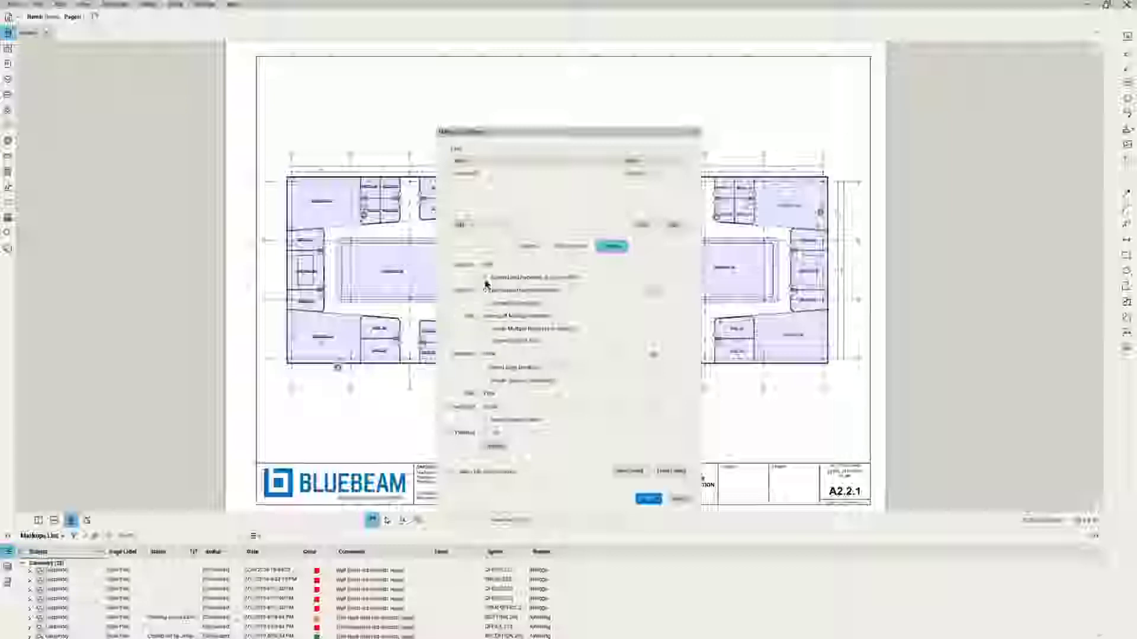
Set two summary layout options and generate the Issues.pdf Markup Summary 1-23-2019.
left_click(484, 286)
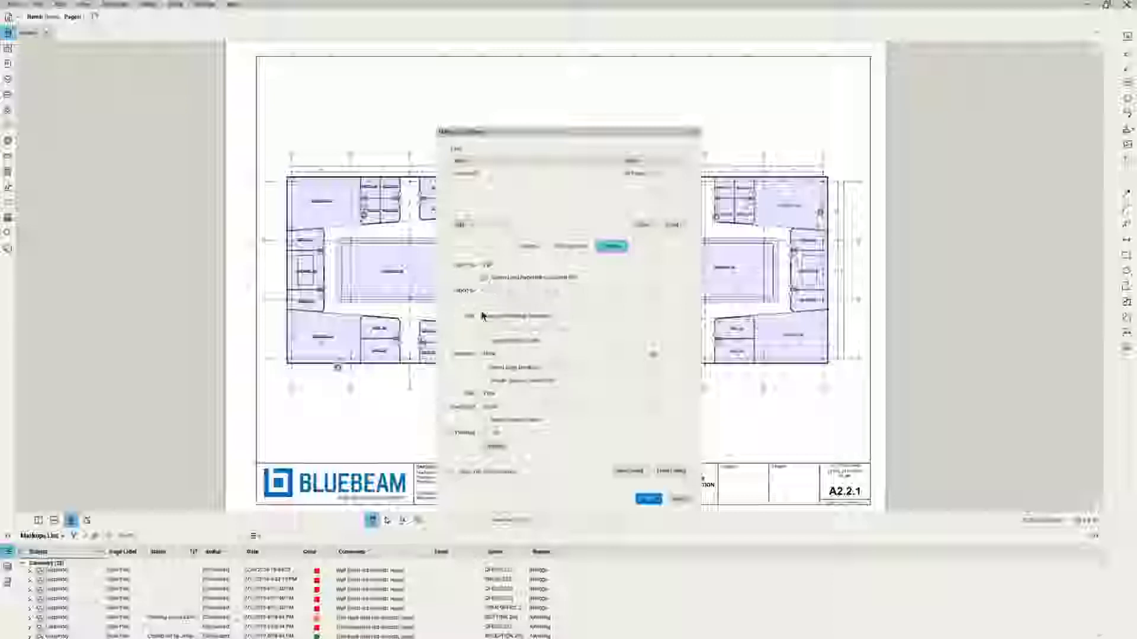
left_click(483, 345)
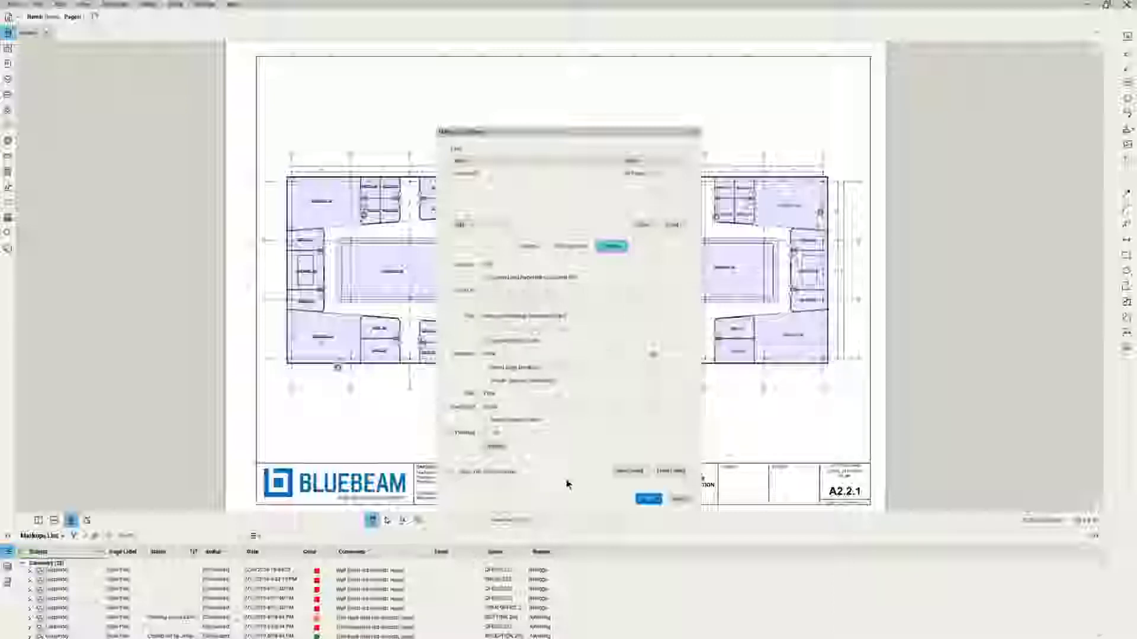
left_click(650, 500)
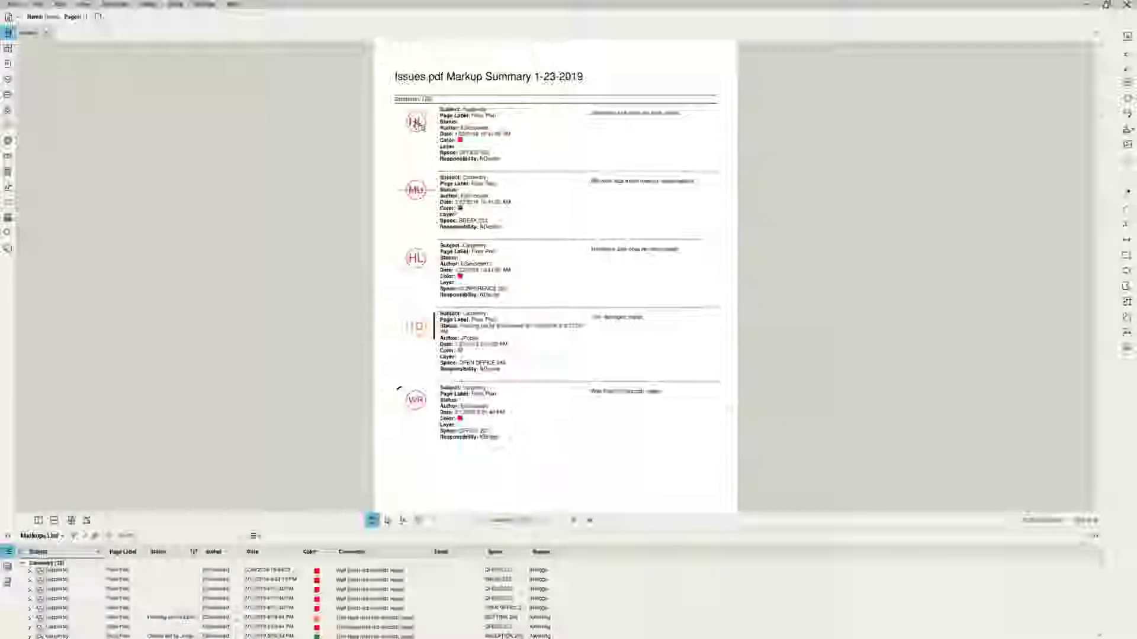
Zoom out around the red circled HL markup in Office 226.
scroll(345, 333, "up", 5)
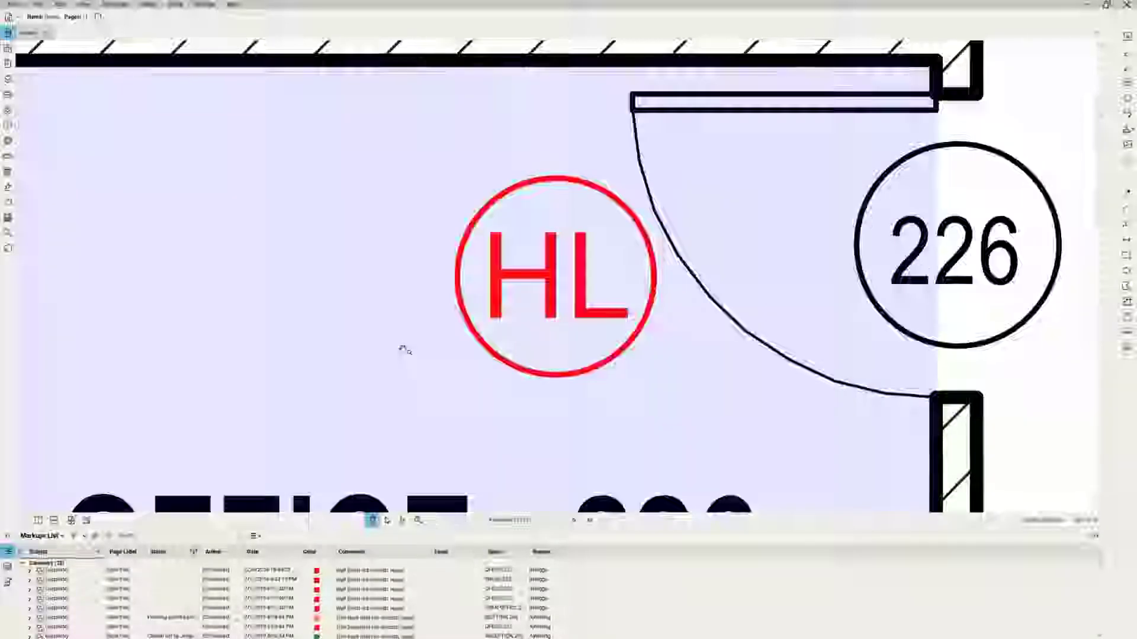
scroll(428, 350, "down", 1)
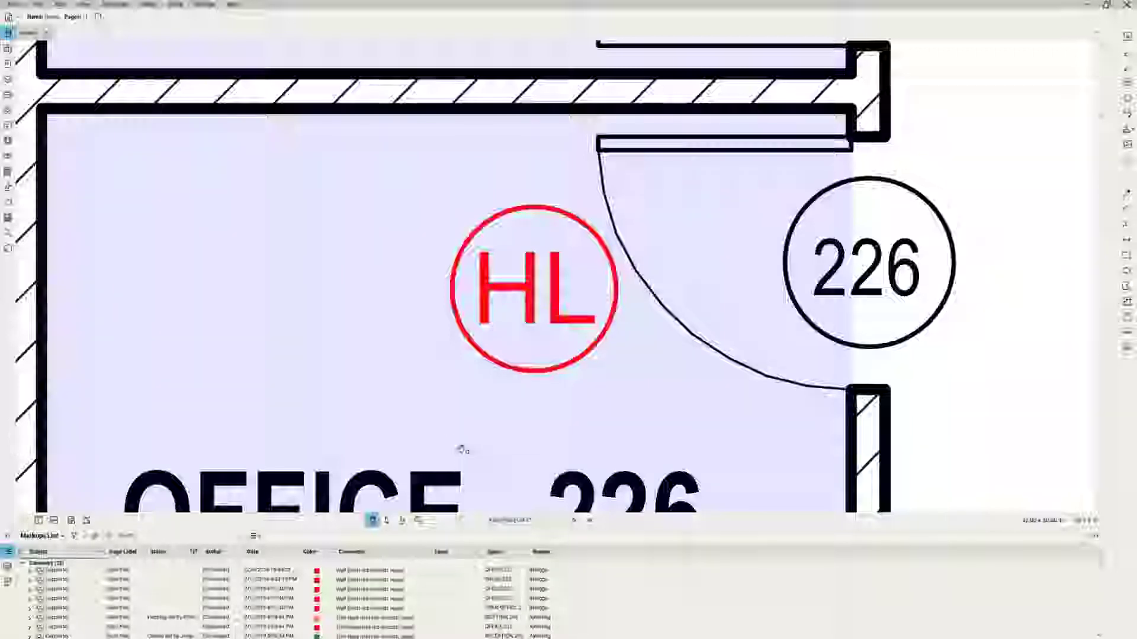
scroll(463, 448, "down", 3)
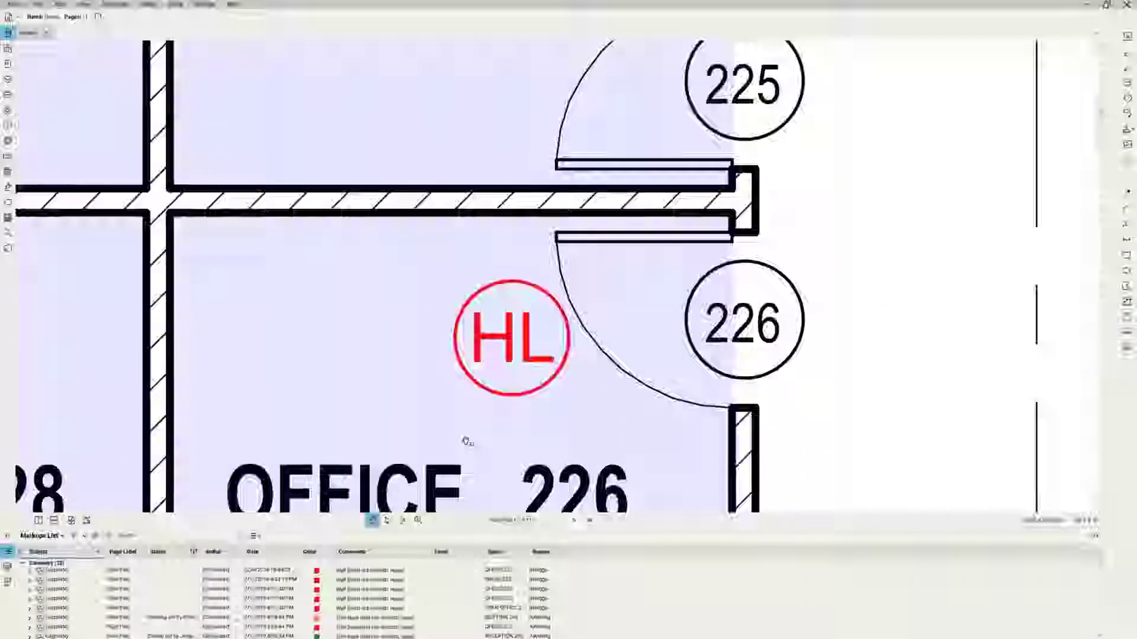
scroll(465, 441, "down", 3)
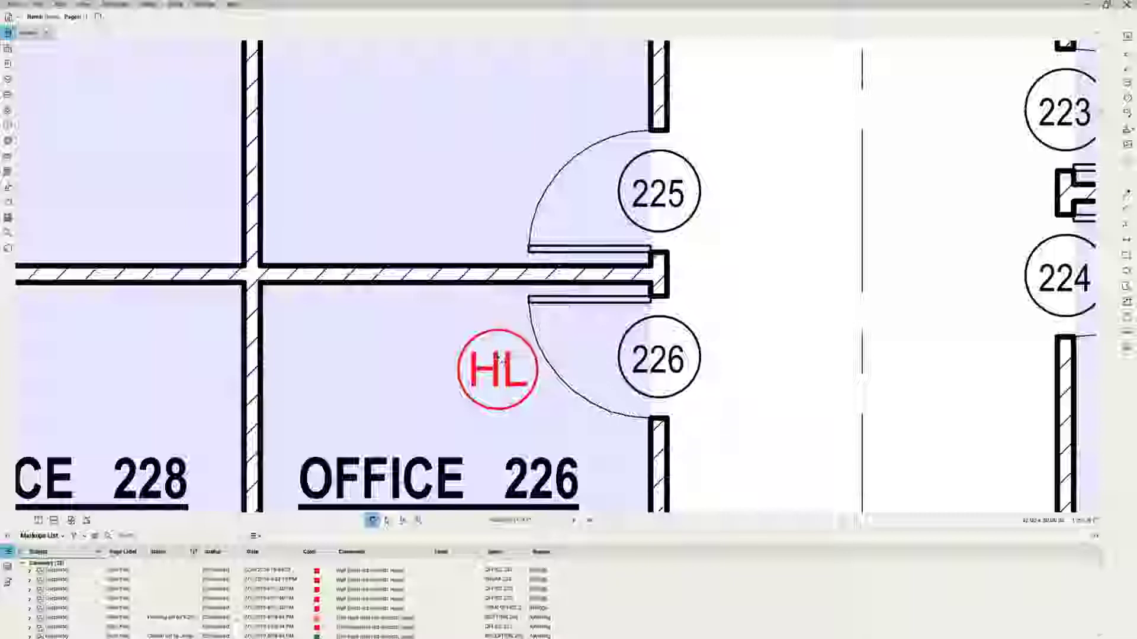
Zoom out further to show offices 223 to 232 with their MF, HL and WR markups.
scroll(499, 358, "down", 1)
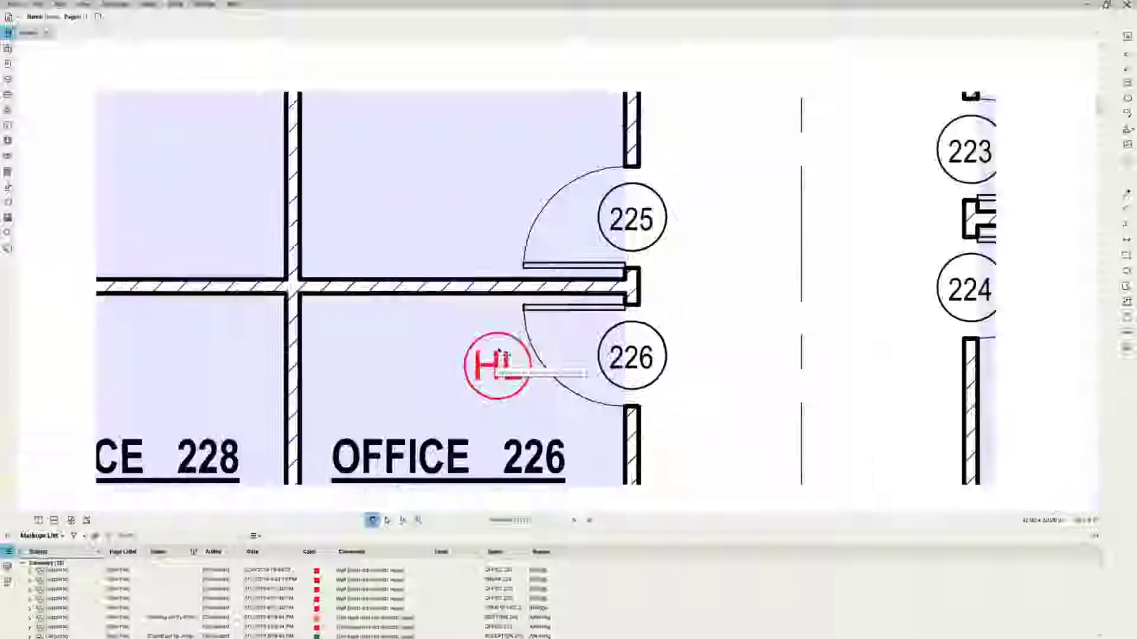
scroll(499, 354, "down", 3)
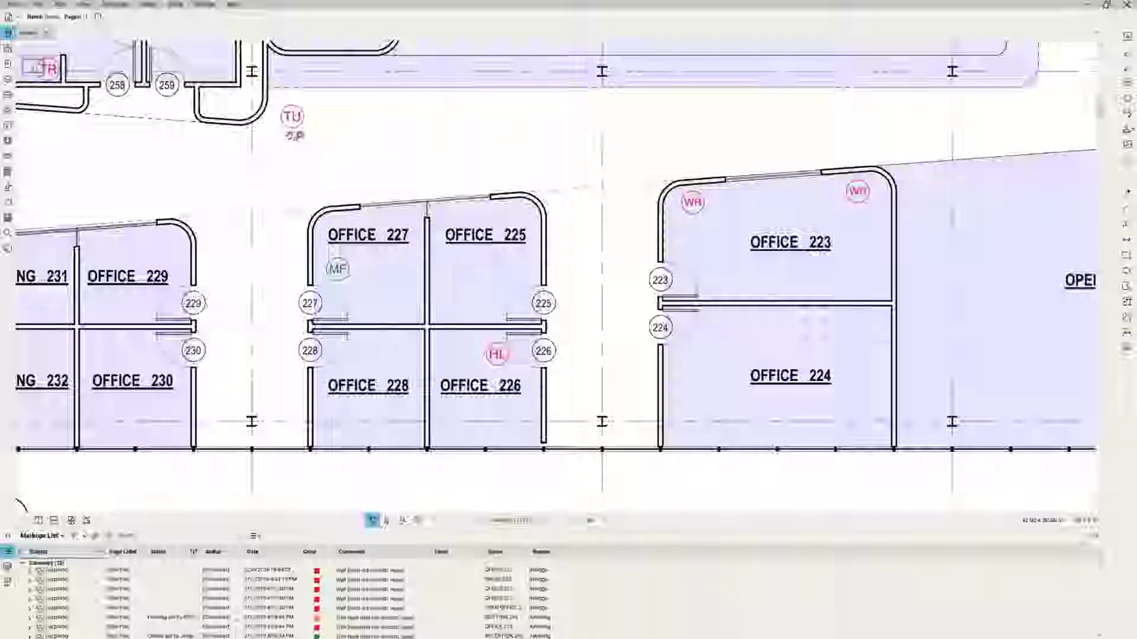
Draw a Cloud+ around the column marker below Offices 226 and 224, labelled RFI-001.
left_click(179, 4)
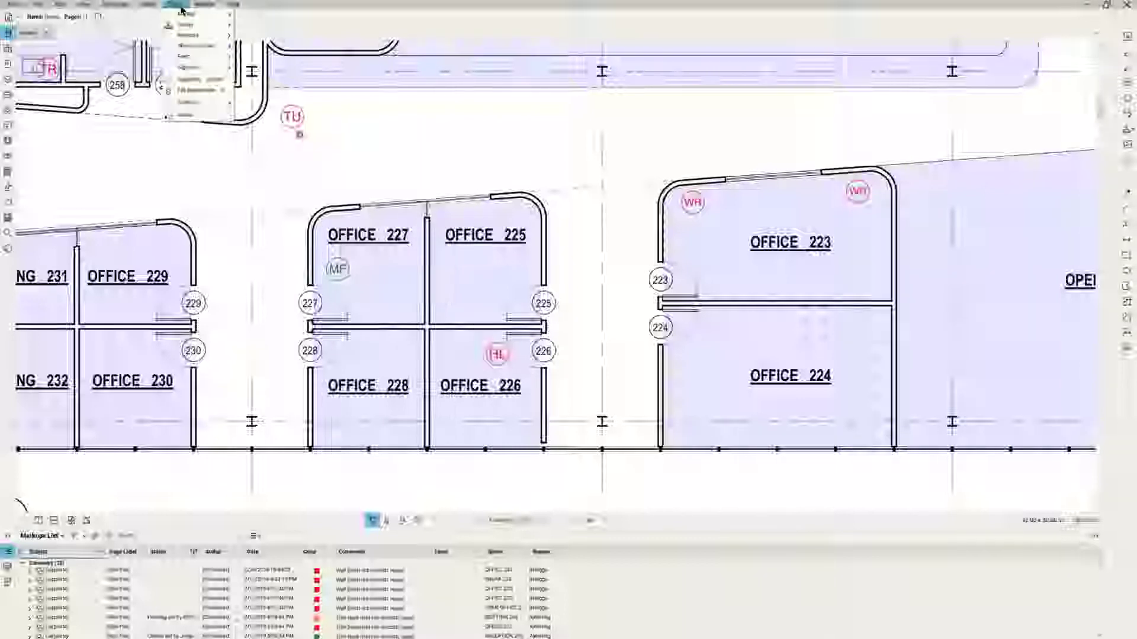
mouse_move(185, 15)
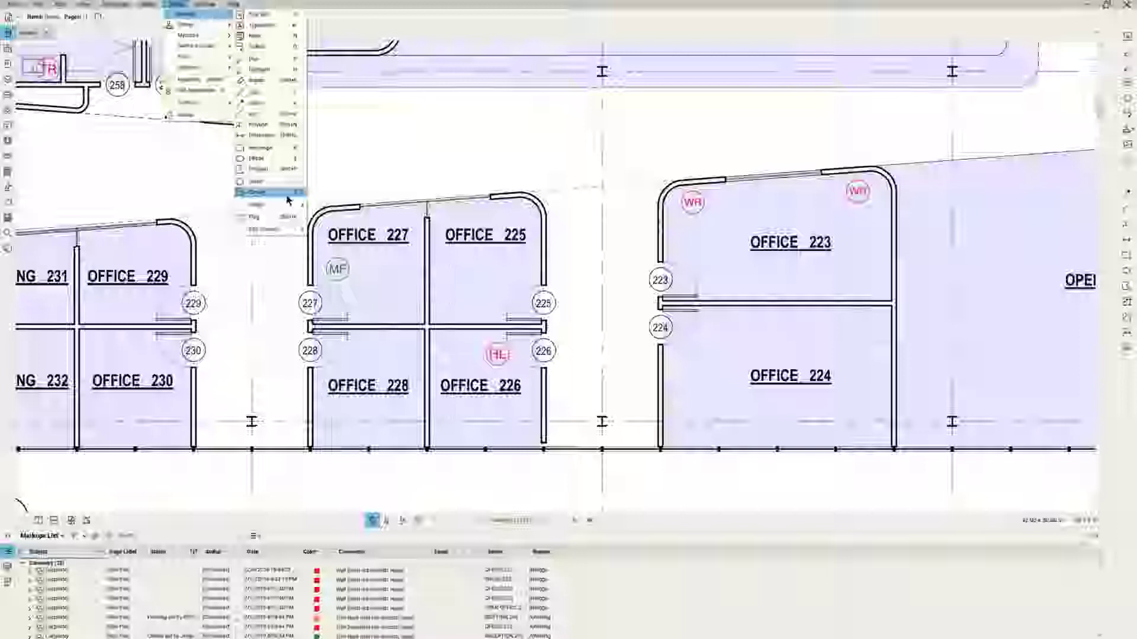
left_click(288, 193)
left_click(292, 116)
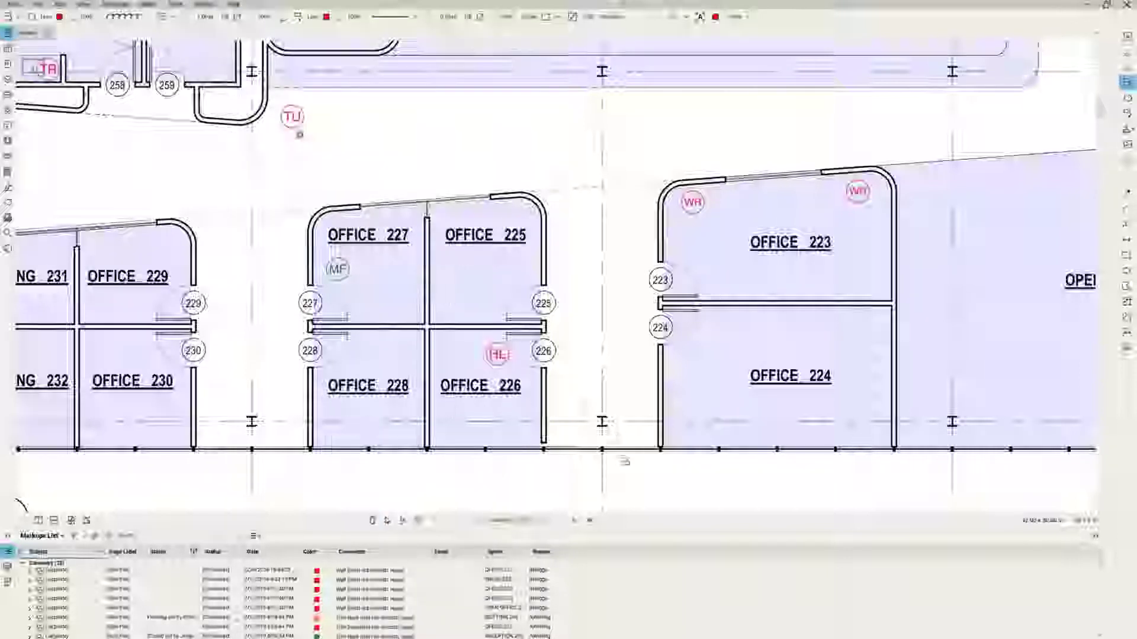
left_click_drag(580, 399, 627, 467)
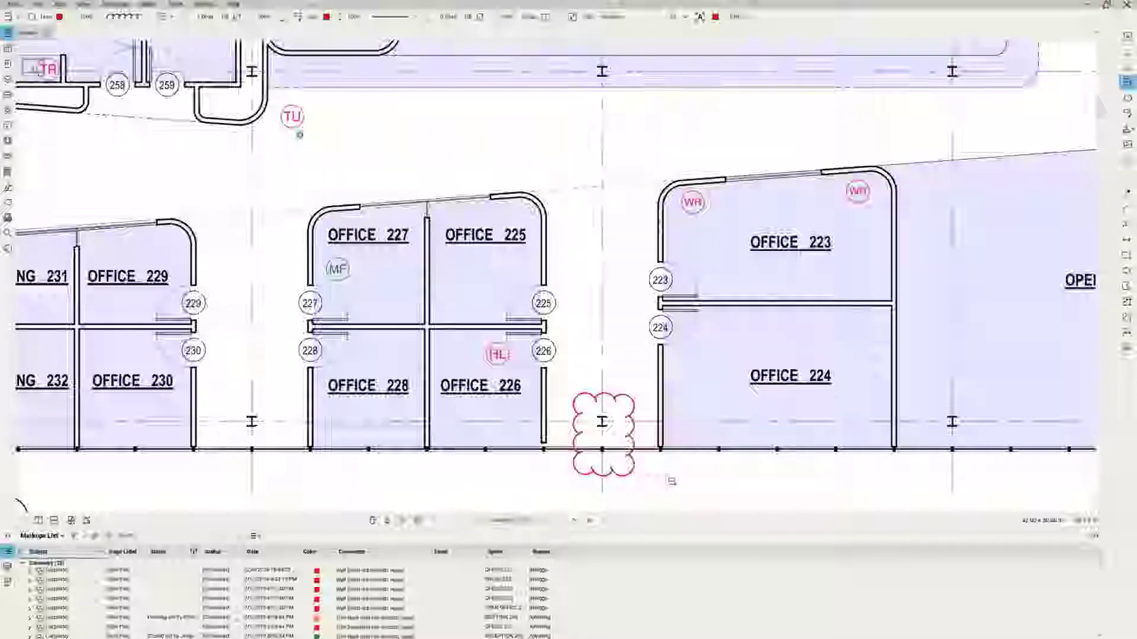
left_click(673, 479)
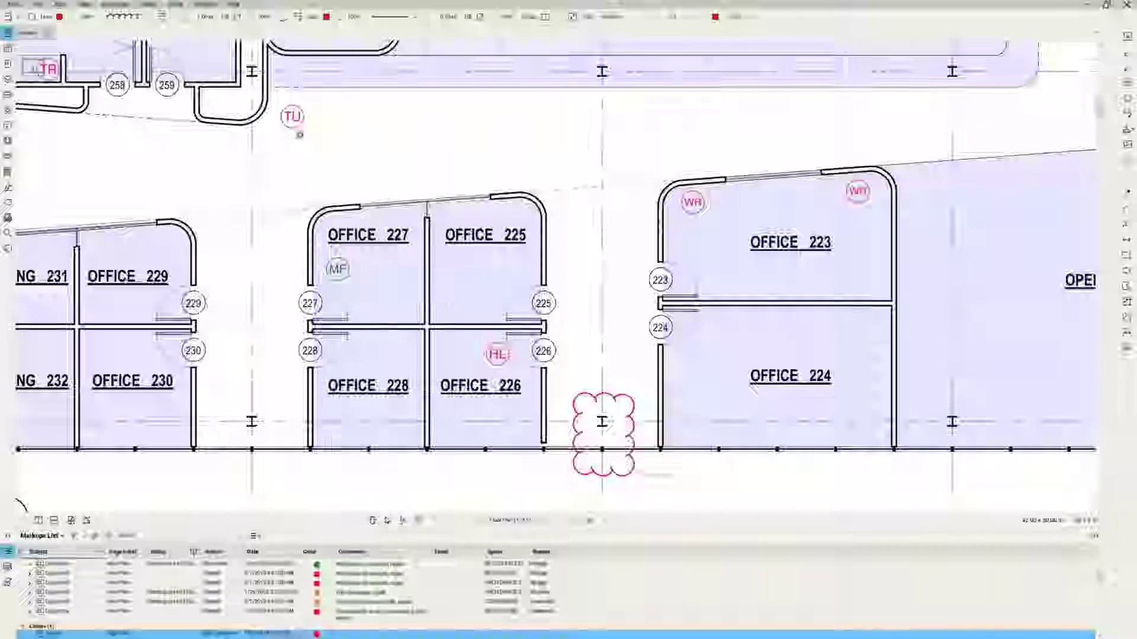
type("RFI-001")
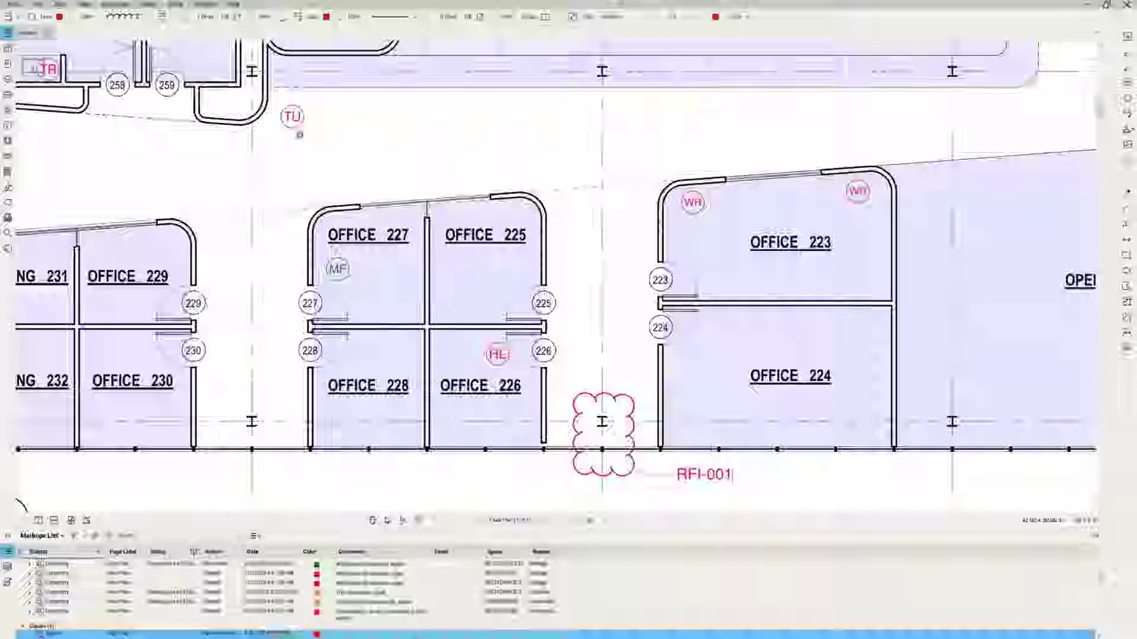
Create a new document from the RFI form template via New from Template.
left_click(37, 5)
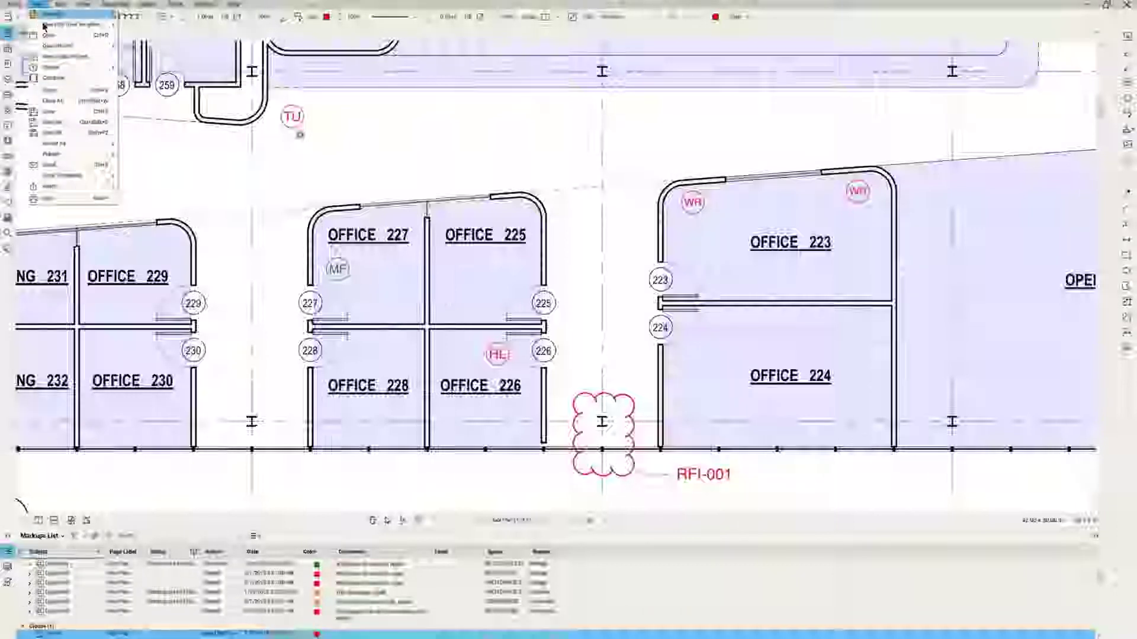
mouse_move(76, 25)
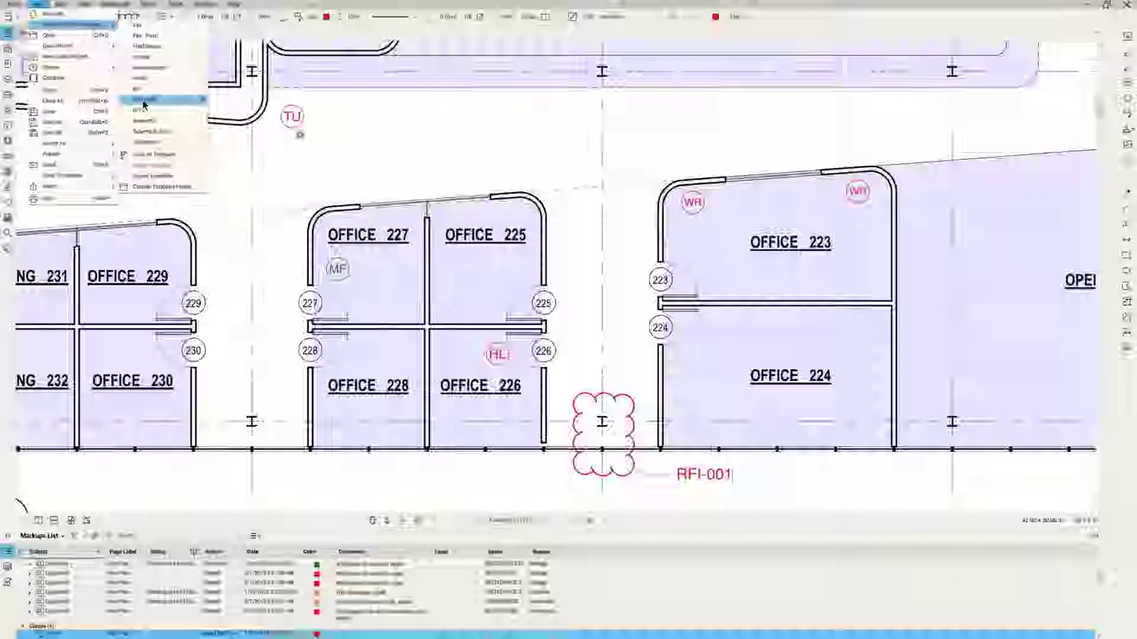
left_click(144, 105)
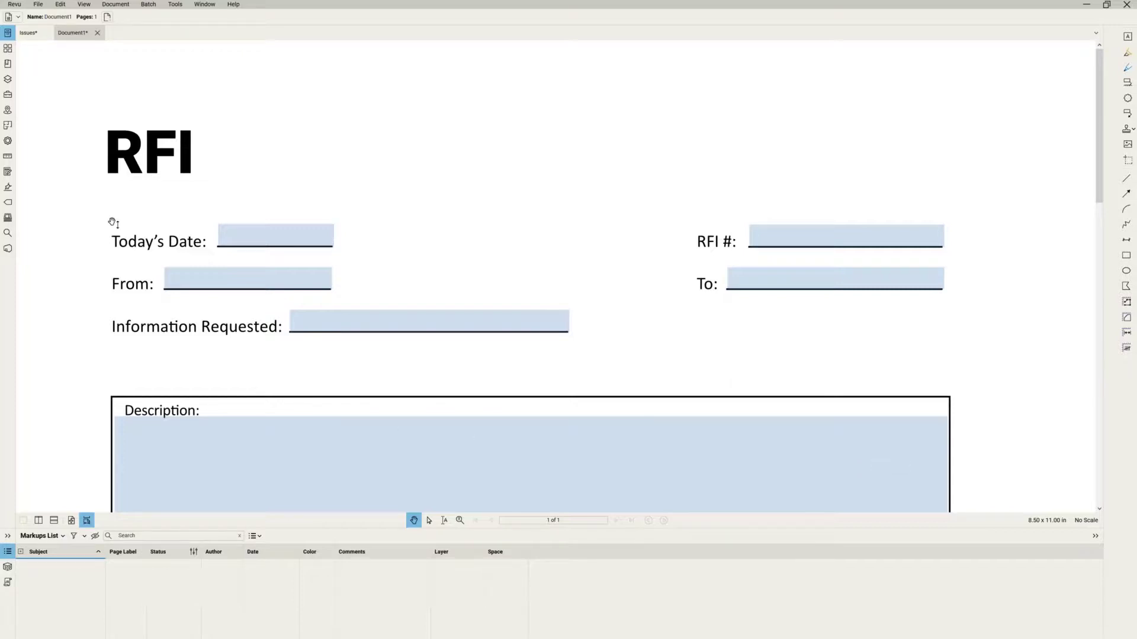
Show the Forms panel listing the RFI form's eleven fields, RFI Date through Response.
left_click(7, 172)
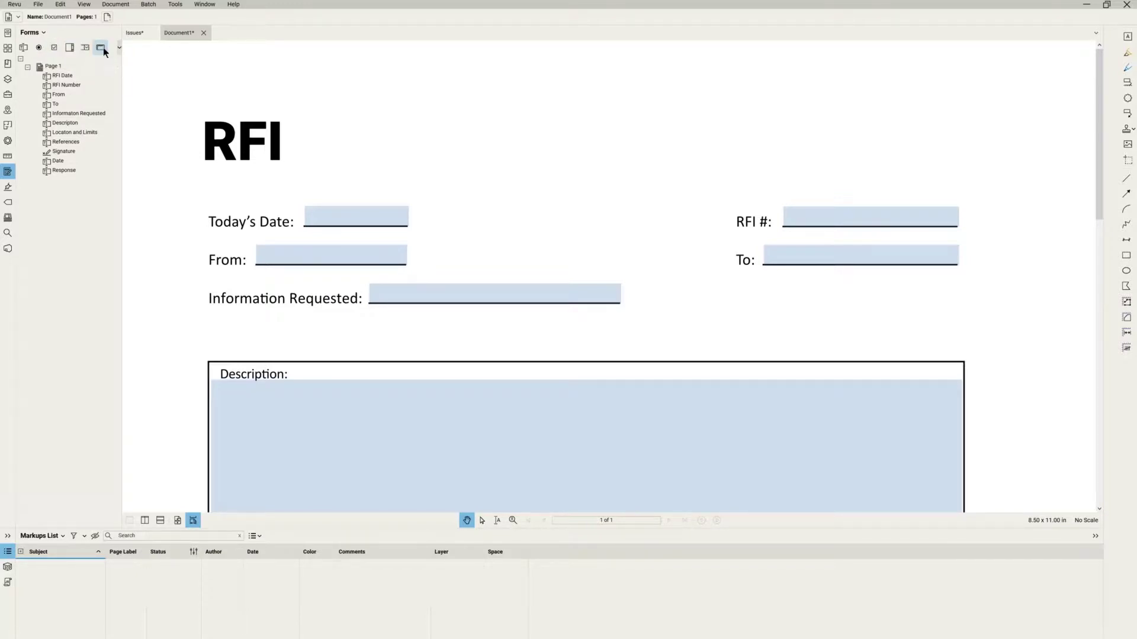
Draw a check box field, Check Box1, just right of Information Requested.
left_click(55, 47)
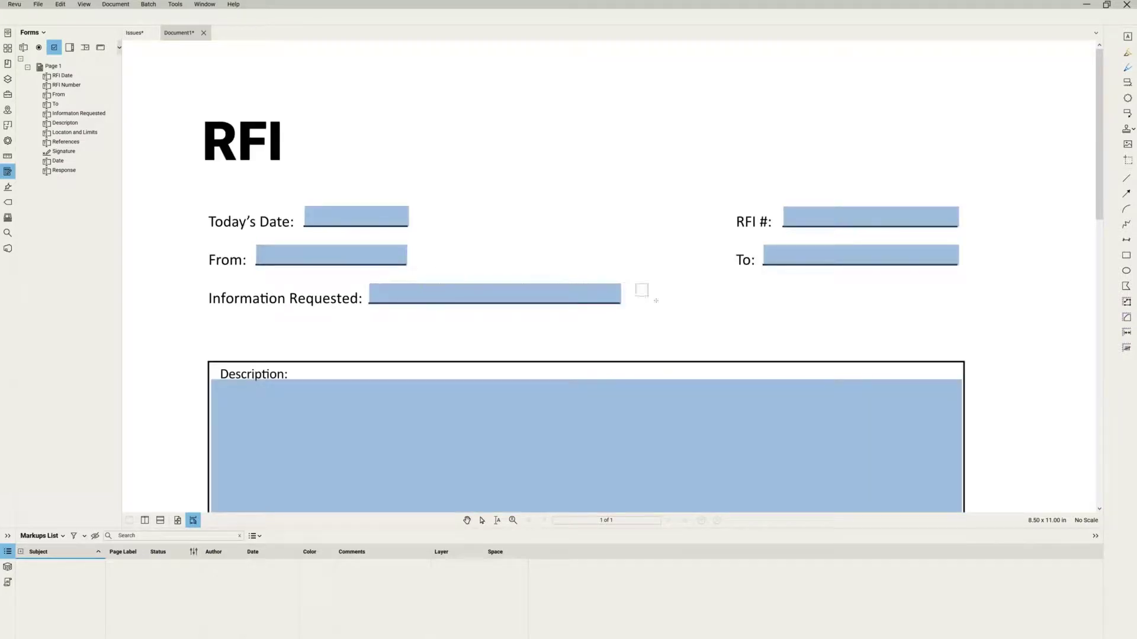
left_click_drag(635, 283, 660, 303)
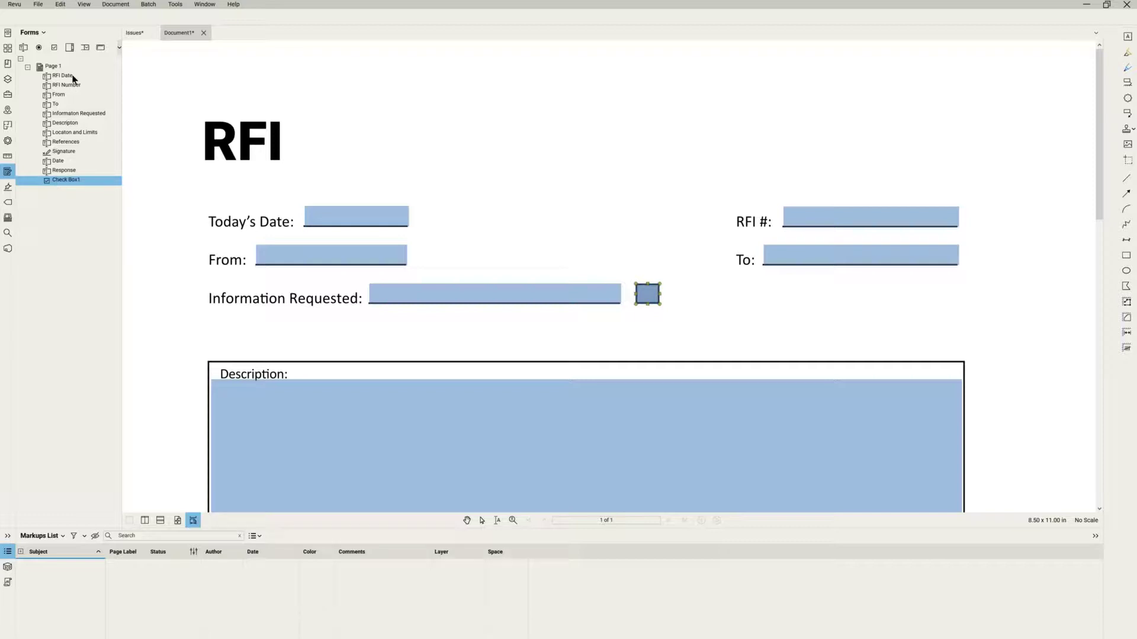
Rename the Check Box1 field to 'Completed'.
right_click(59, 180)
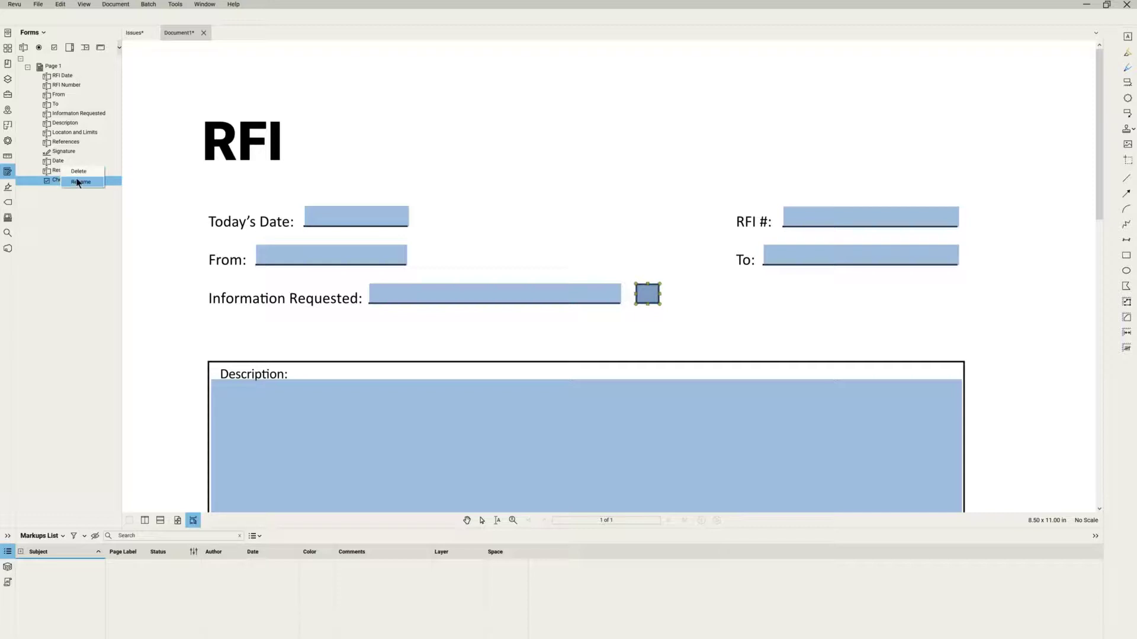
left_click(78, 182)
type("Completed")
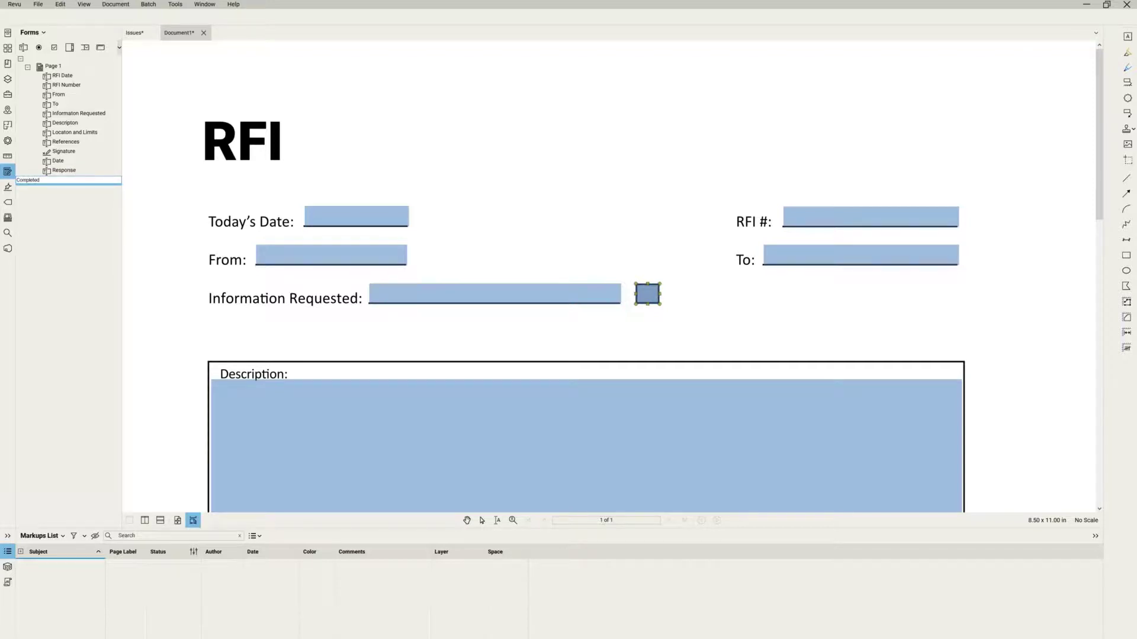
key("Return")
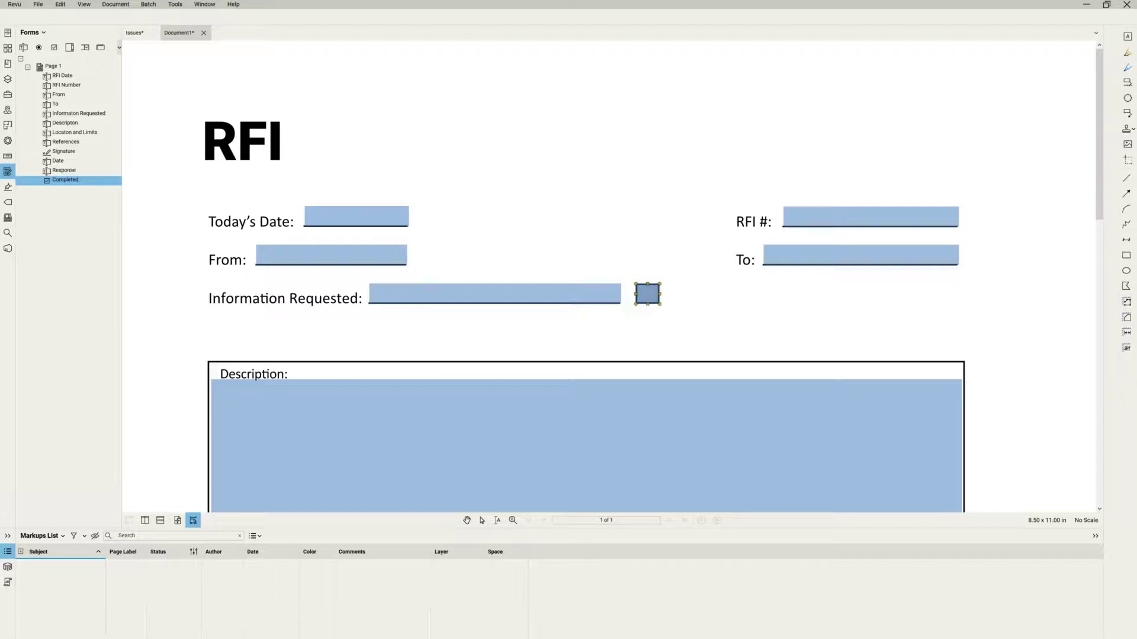
Give the Completed field the tooltip 'Answered?' in its properties.
left_click(7, 142)
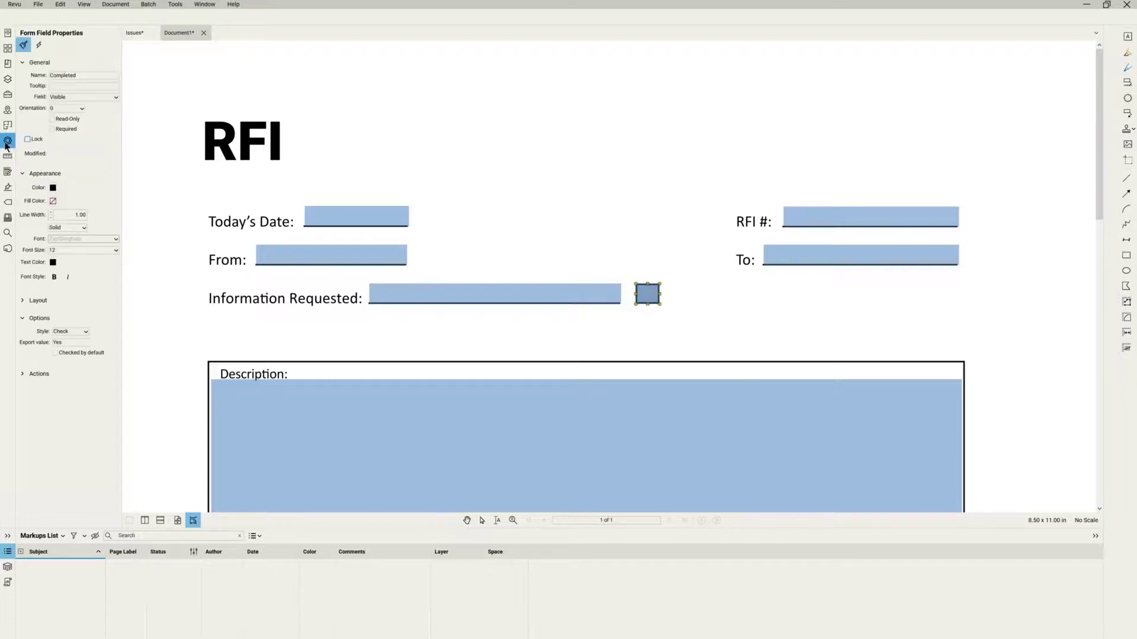
left_click(61, 88)
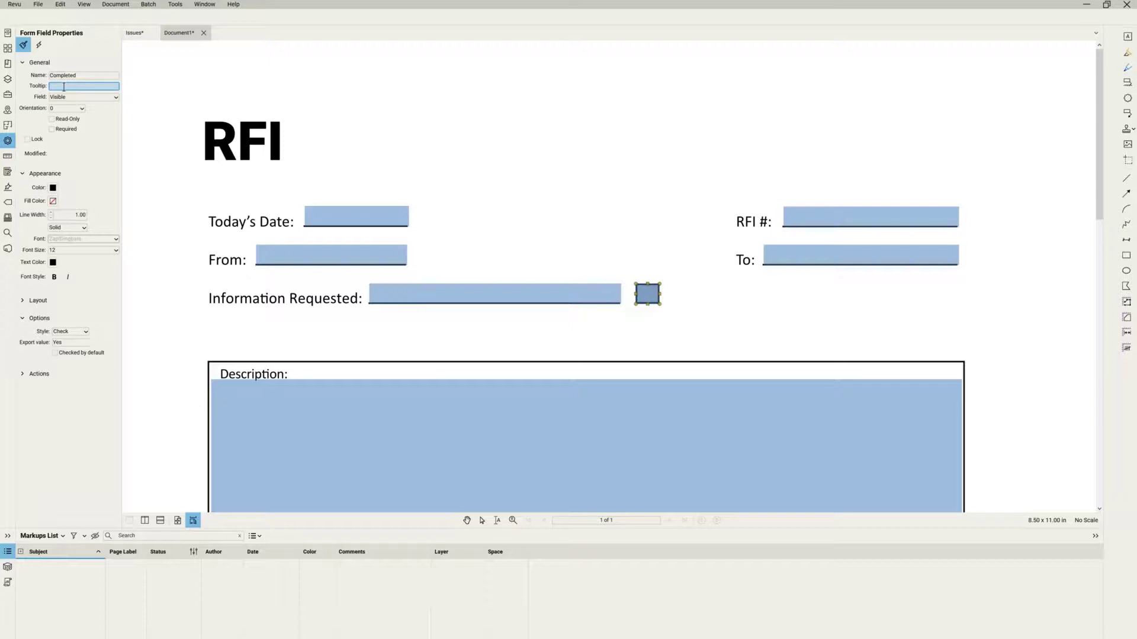
type("Answered?")
left_click_drag(449, 203, 436, 215)
Exit form editing and Tab through From, Description and Location & Limits to check field order.
key("Escape")
key("Escape")
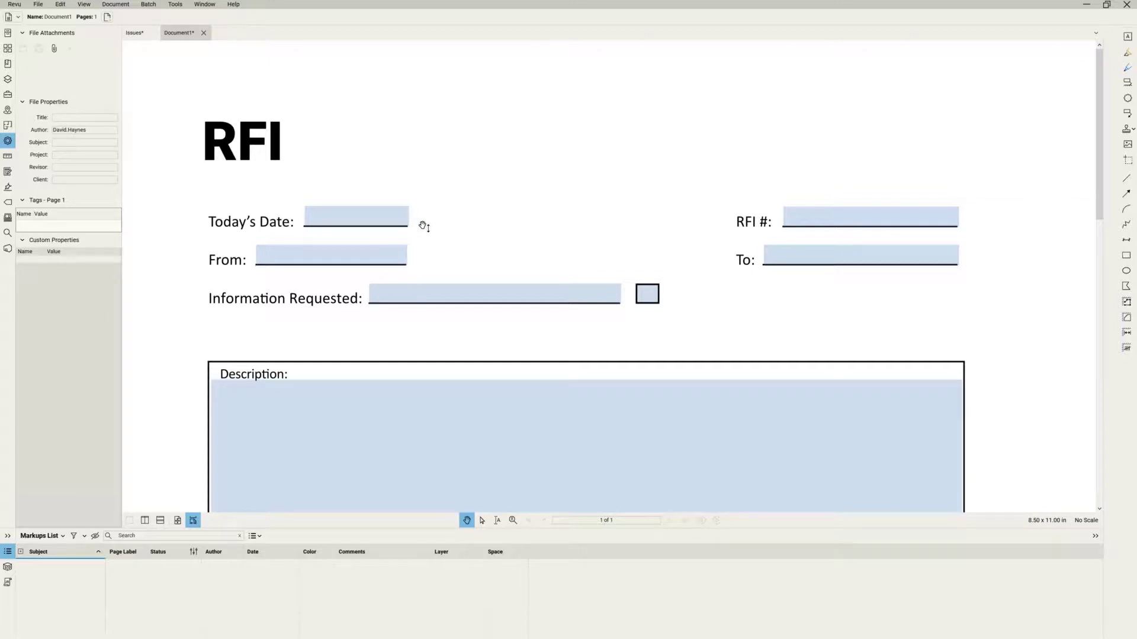
key("Tab")
key("Tab")
key("Tab")
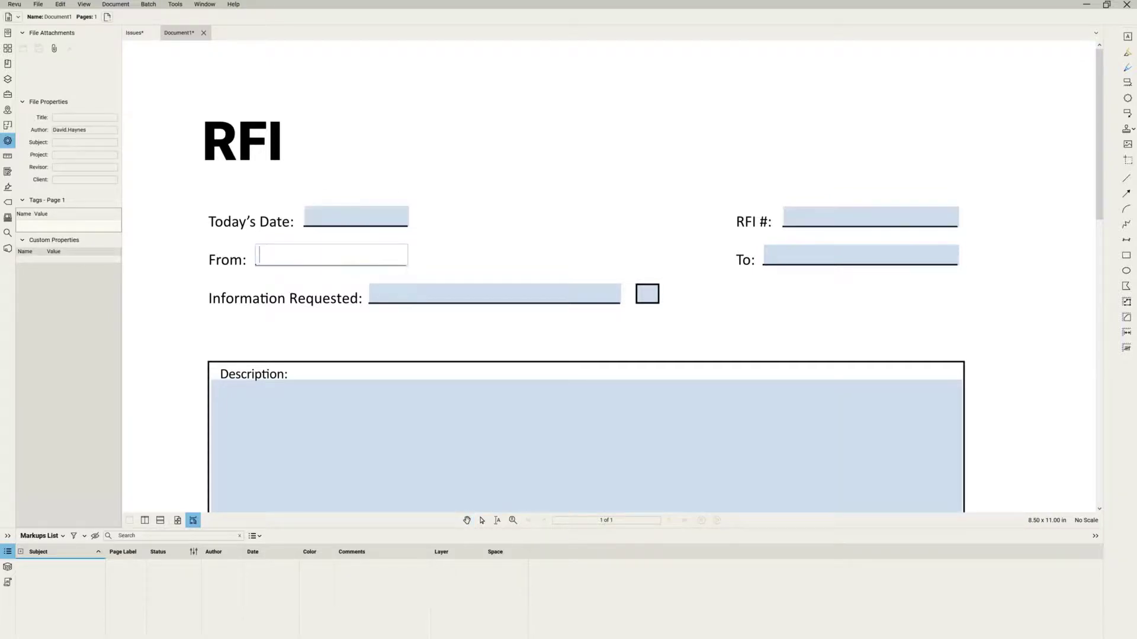
key("Tab")
key("Tab")
key("Tab")
key("Tab")
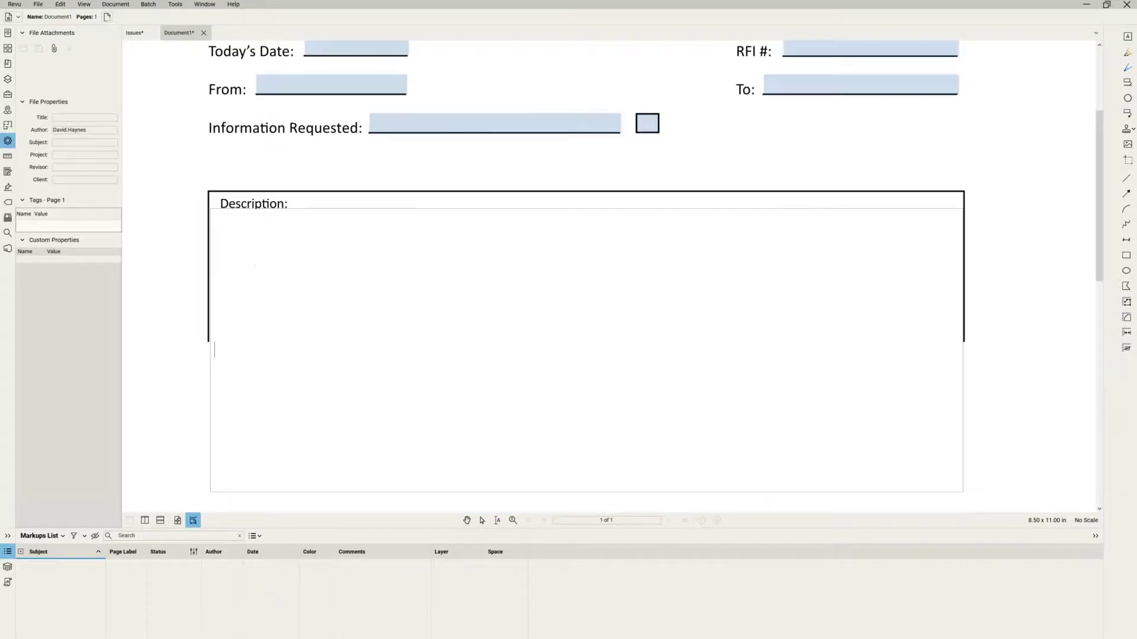
key("Tab")
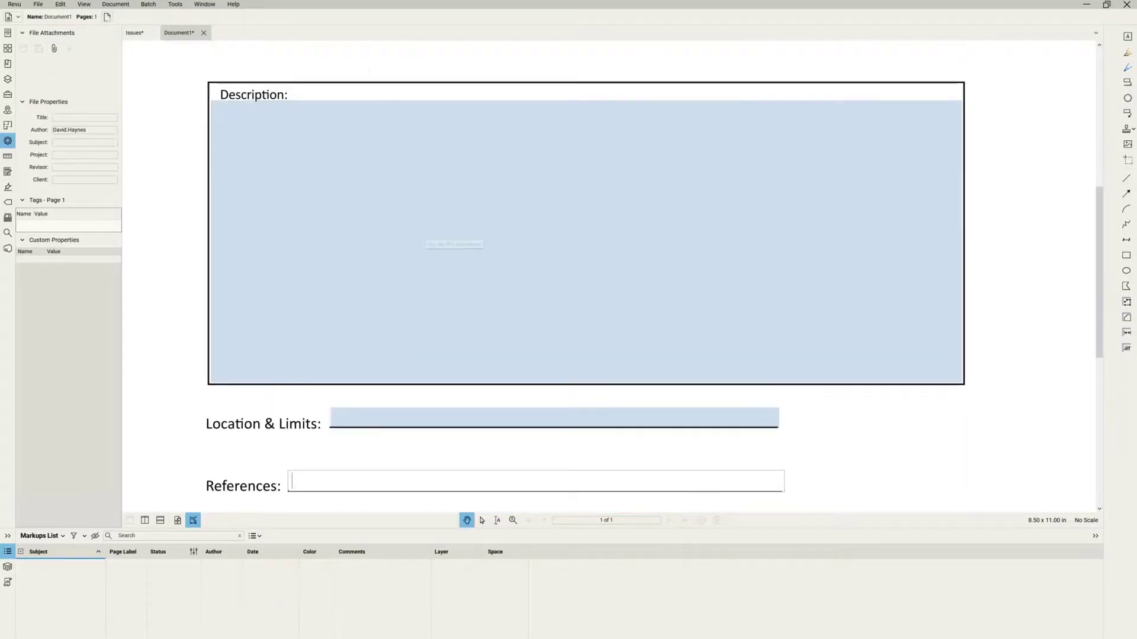
scroll(418, 234, "down", 2)
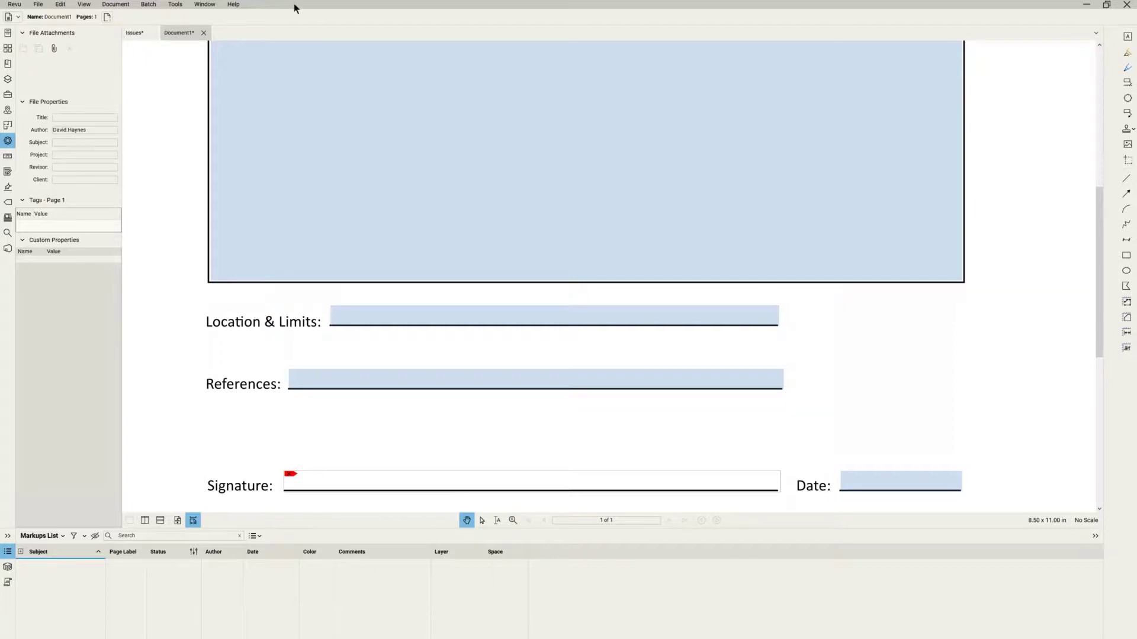
Save the form to the Desktop as RFI-001 using Save As.
left_click(37, 6)
mouse_move(53, 68)
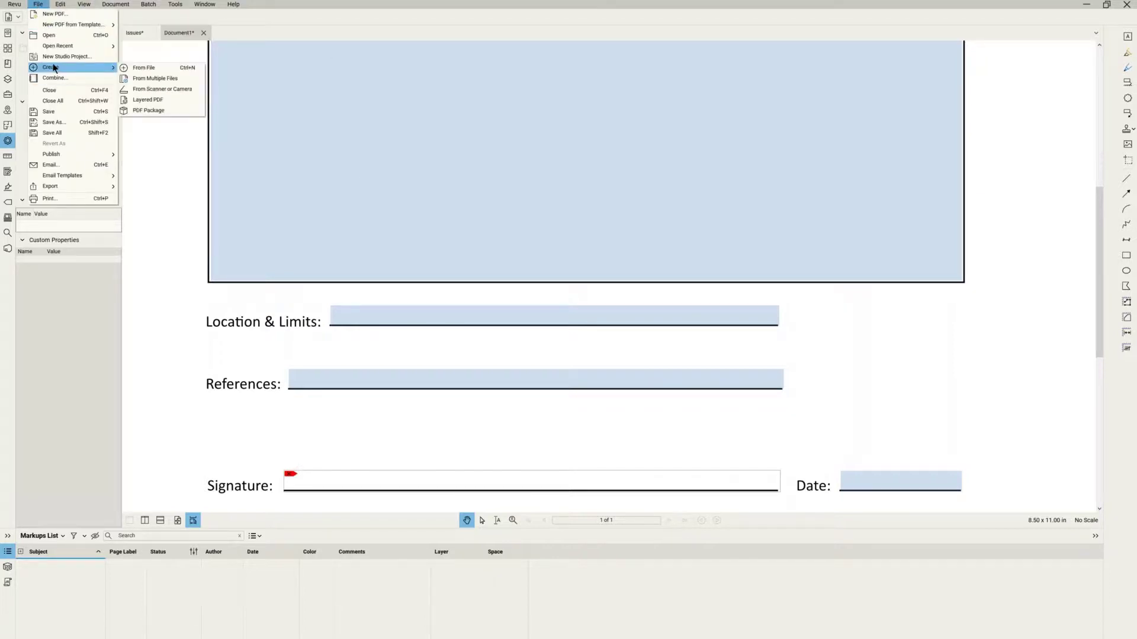
left_click(69, 126)
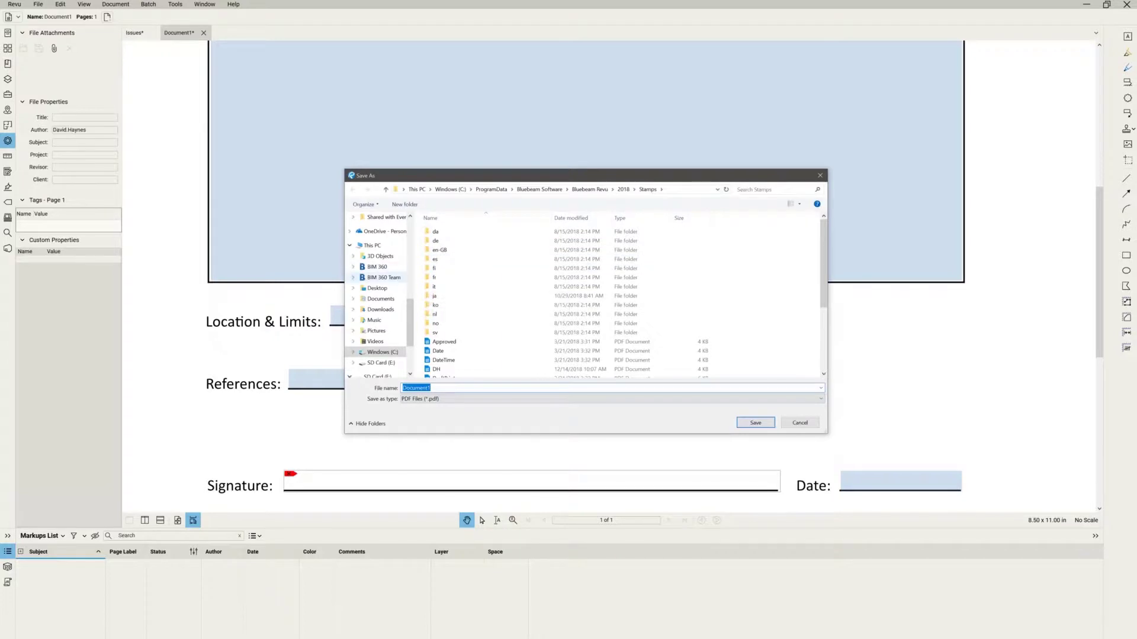
left_click(384, 292)
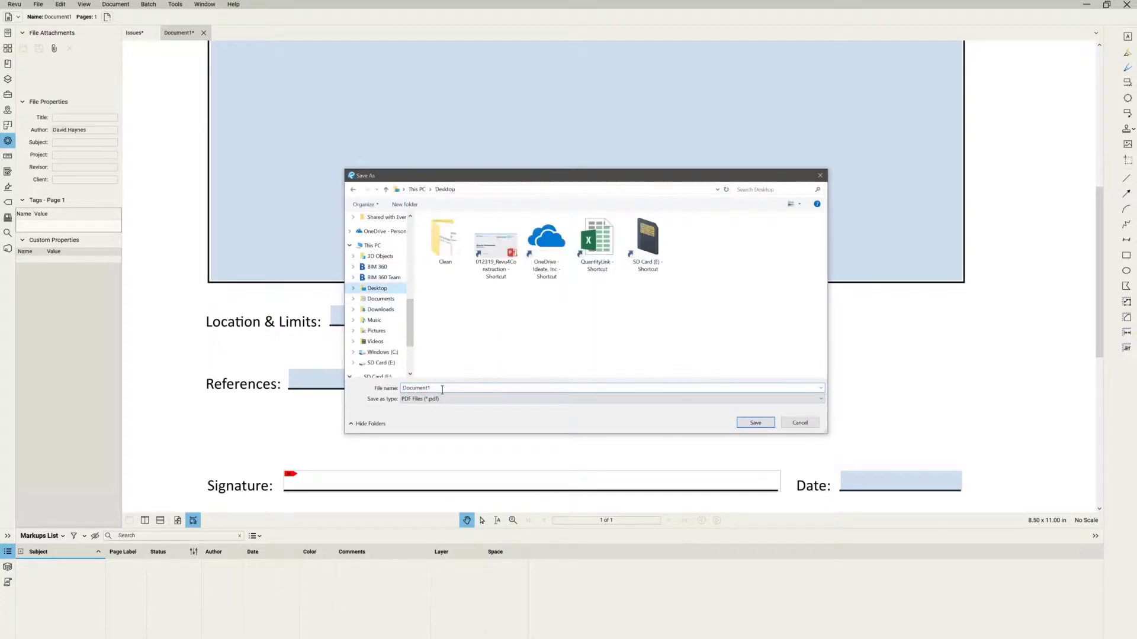
type("RFI-001")
key("Return")
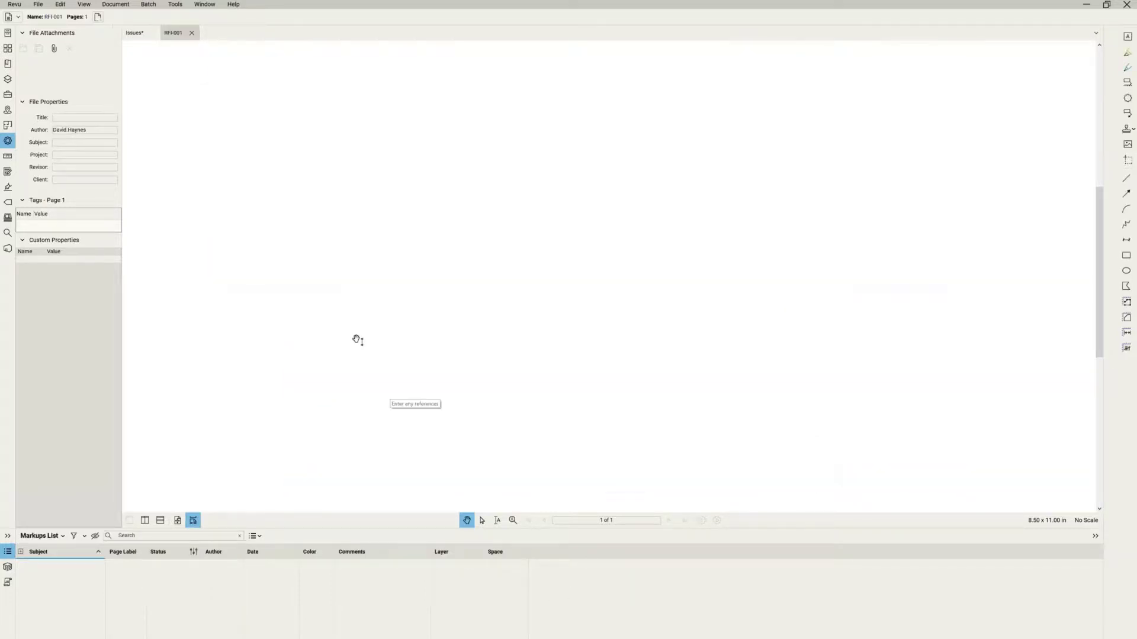
Enter 01/23/19 as Today's Date and 001 as the RFI #, then Tab past the remaining fields.
scroll(388, 210, "up", 2)
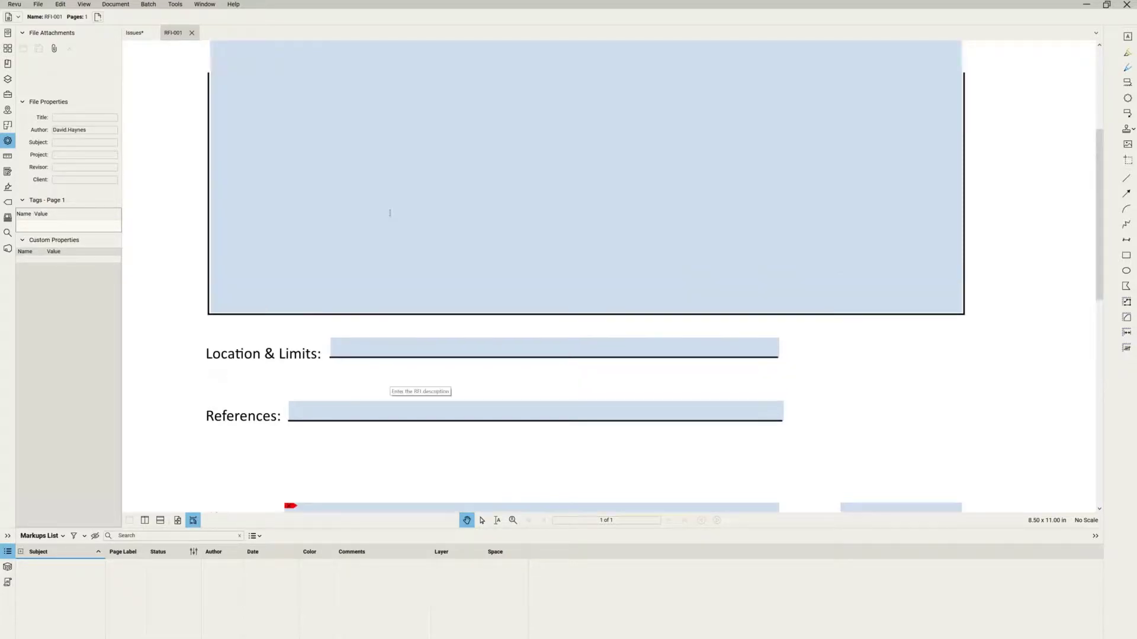
scroll(389, 213, "up", 4)
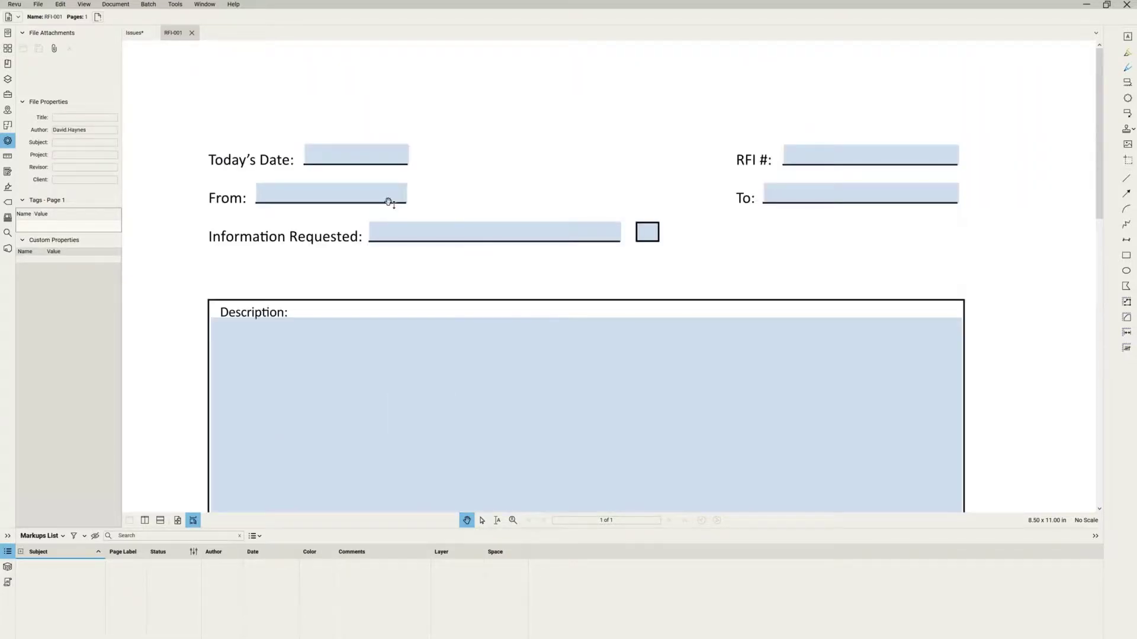
scroll(388, 202, "up", 1)
left_click(329, 216)
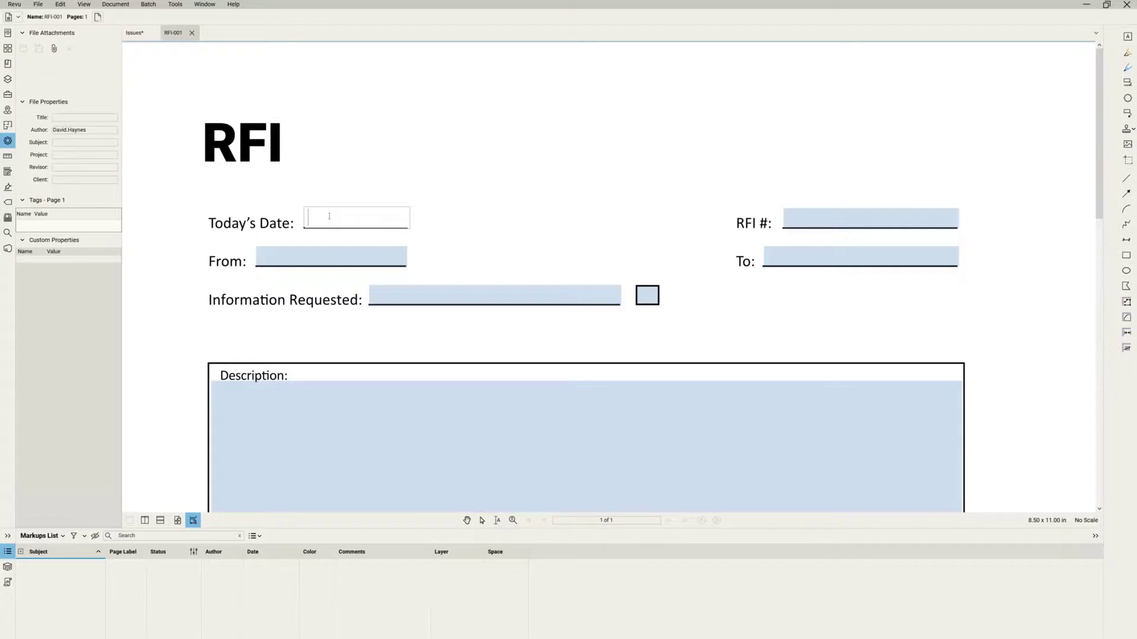
type("01/23/19")
key("Tab")
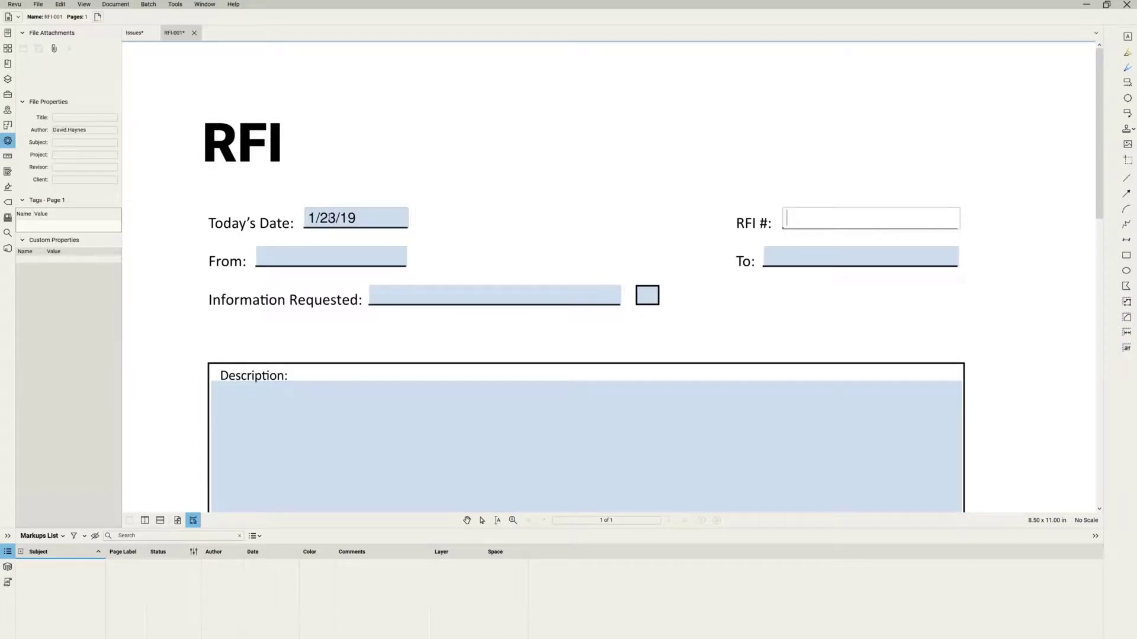
type("001")
key("Tab")
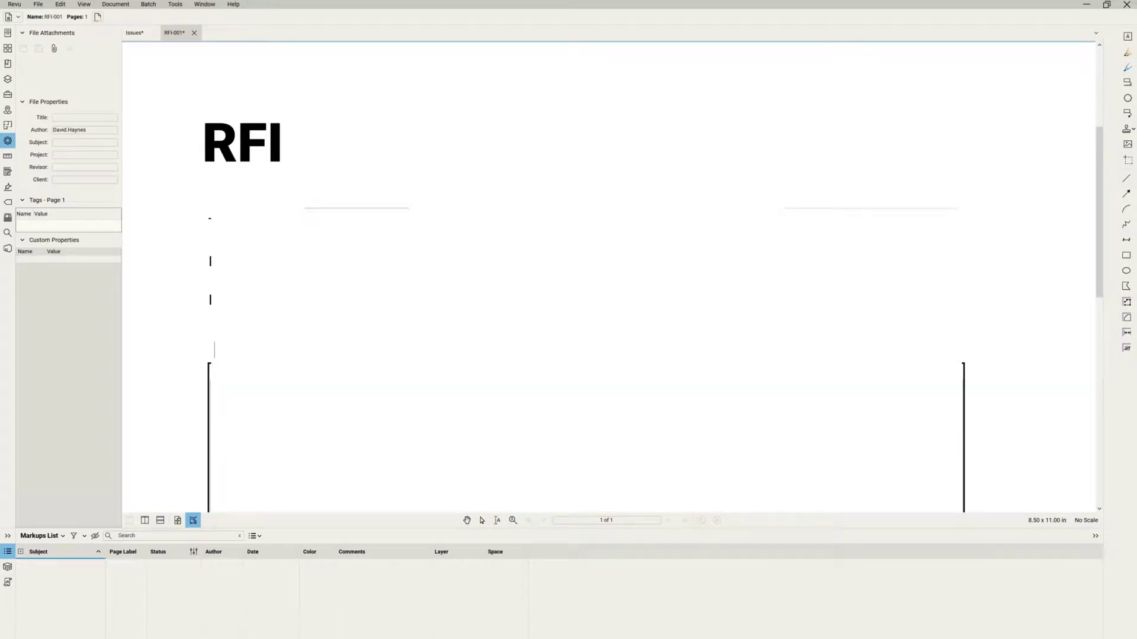
key("Tab")
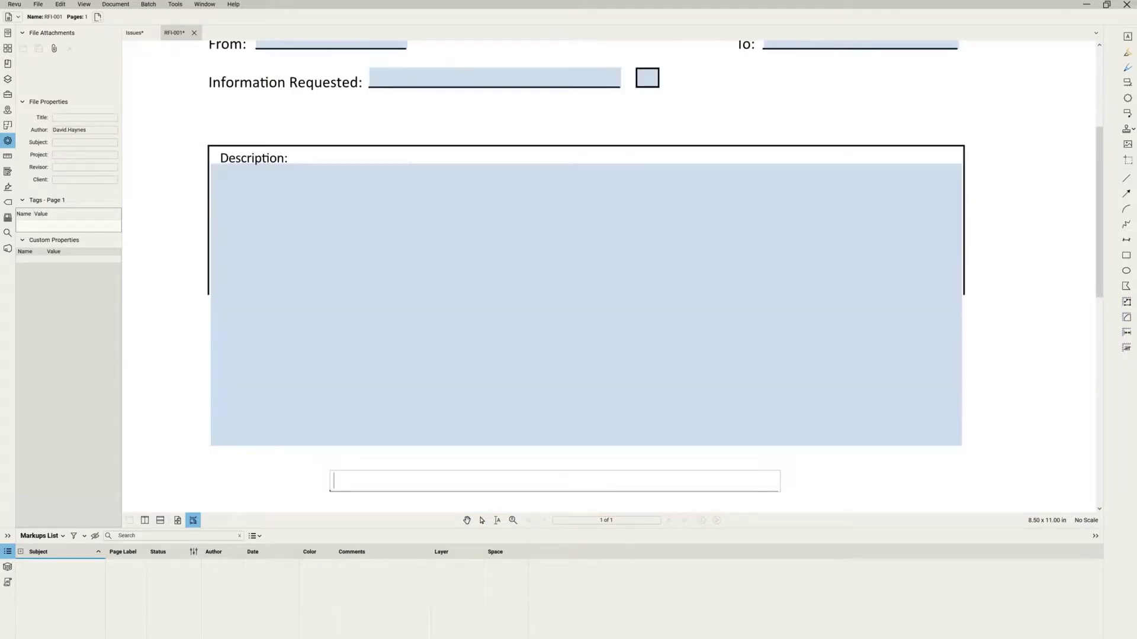
key("Escape")
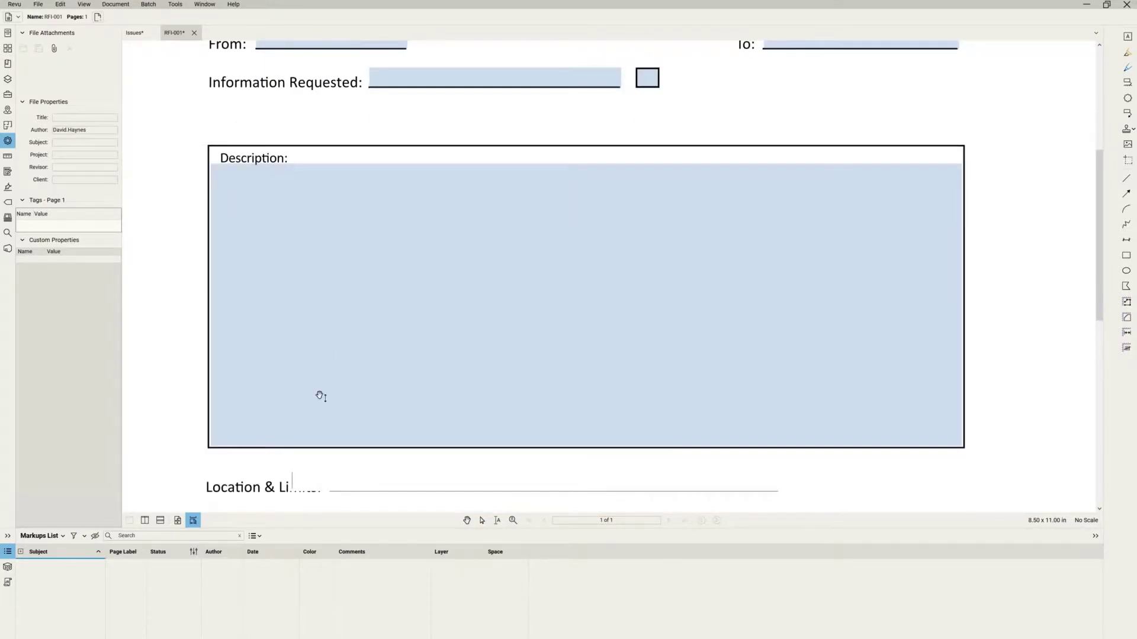
scroll(319, 395, "down", 1)
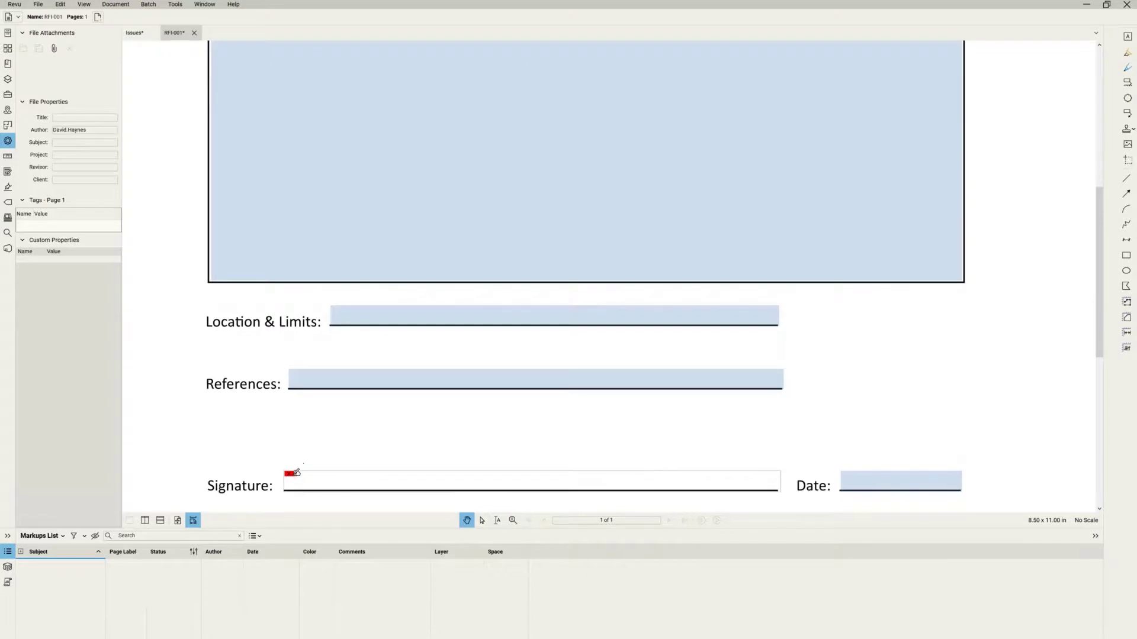
Start signing the Signature field and create a new digital ID file with the signer's organization and e-mail.
left_click(294, 471)
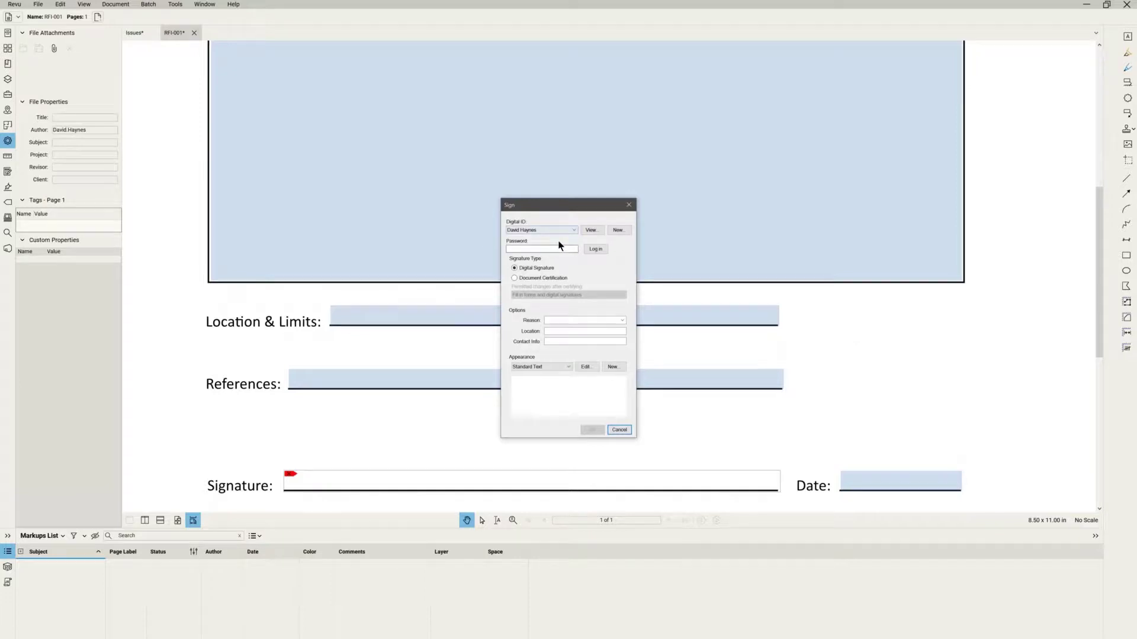
left_click(618, 231)
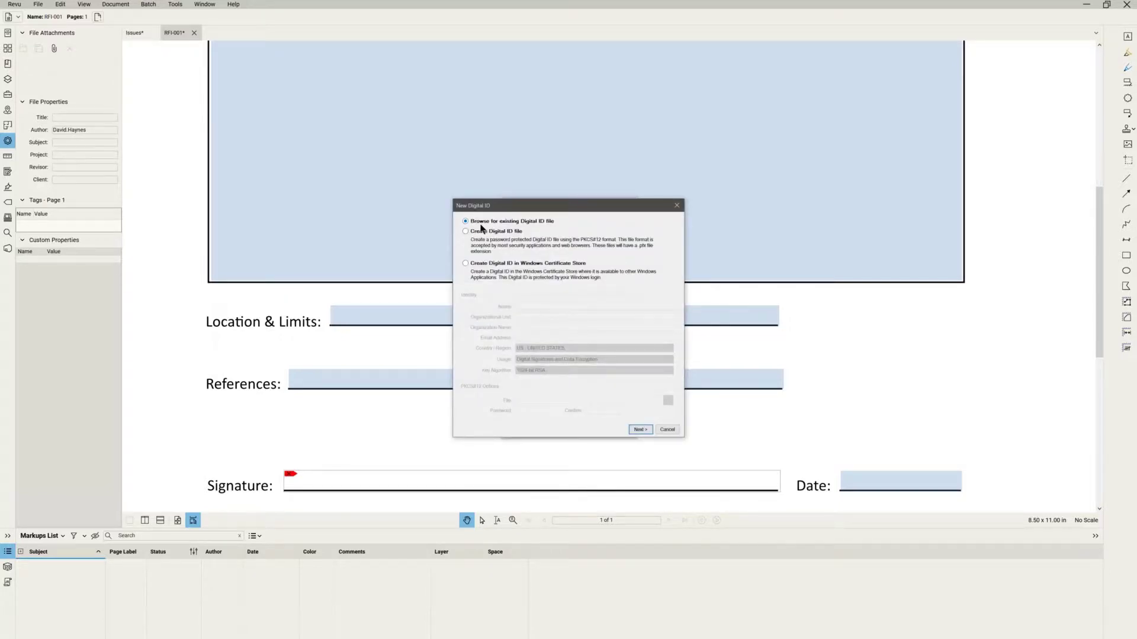
left_click(466, 232)
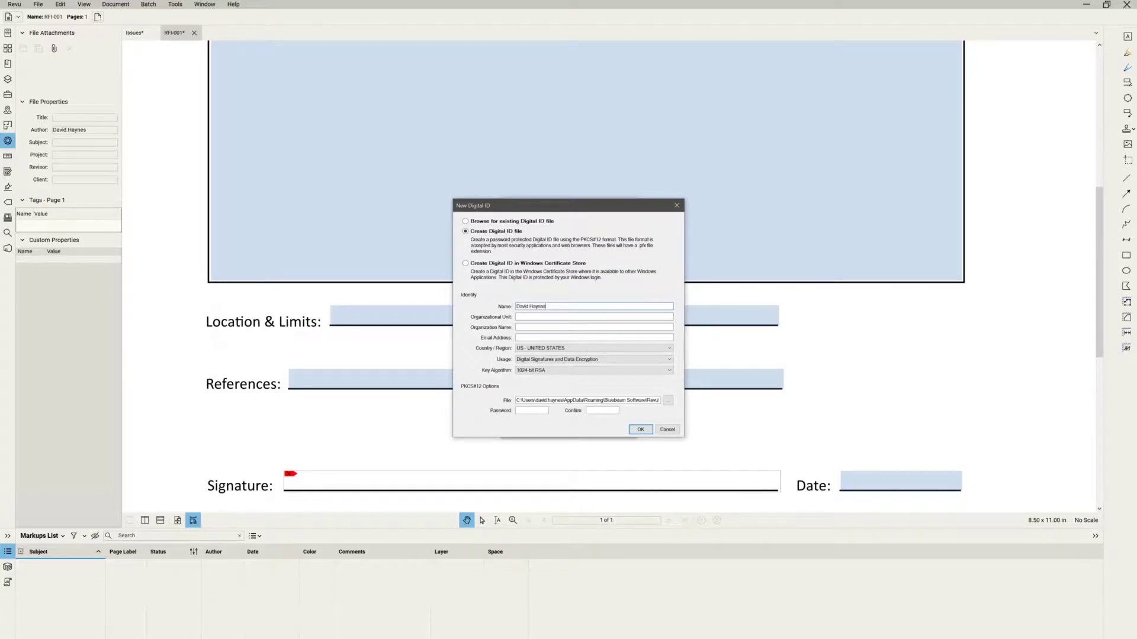
type("Ideate, Inc")
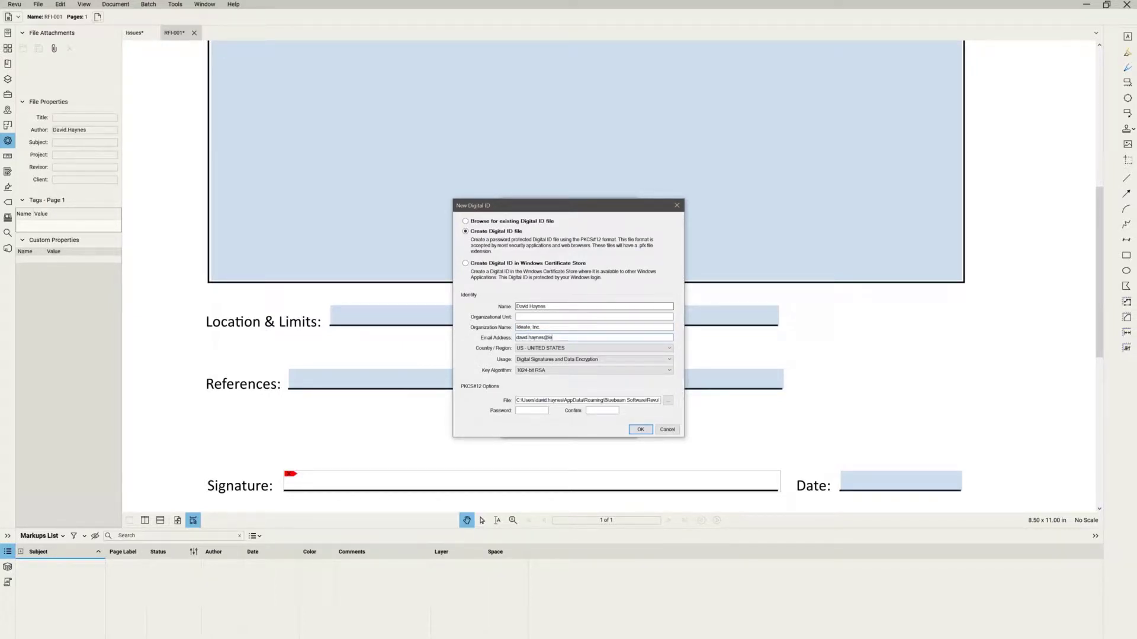
left_click(641, 431)
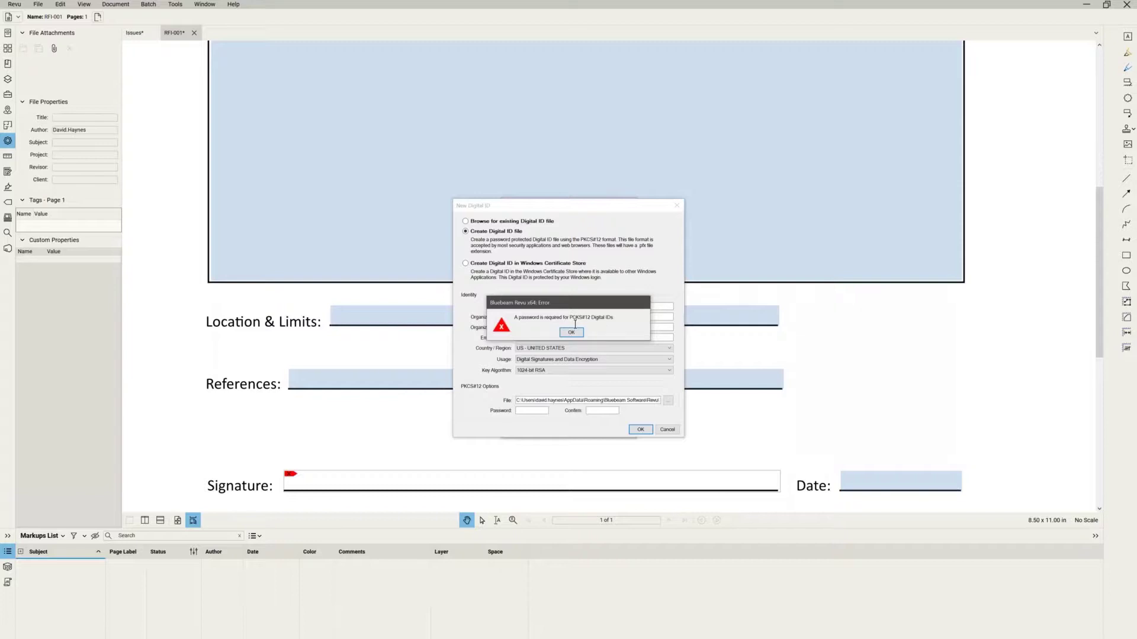
Dismiss the missing-password warning and protect the digital ID with a password.
left_click(572, 332)
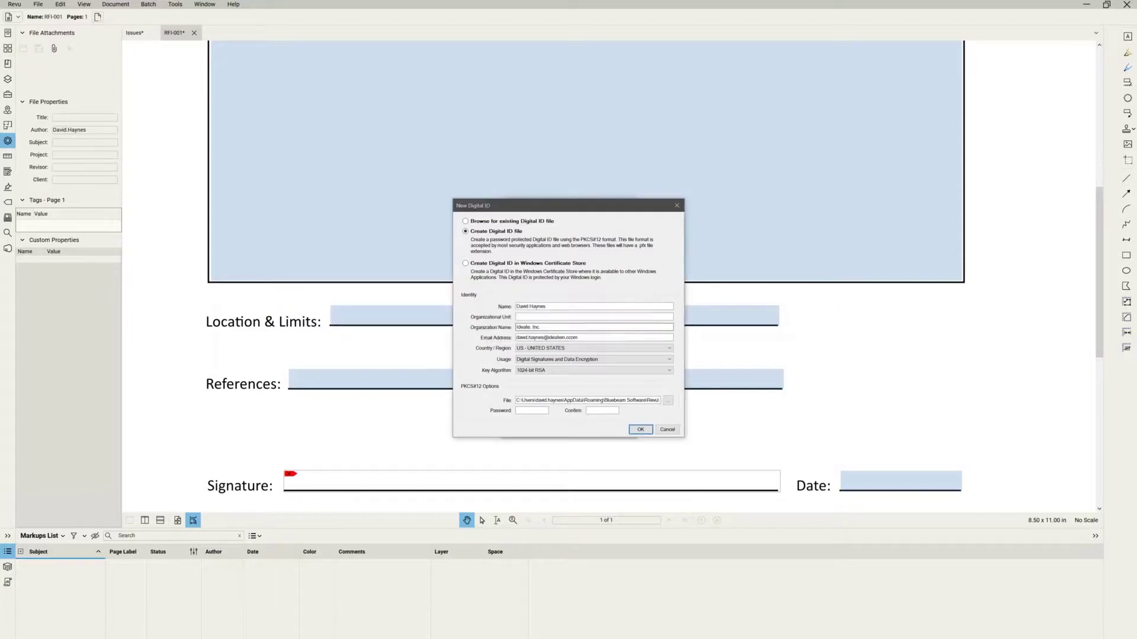
left_click(537, 411)
type("*******")
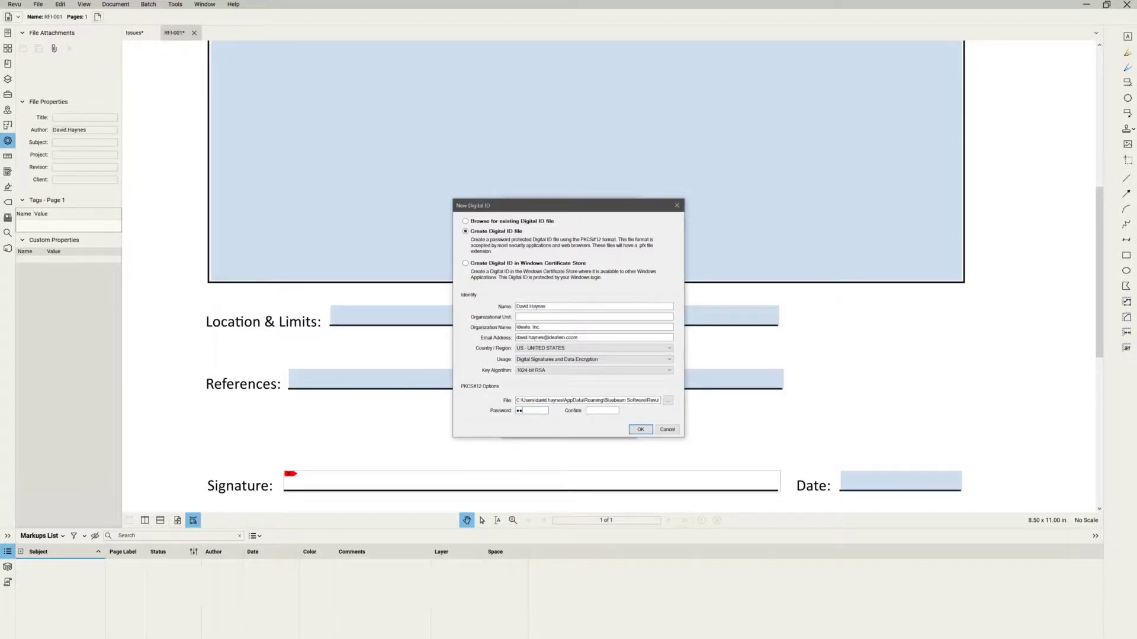
type("********")
left_click(641, 430)
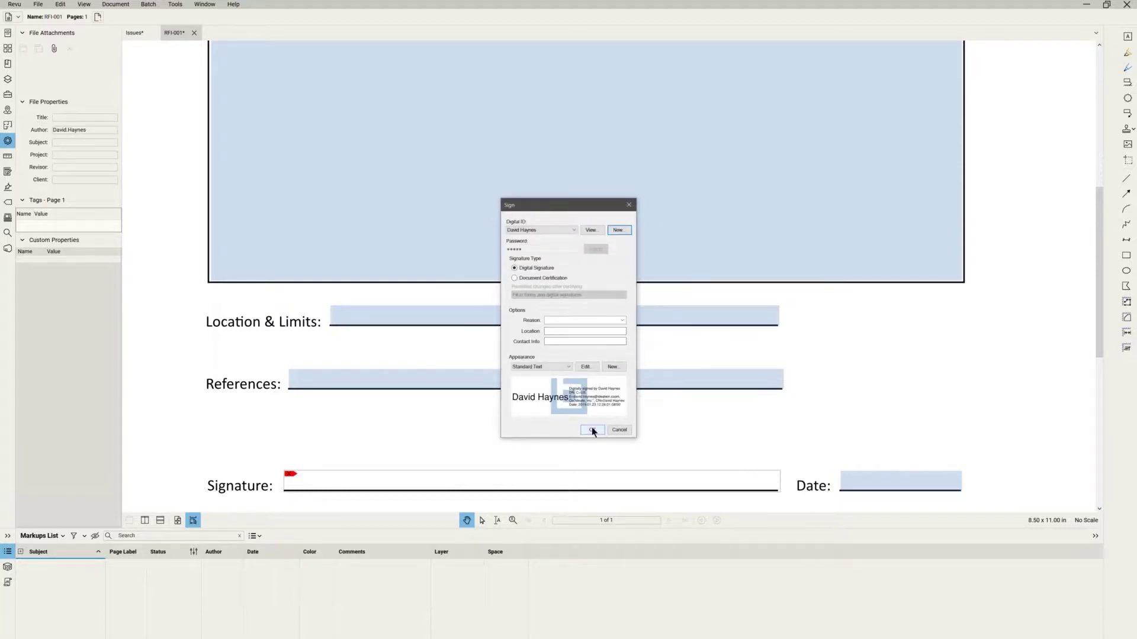
Sign with the new digital ID and overwrite RFI-001.pdf on the Desktop with the signed copy.
left_click(592, 430)
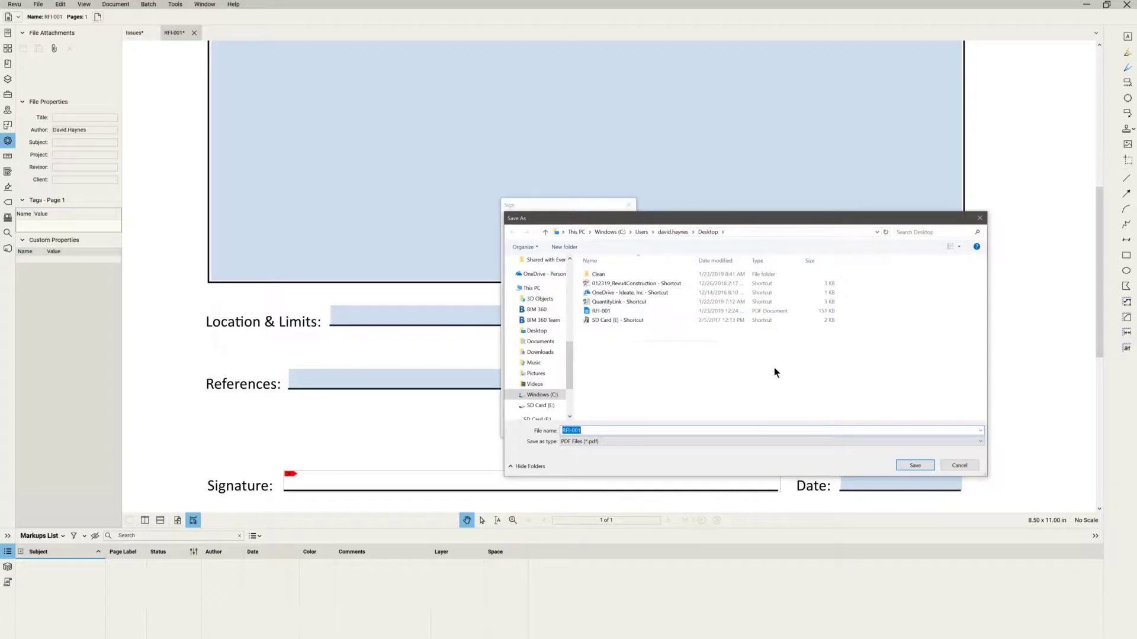
left_click(915, 465)
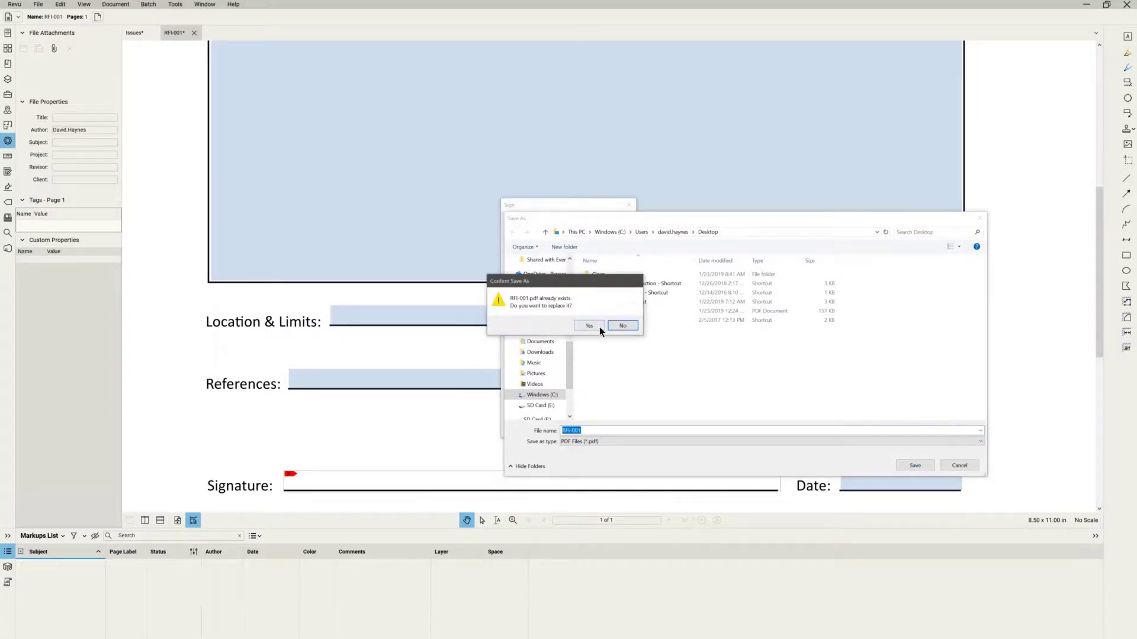
left_click(590, 326)
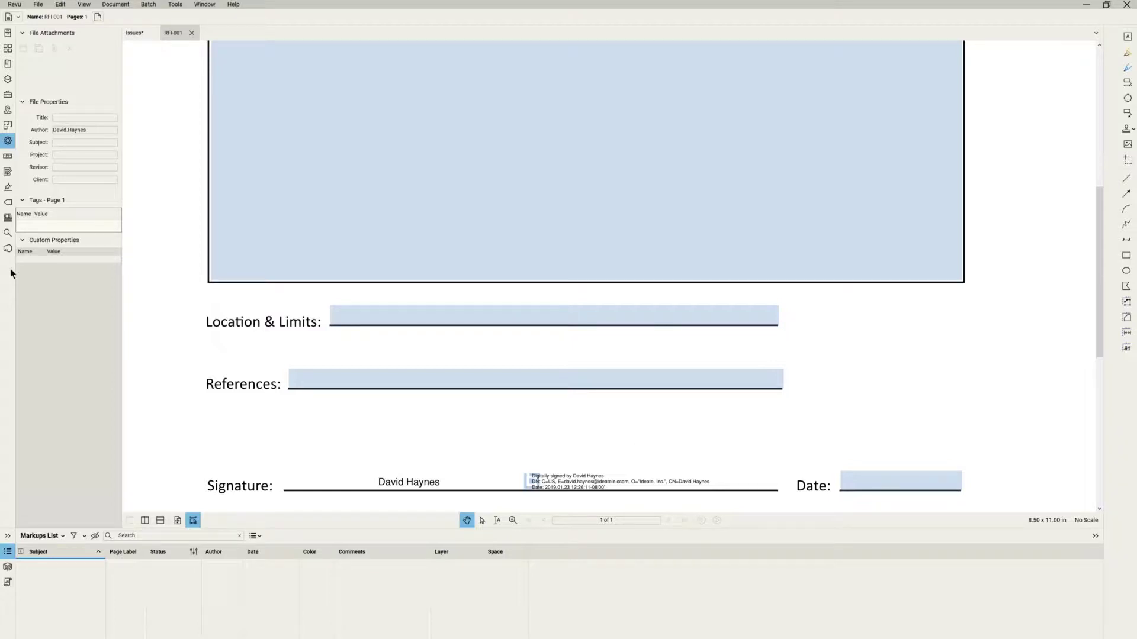
left_click(133, 32)
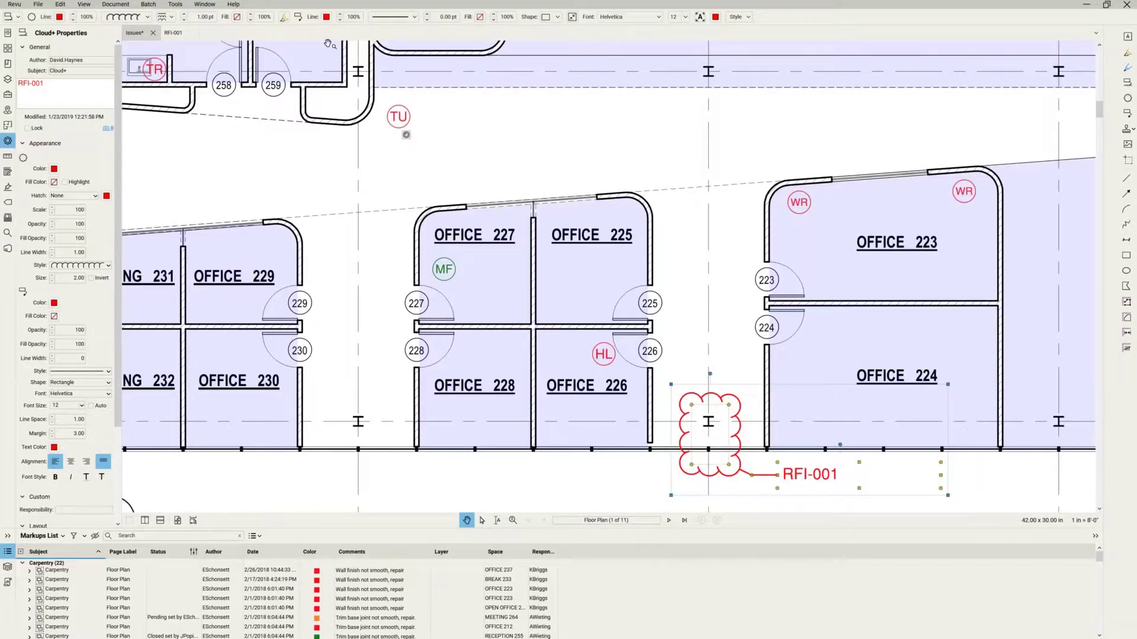
Draw a hyperlink area around the RFI-001 cloud on the Issues floor plan.
left_click(176, 5)
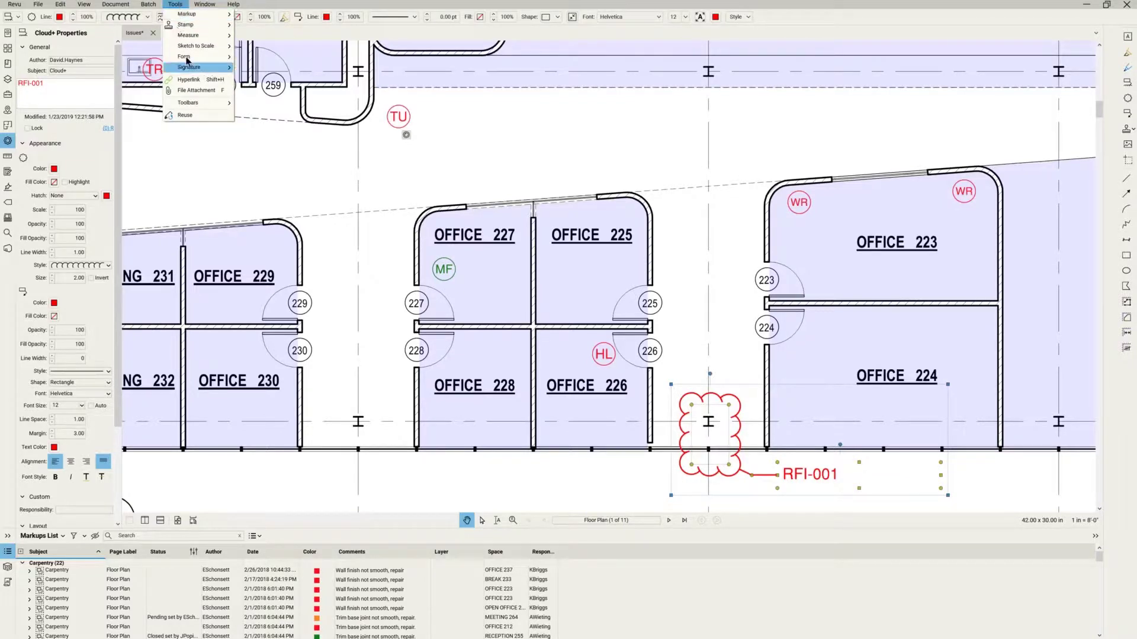
left_click(184, 79)
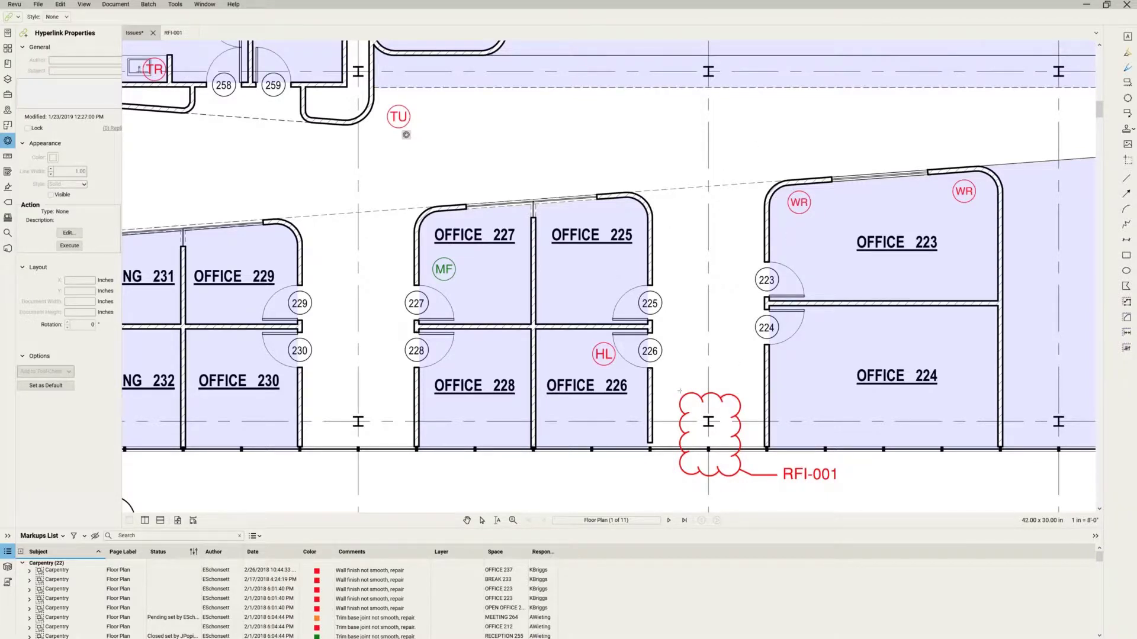
left_click_drag(679, 391, 742, 479)
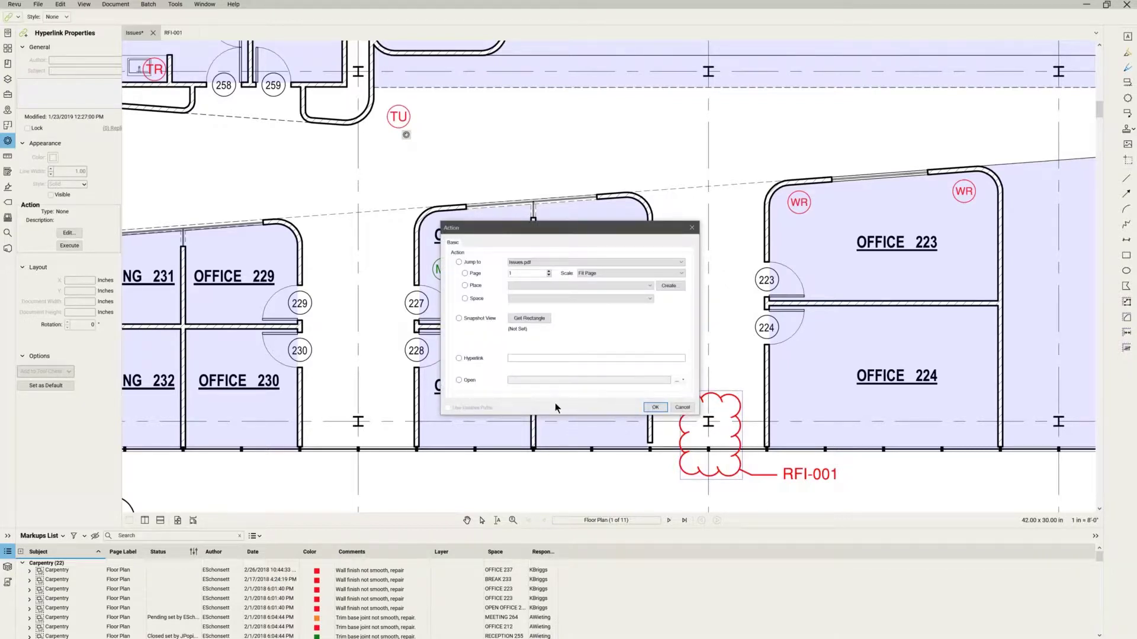
Link the RFI-001 cloud to page 1 of RFI-001.pdf, then follow the link to open the form.
left_click(464, 273)
left_click(600, 263)
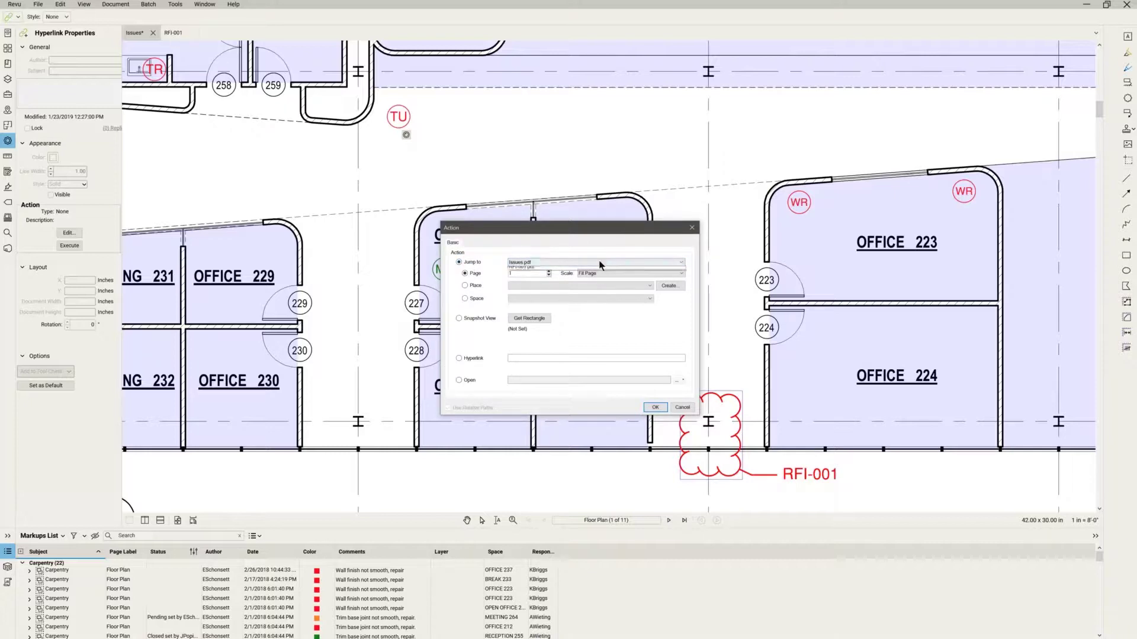
left_click(579, 279)
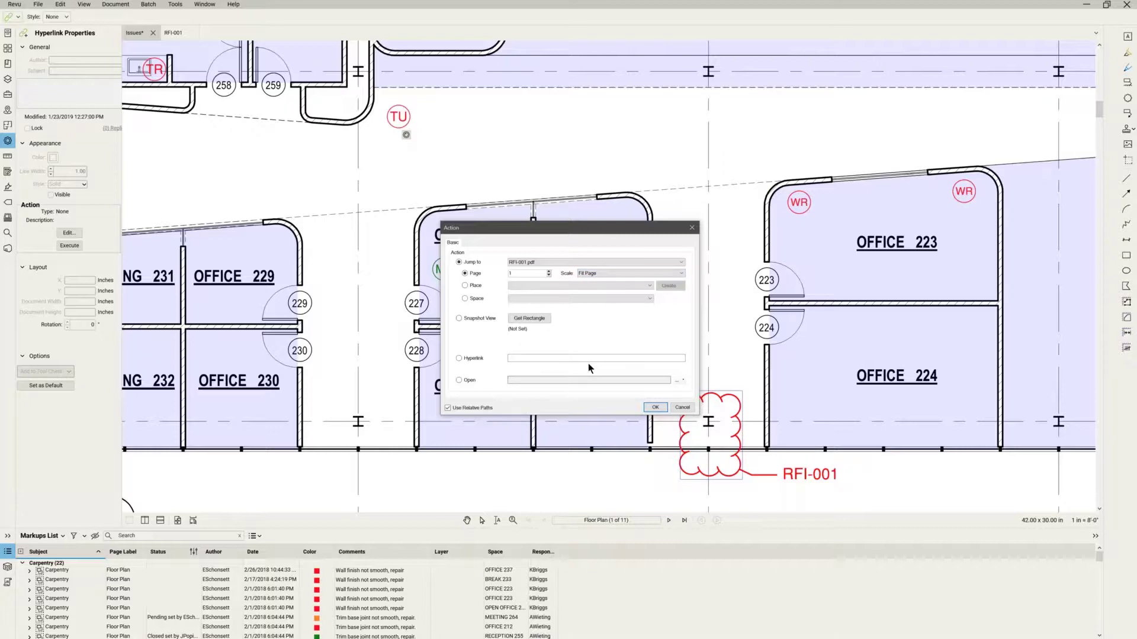
left_click(655, 409)
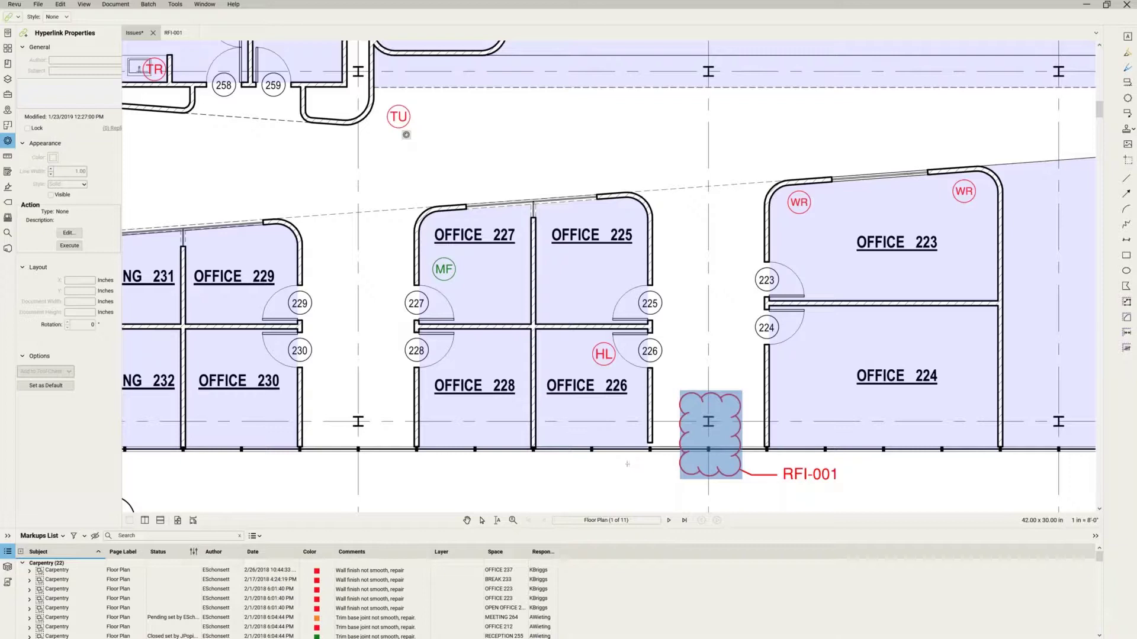
key("Escape")
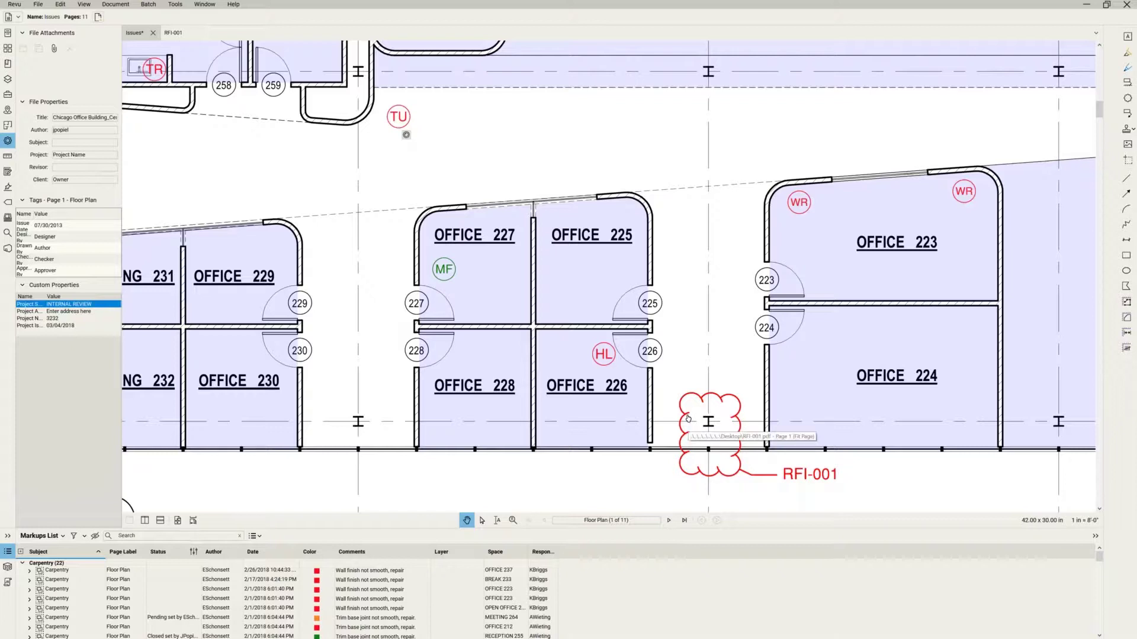
left_click(688, 419)
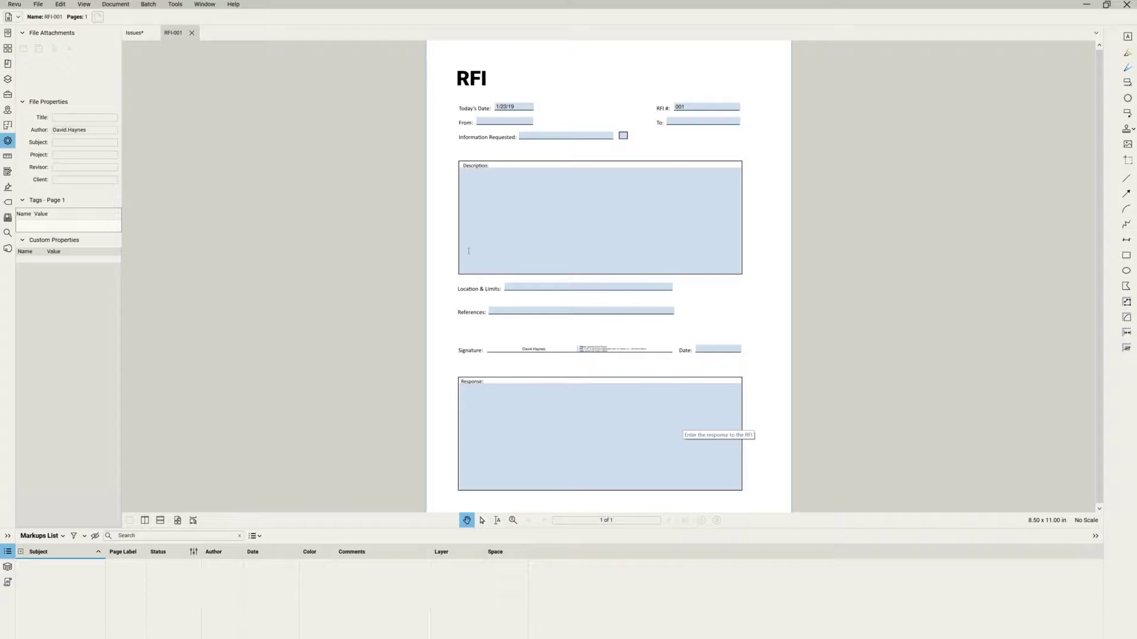
Create a new empty PDF package, Package1.pdf, from File > Create > PDF Package.
left_click(40, 6)
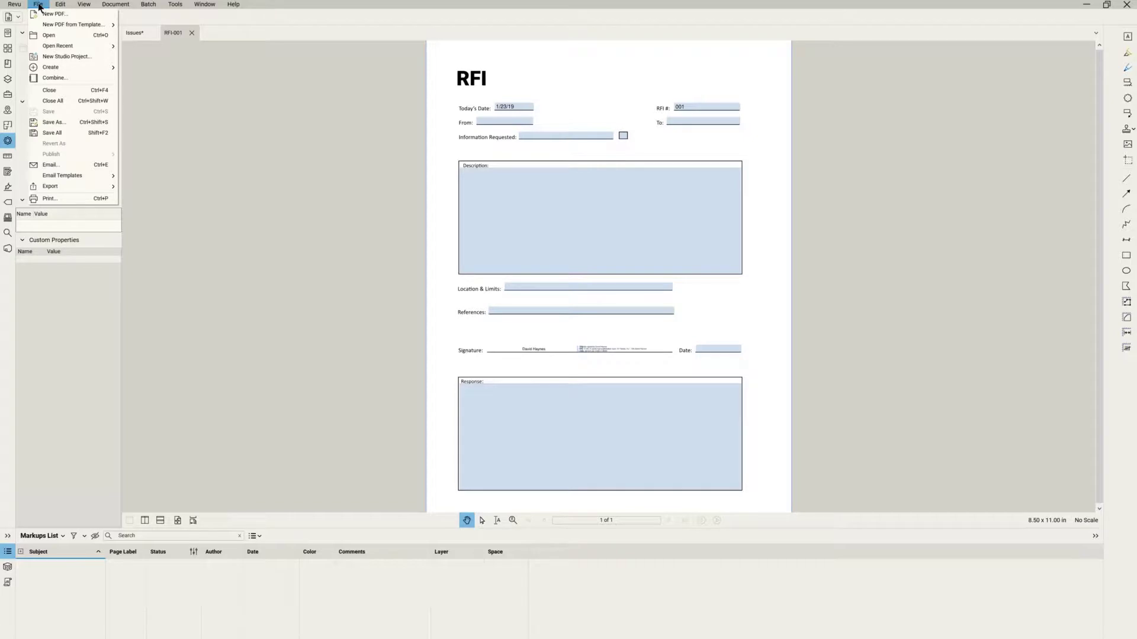
mouse_move(53, 68)
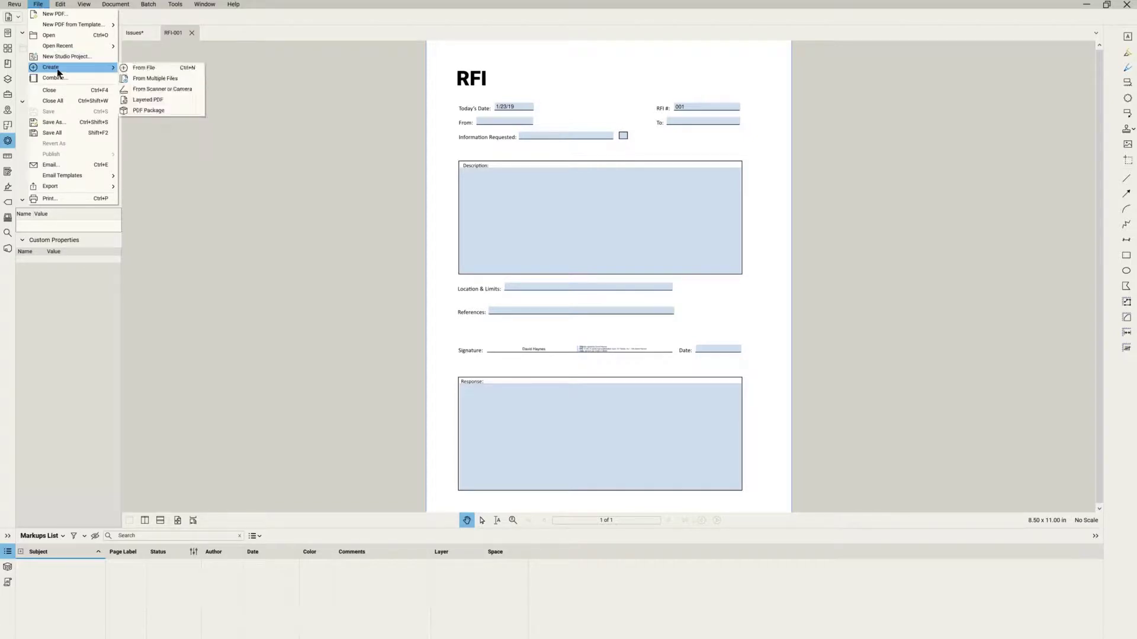
left_click(143, 111)
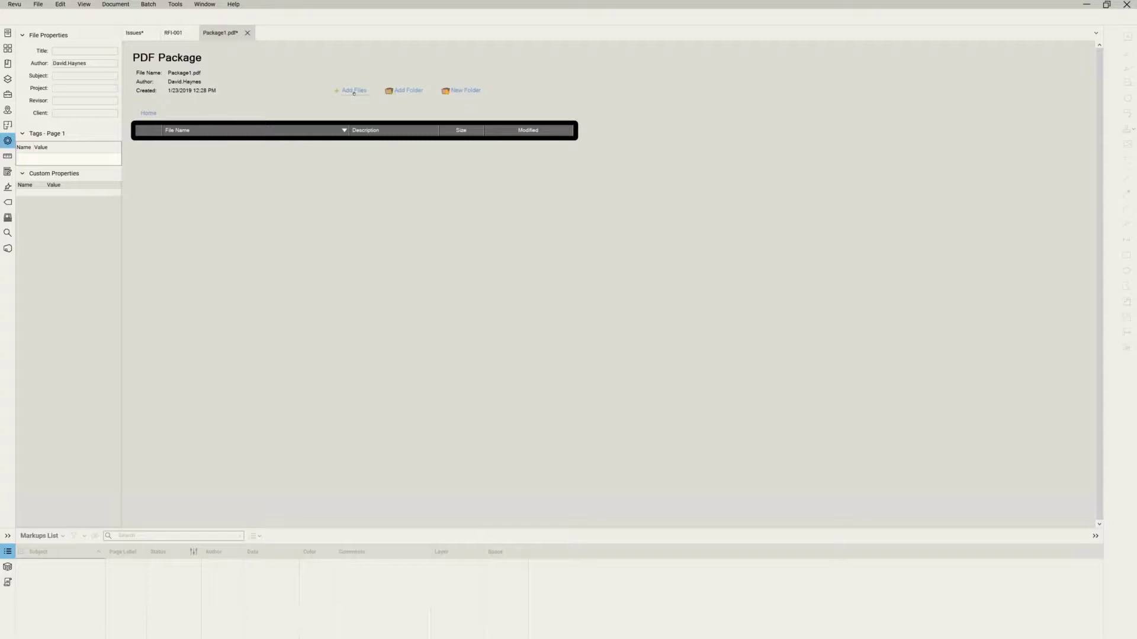
Add RFI-001.pdf from the Desktop to Package1.pdf and bring up the Add Files picker again.
left_click(354, 92)
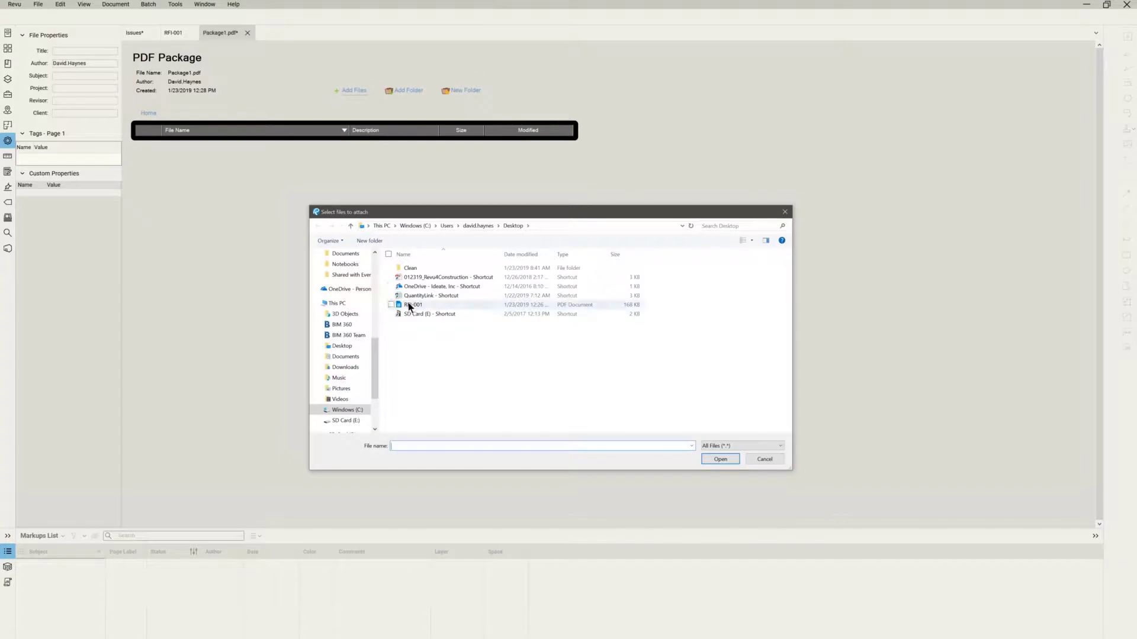
left_click(414, 305)
left_click(714, 461)
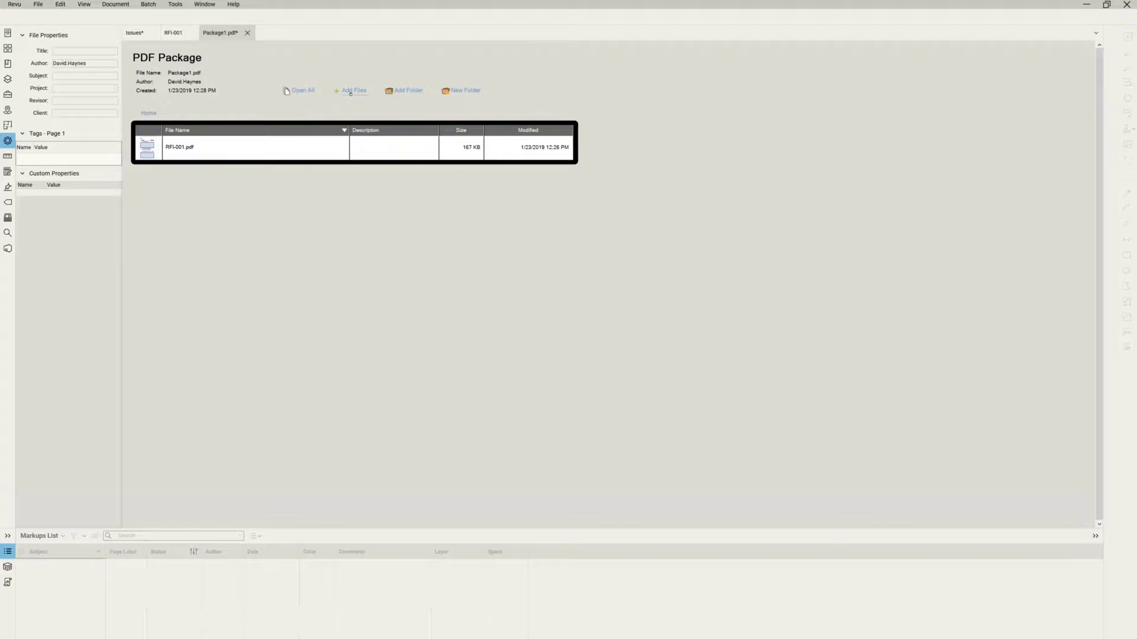
left_click(351, 92)
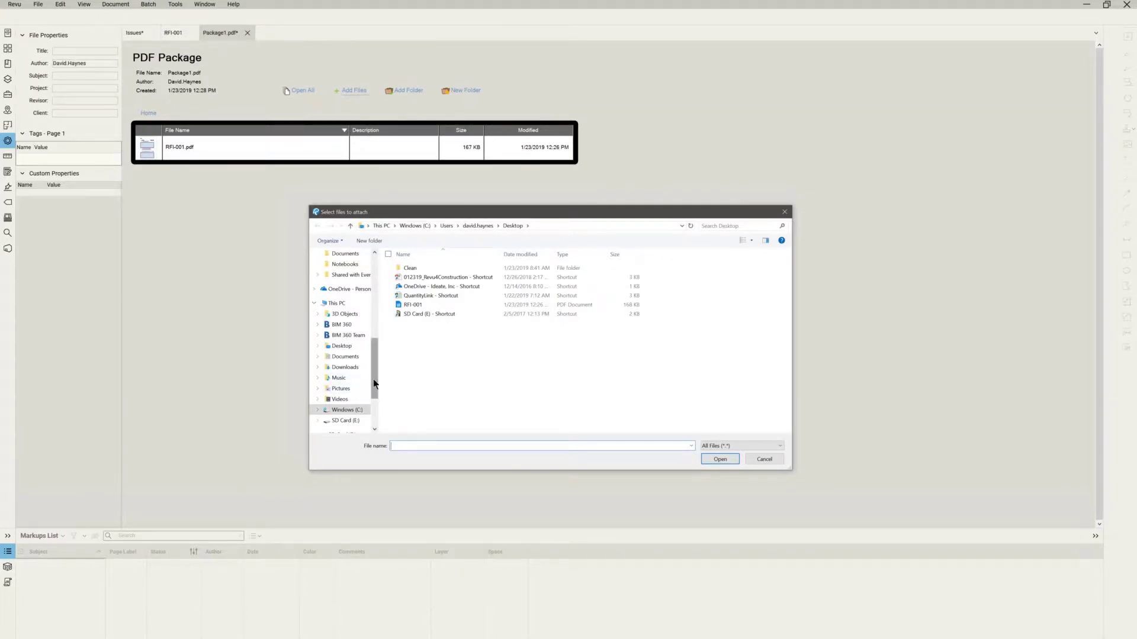
Browse the file picker to _Dataset 2018 > Plan_Set, cancel it, and switch to Add Folder.
left_click_drag(373, 378, 379, 406)
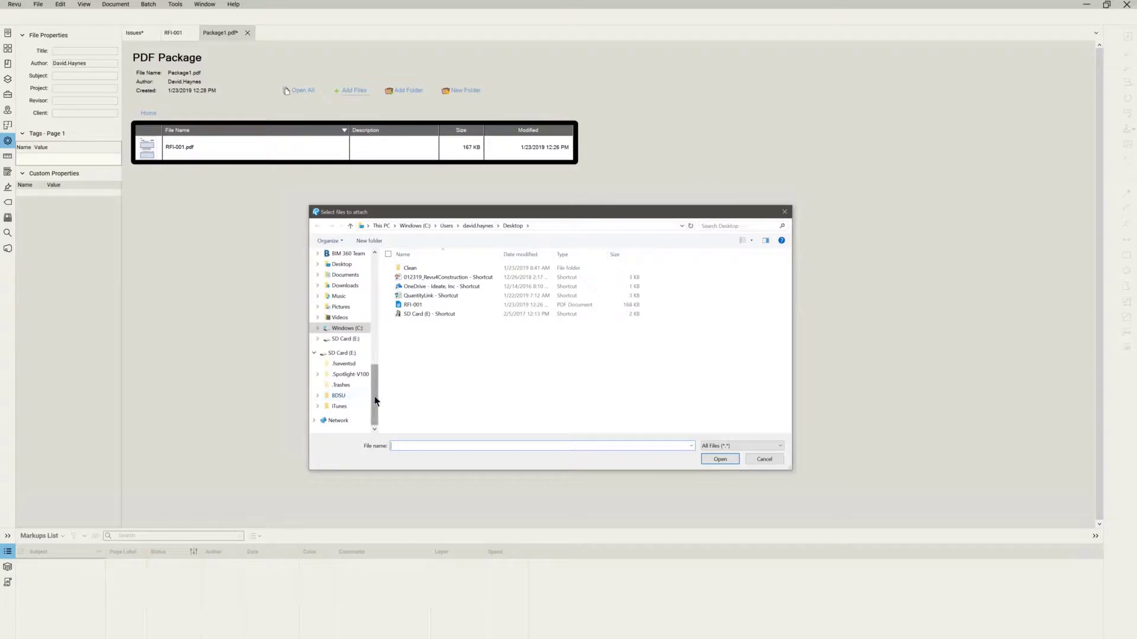
left_click_drag(374, 403, 379, 350)
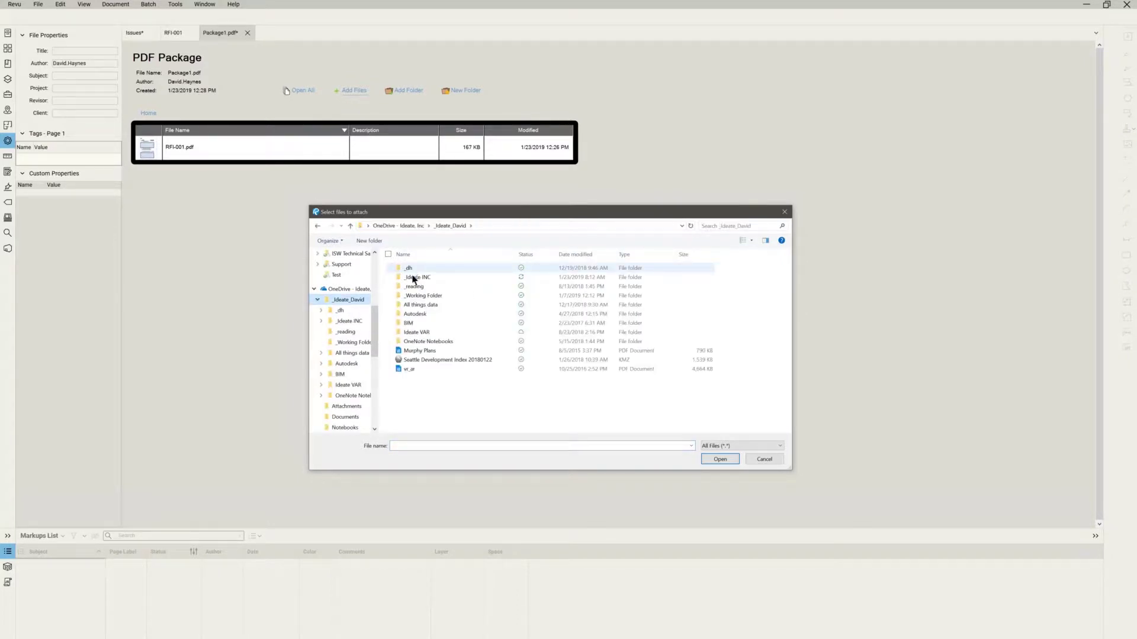
double_click(414, 277)
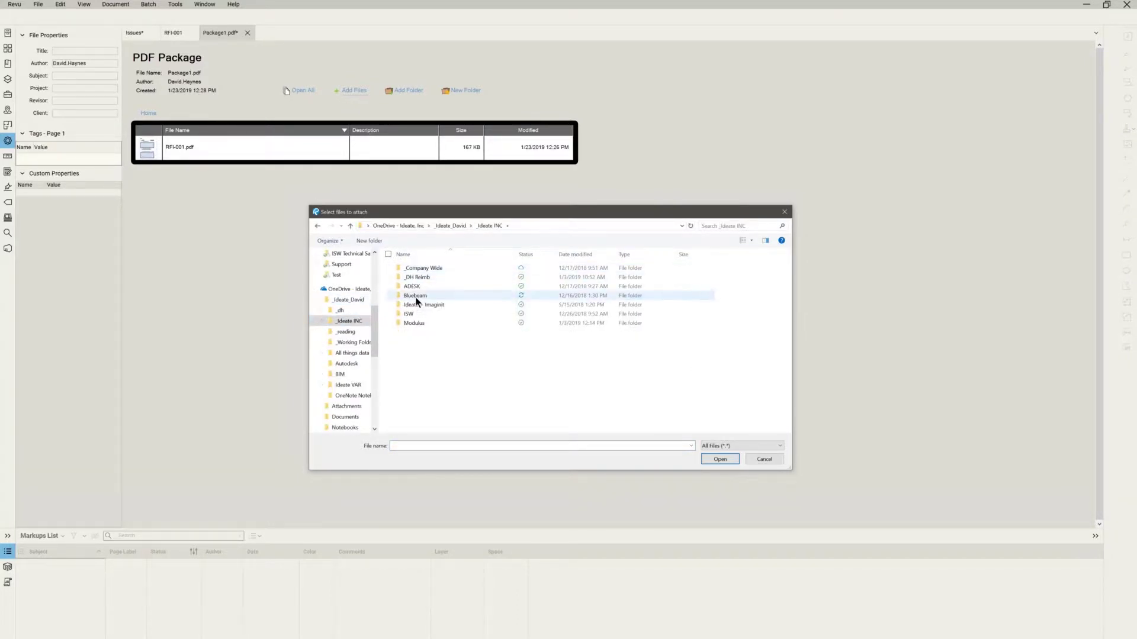
double_click(414, 295)
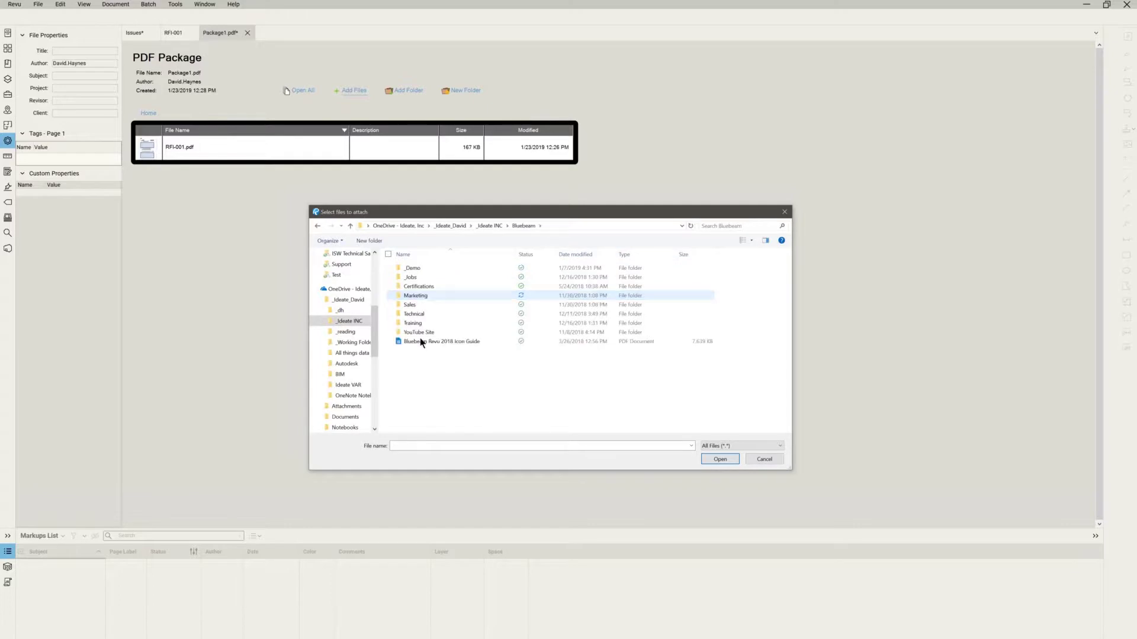
left_click(424, 269)
double_click(424, 269)
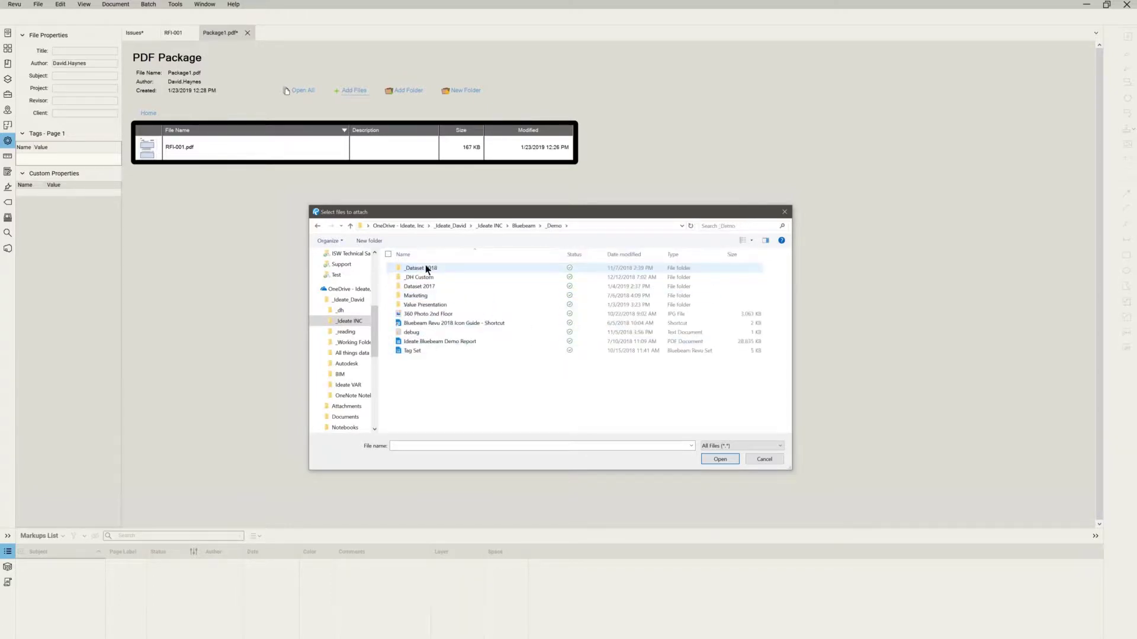
double_click(427, 268)
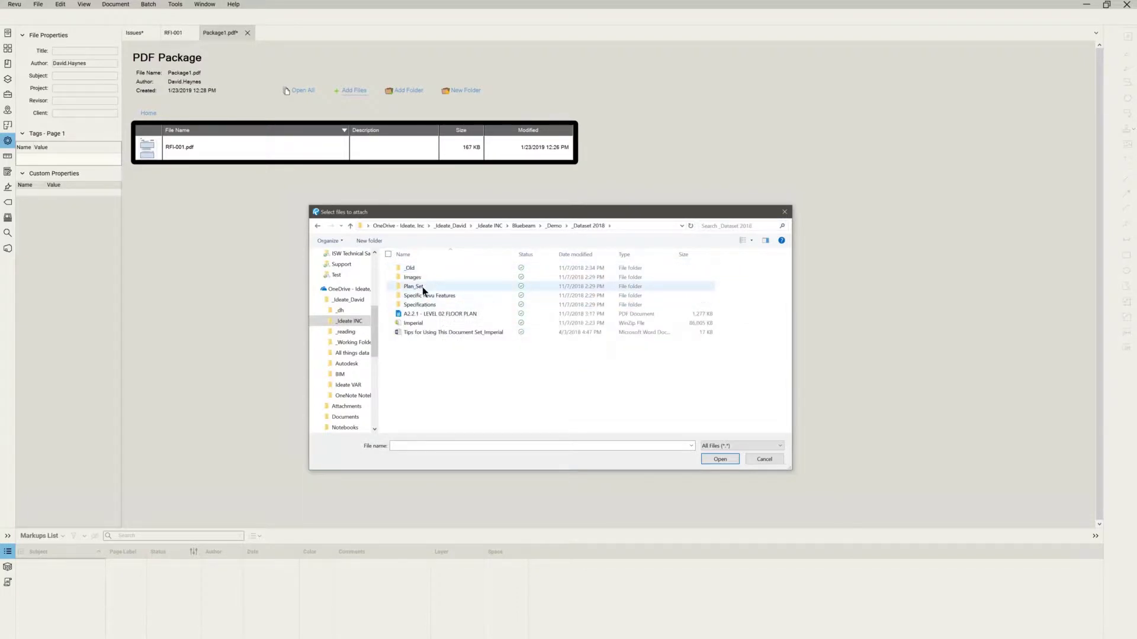
left_click(421, 286)
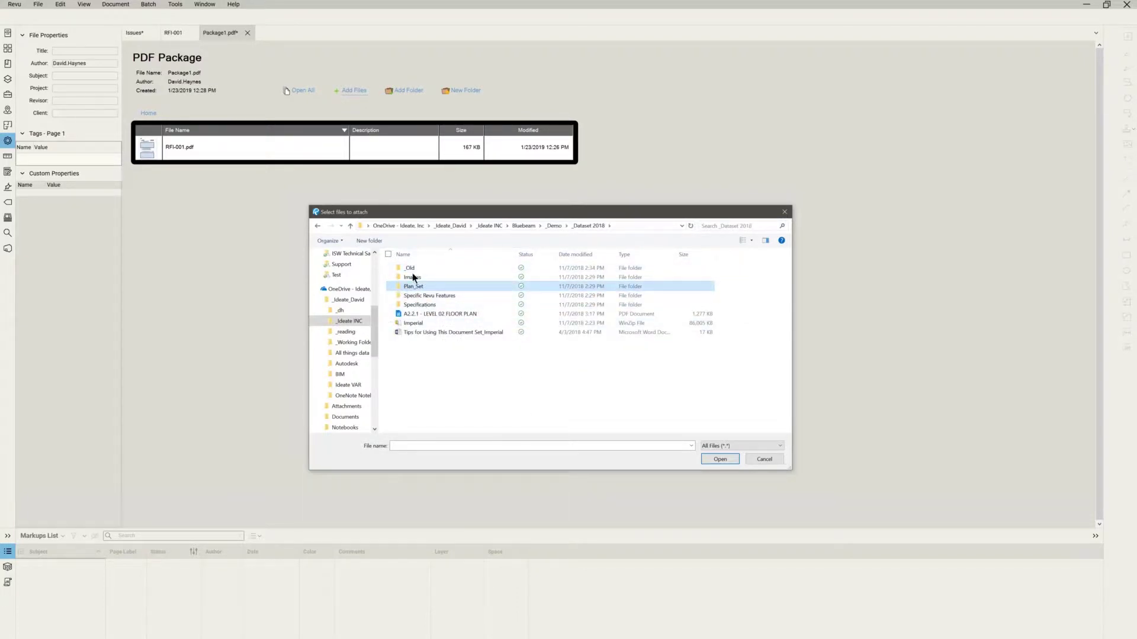
left_click(720, 460)
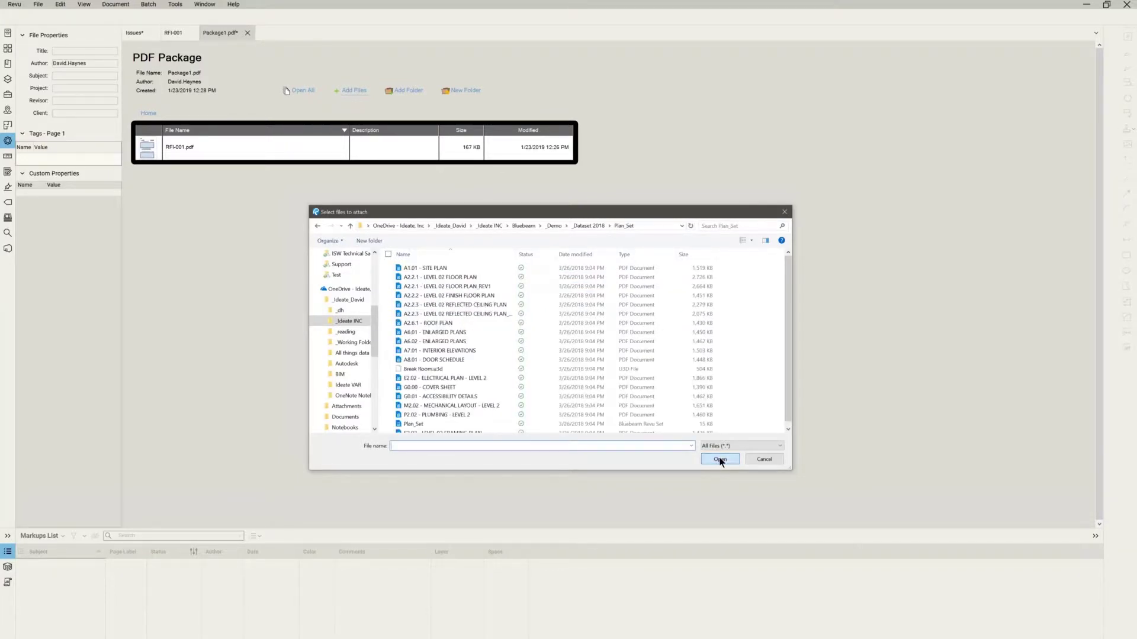
left_click(762, 460)
left_click(421, 93)
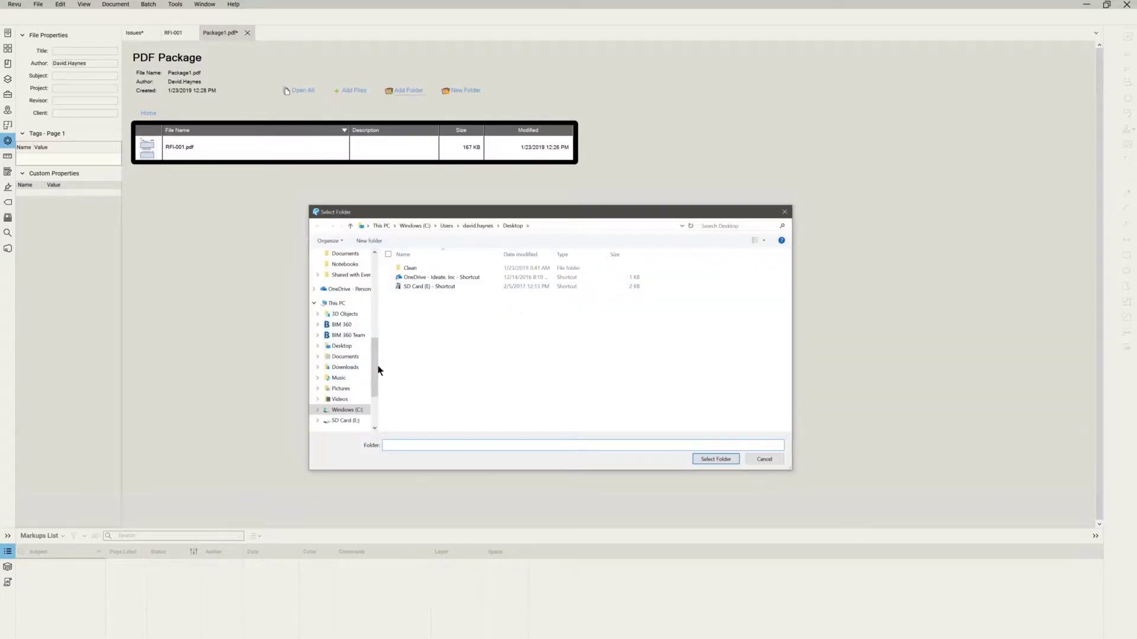
Add Plan_Set from _Ideate INC > Bluebeam > _Demo > _Dataset 2018, then open it.
left_click_drag(376, 366, 375, 331)
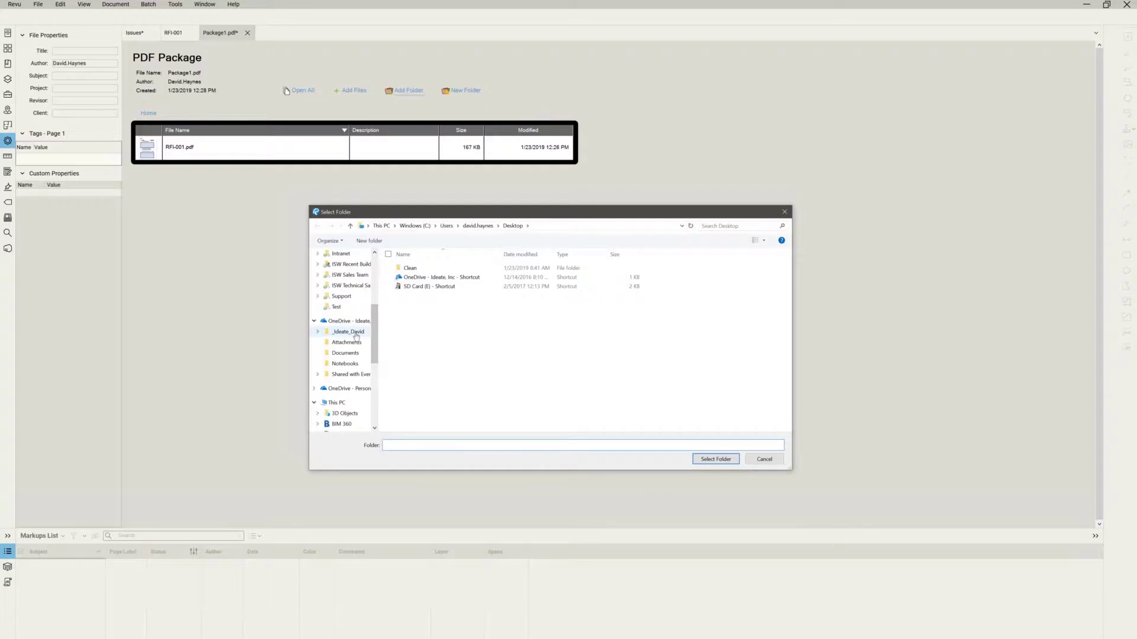
left_click(355, 332)
left_click(422, 278)
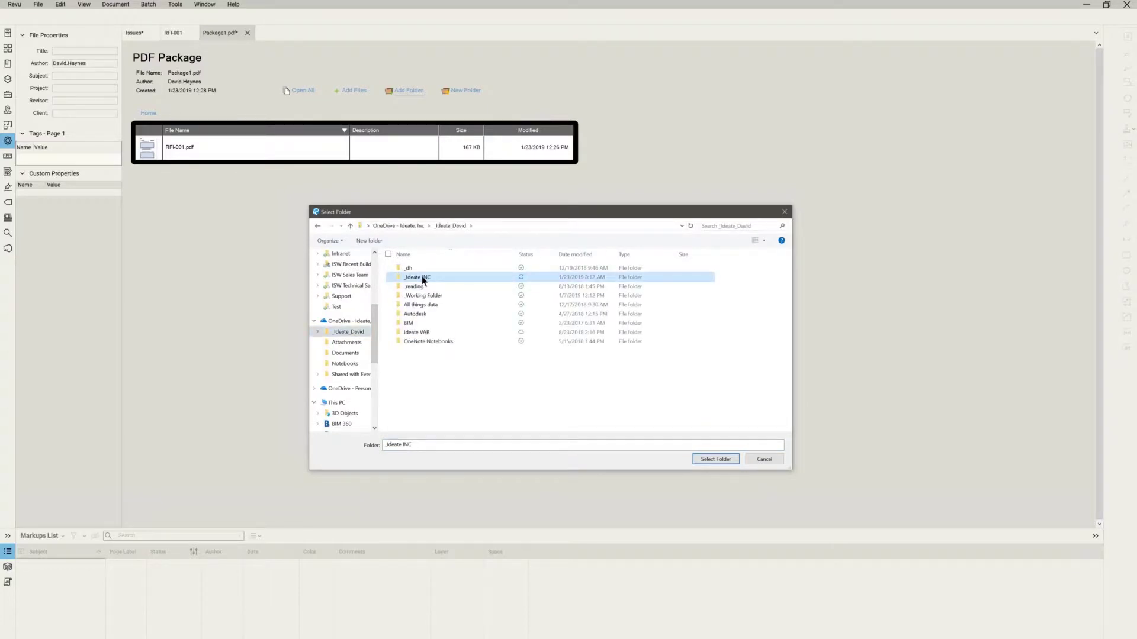
double_click(423, 278)
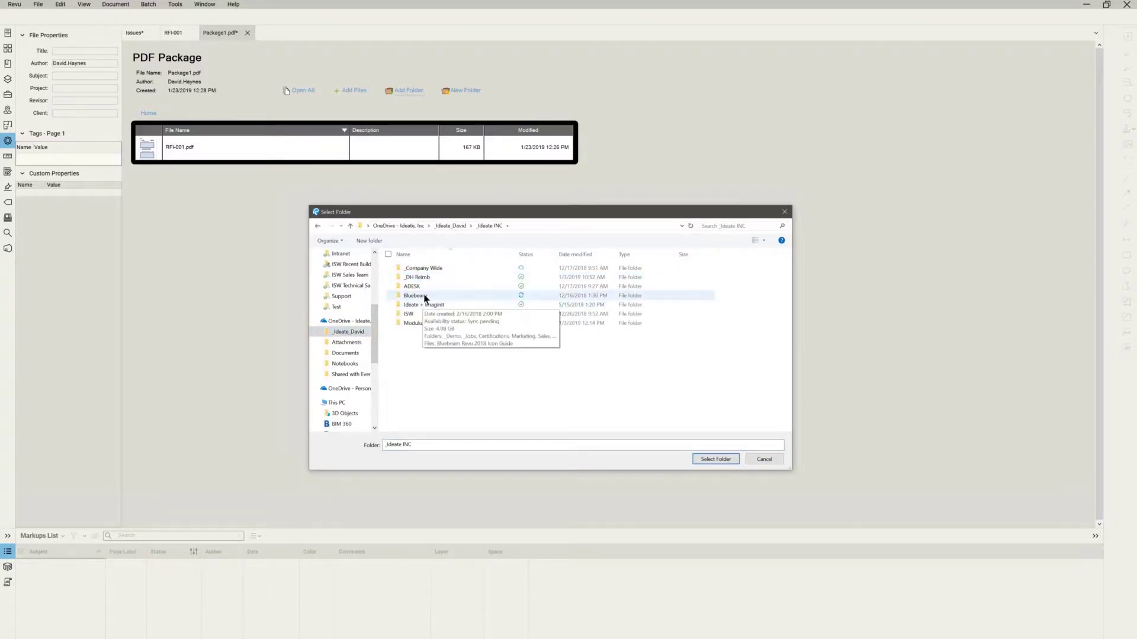
left_click(424, 297)
double_click(424, 296)
double_click(425, 270)
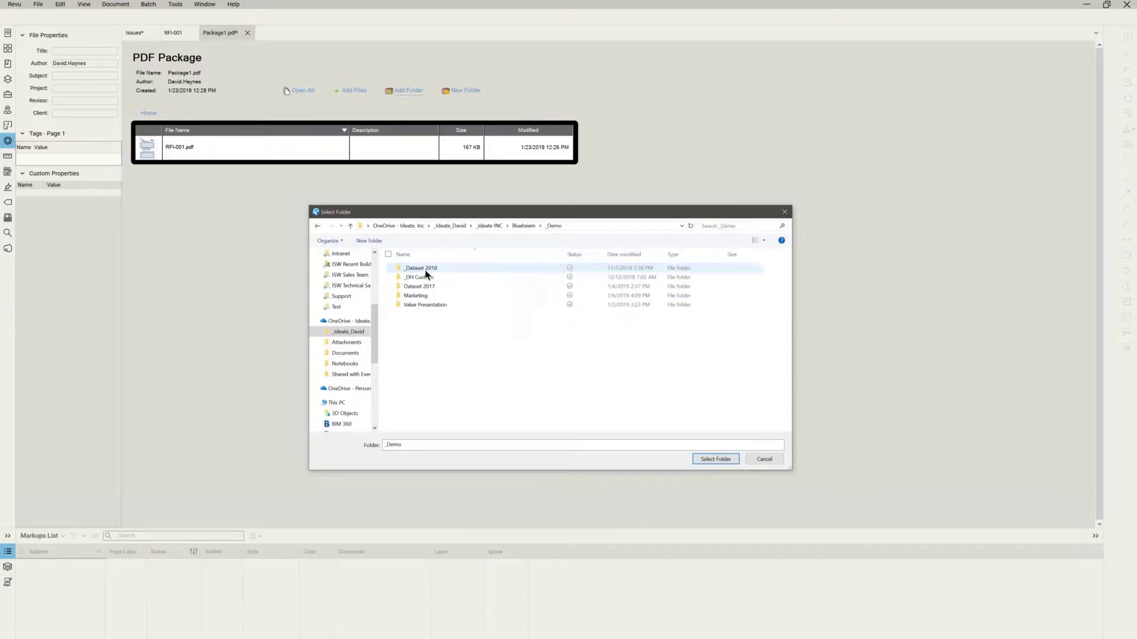
double_click(425, 270)
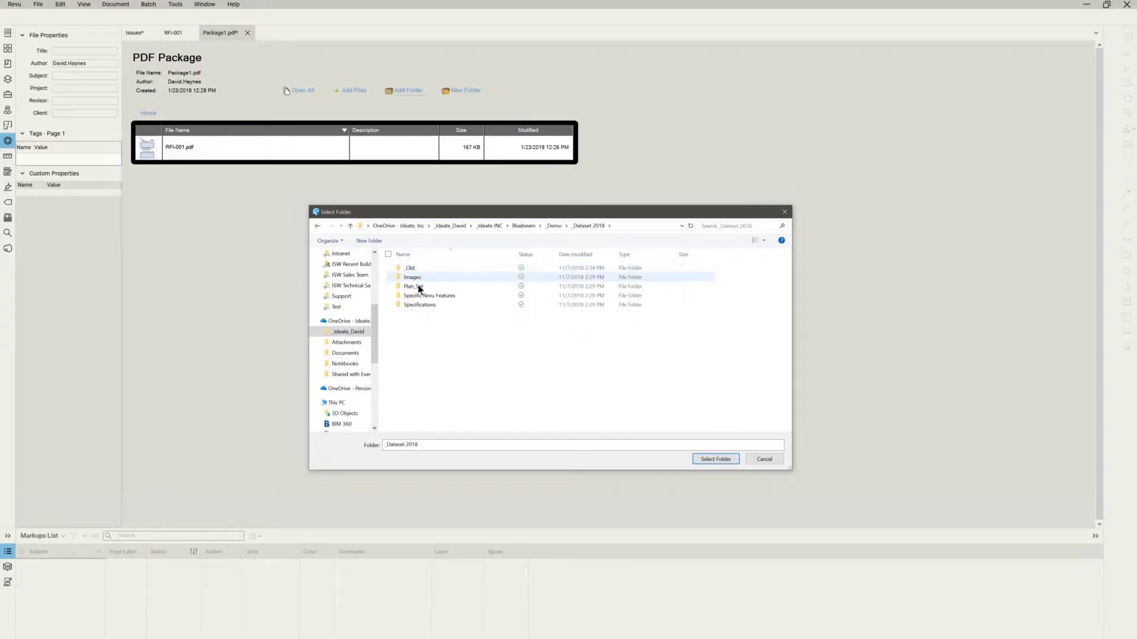
left_click(417, 286)
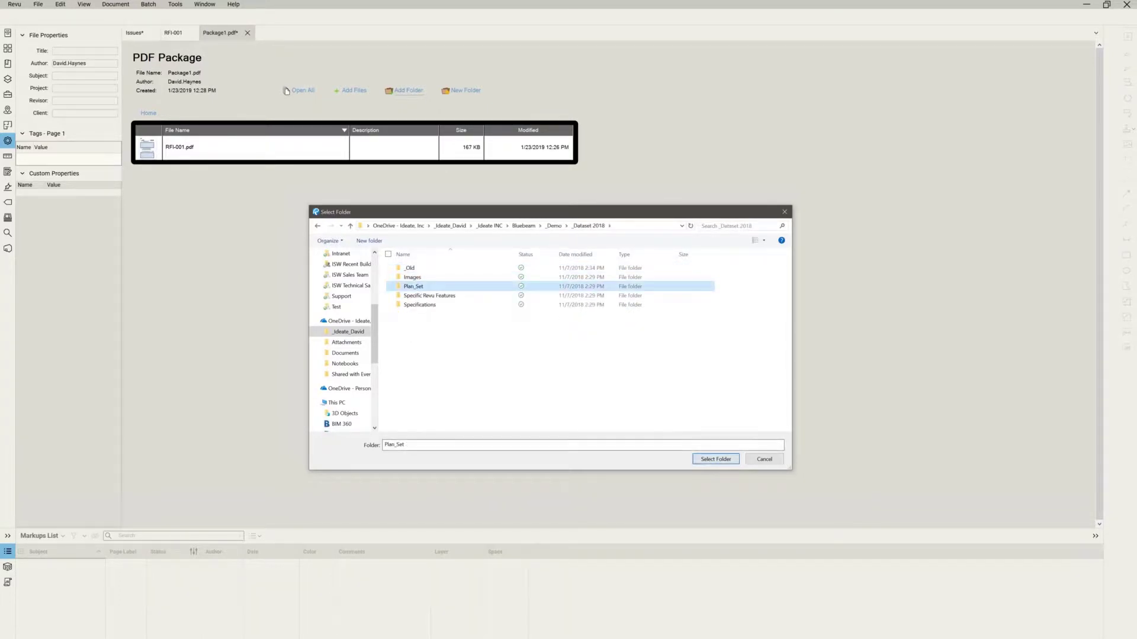
left_click(704, 457)
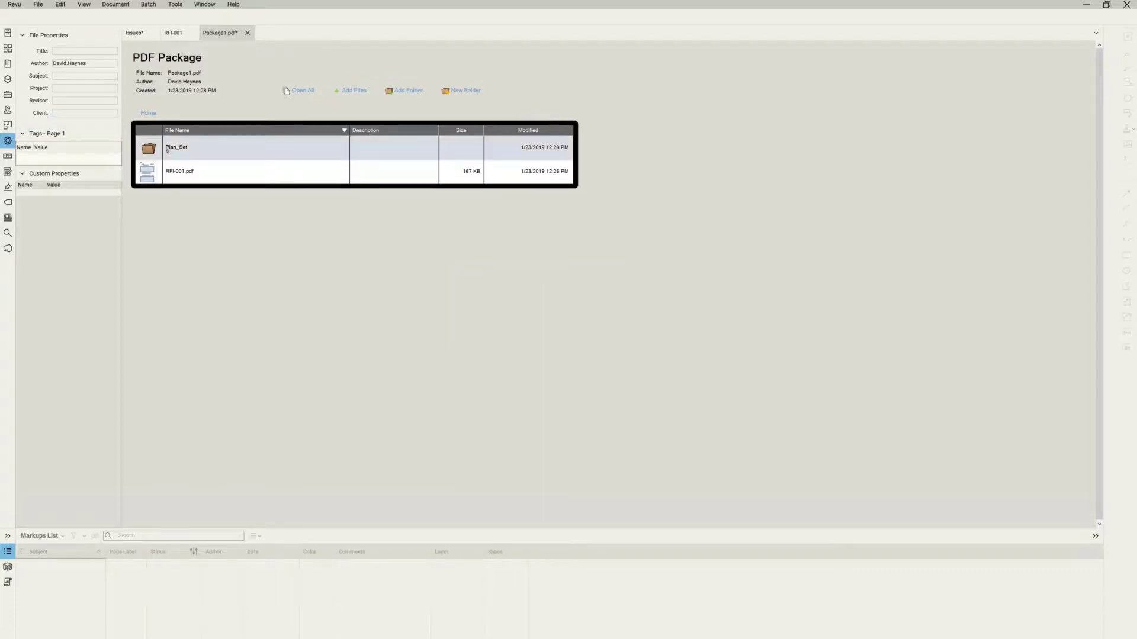
double_click(168, 148)
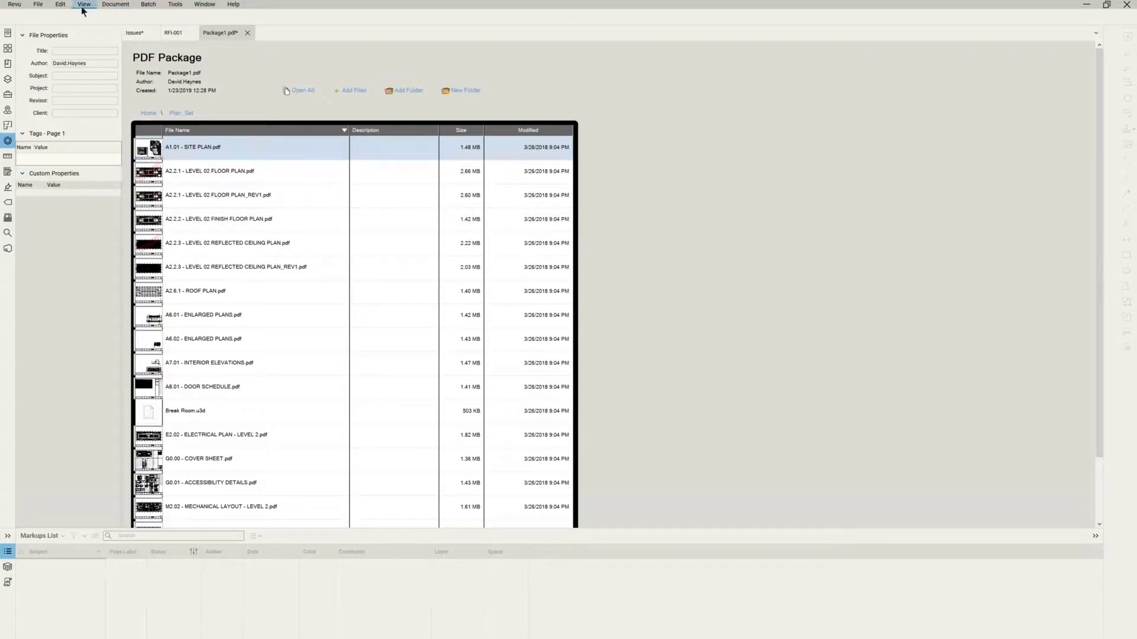
Save the package to the Desktop with Save As under the name 'RFI Complete'.
left_click(40, 5)
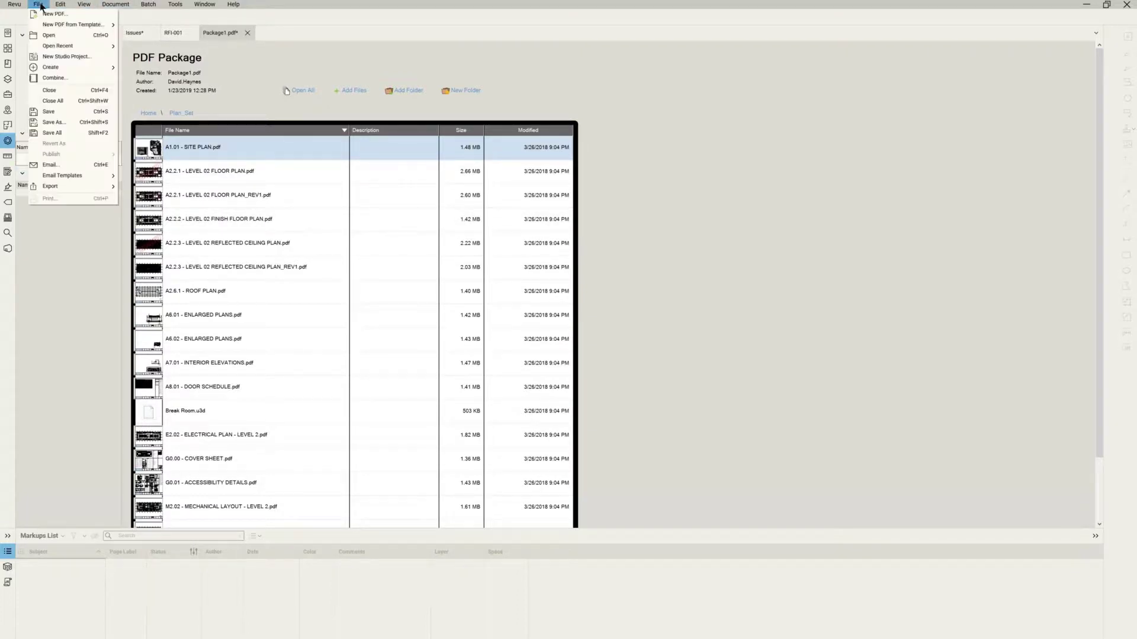
left_click(53, 123)
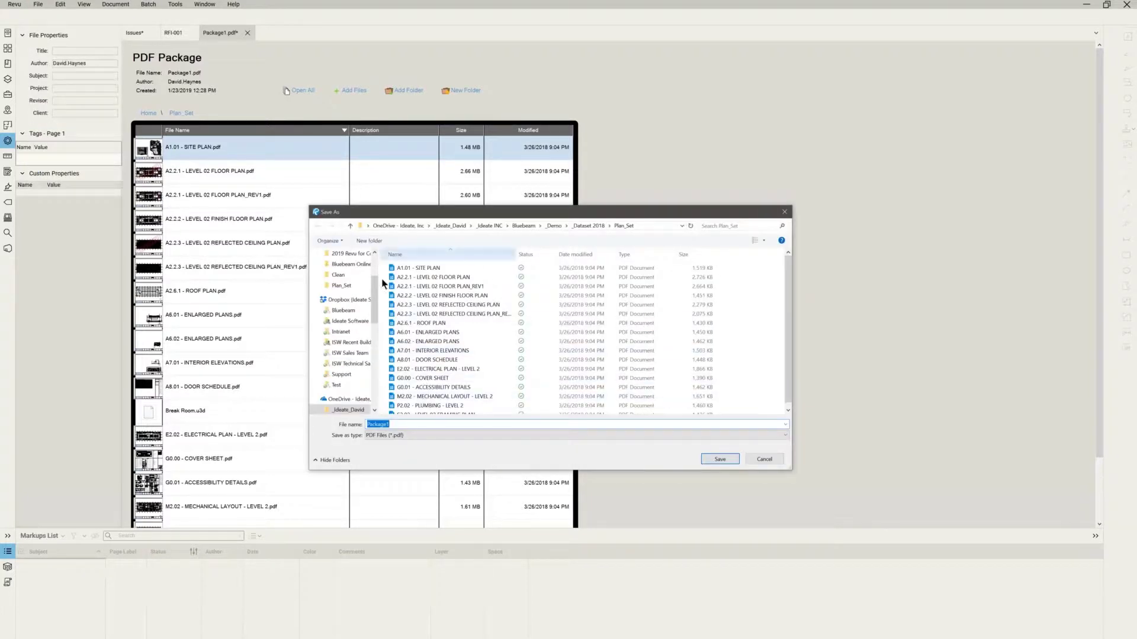
scroll(373, 296, "up", 3)
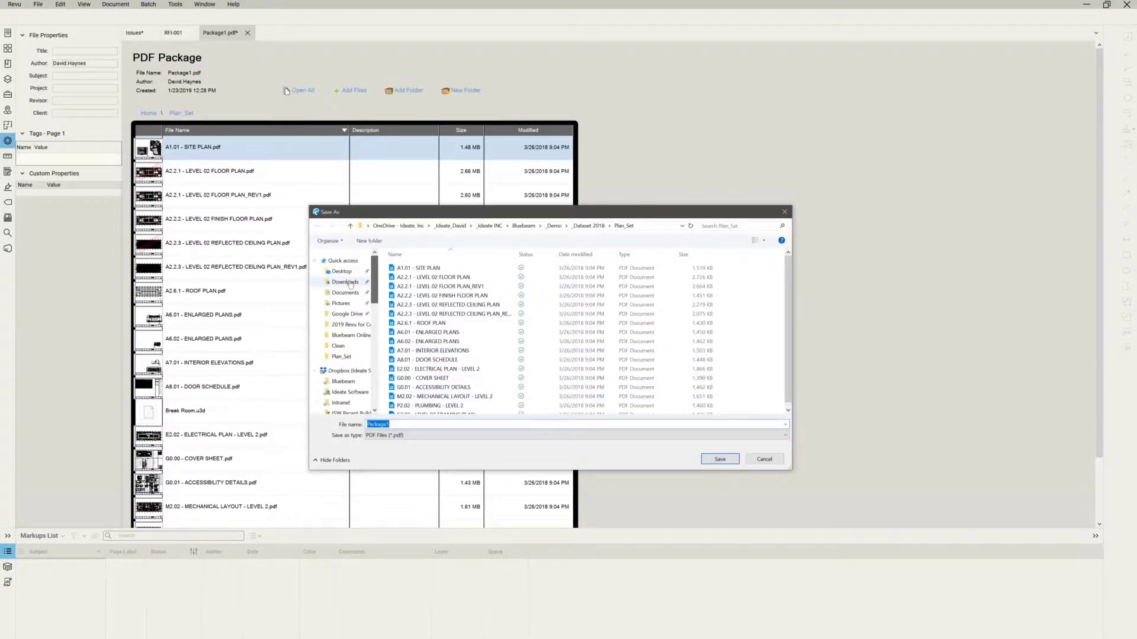
left_click(341, 271)
left_click(396, 421)
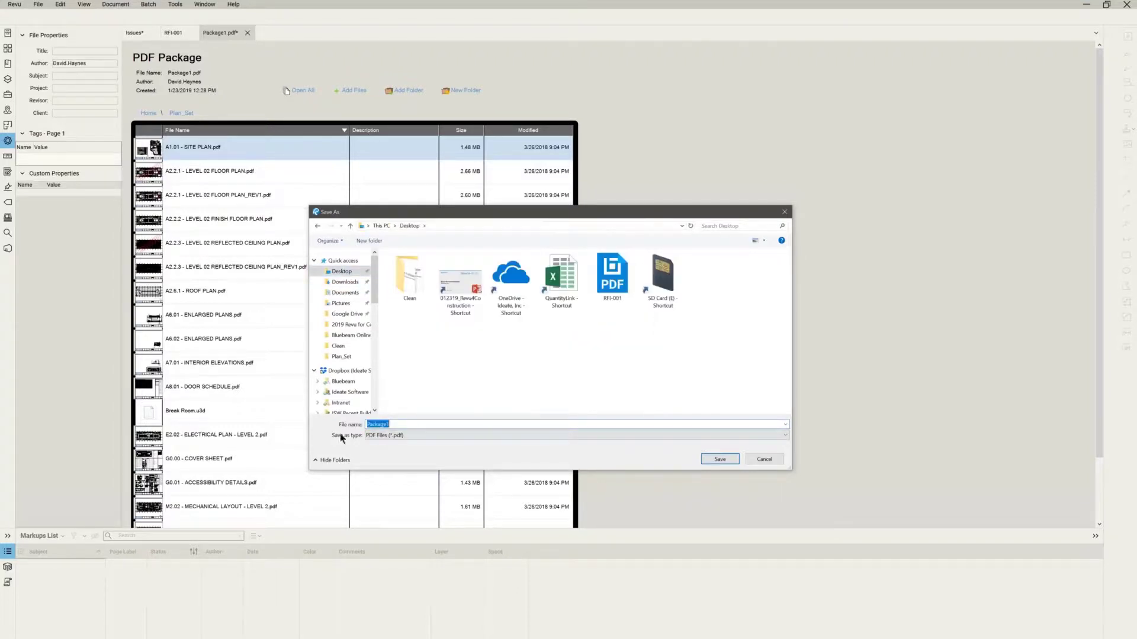
type("RFI")
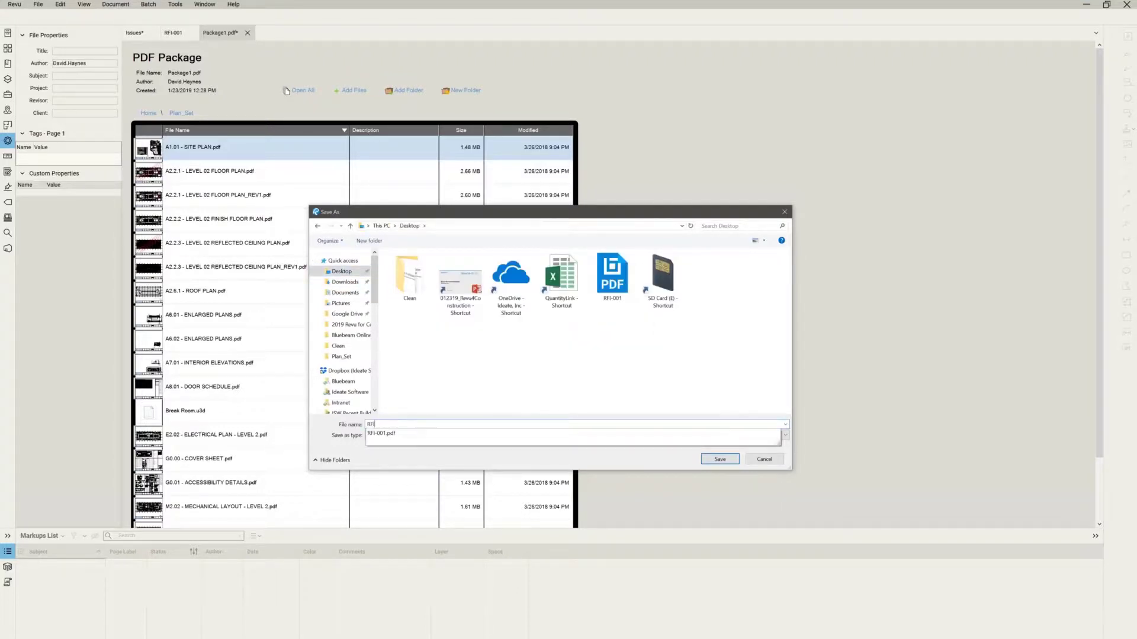
type(" Complete")
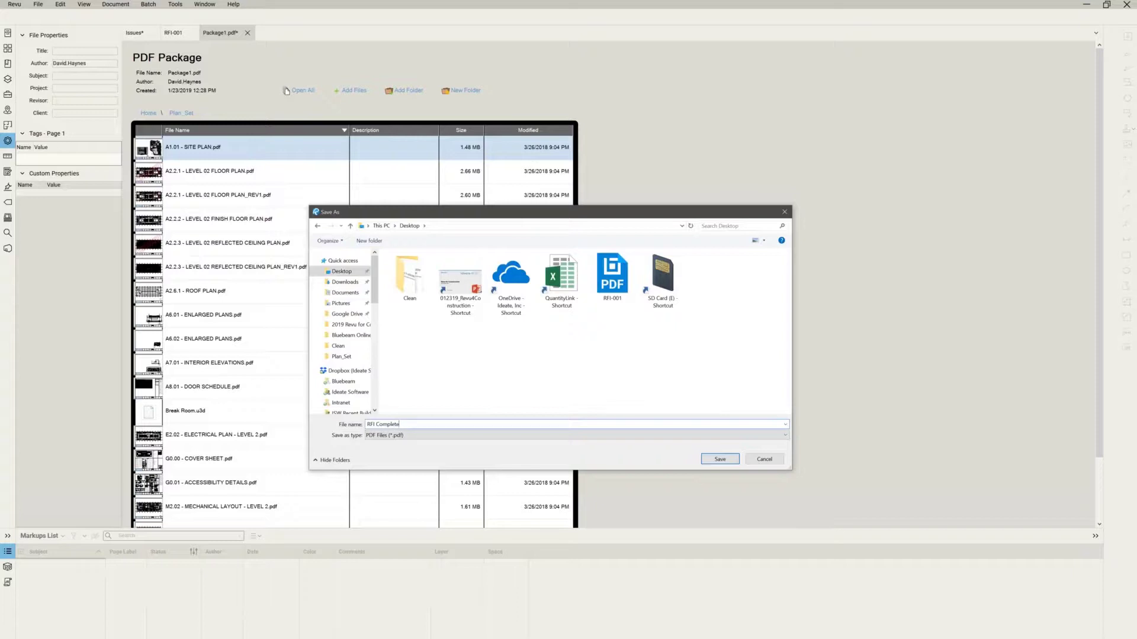
key("Return")
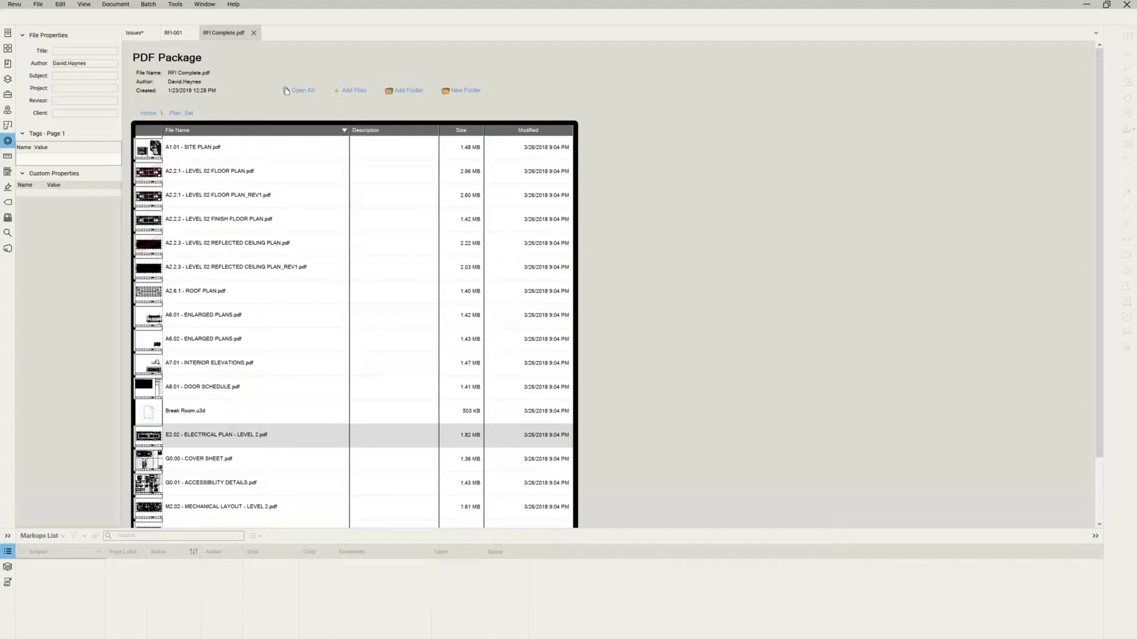
key("Down")
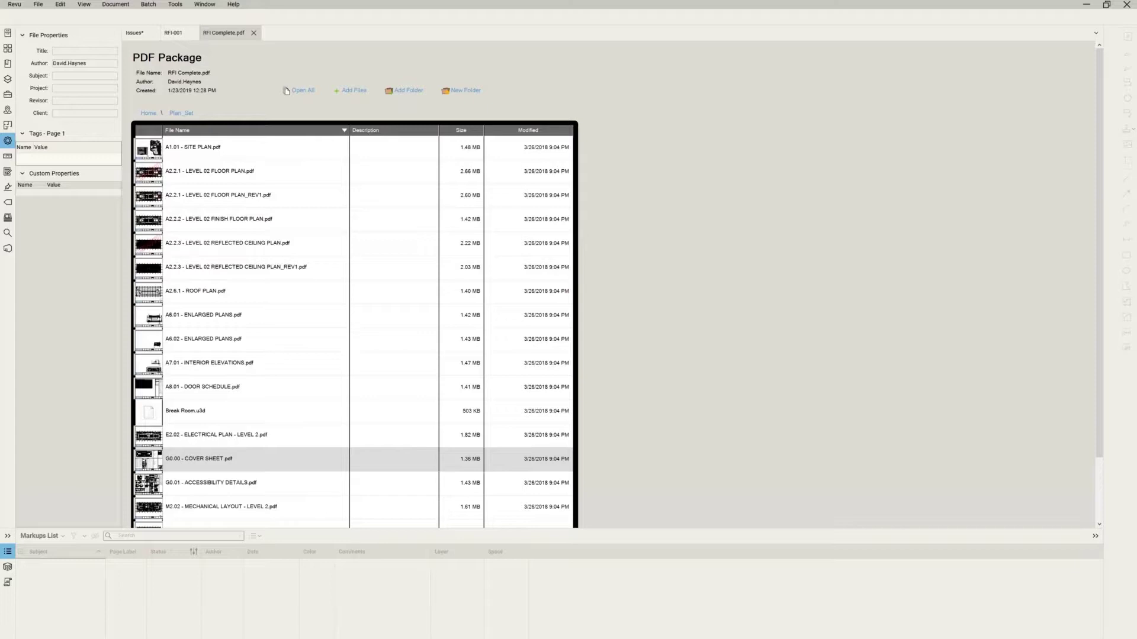
Open Quantity Link.pdf from the recent files, check RFI-001, then return to Quantity Link.
left_click(9, 35)
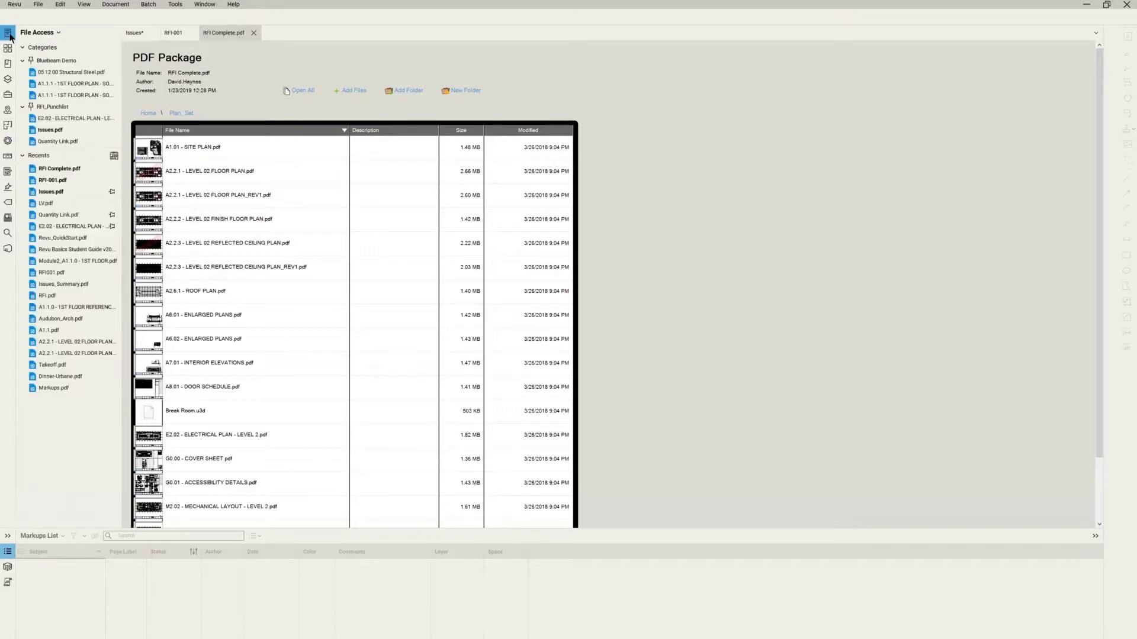
left_click(47, 141)
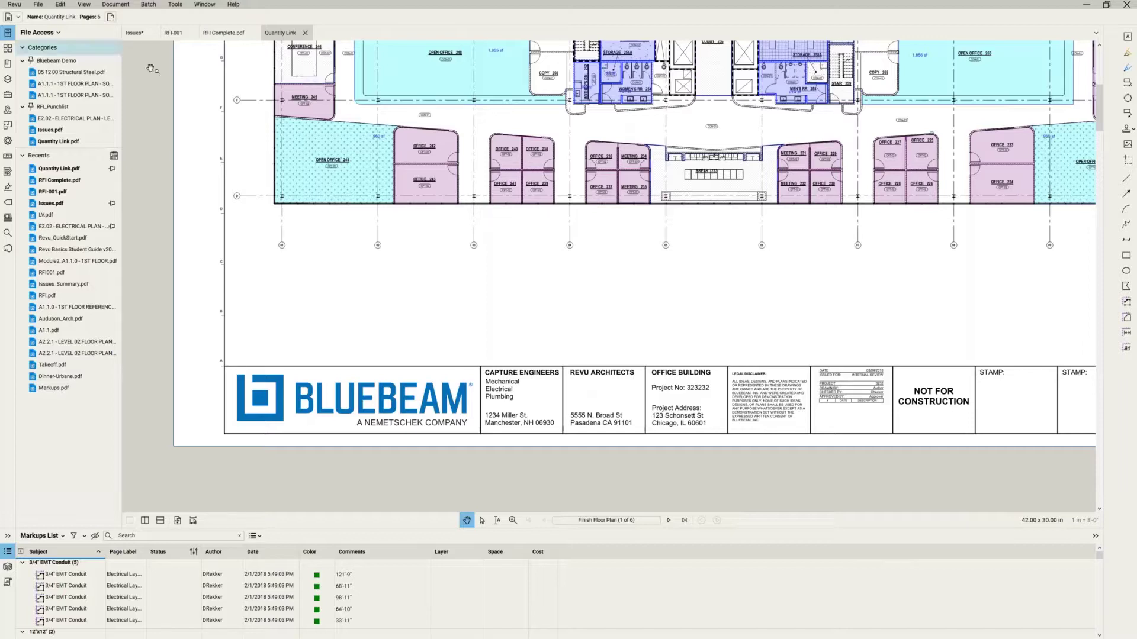
left_click(180, 34)
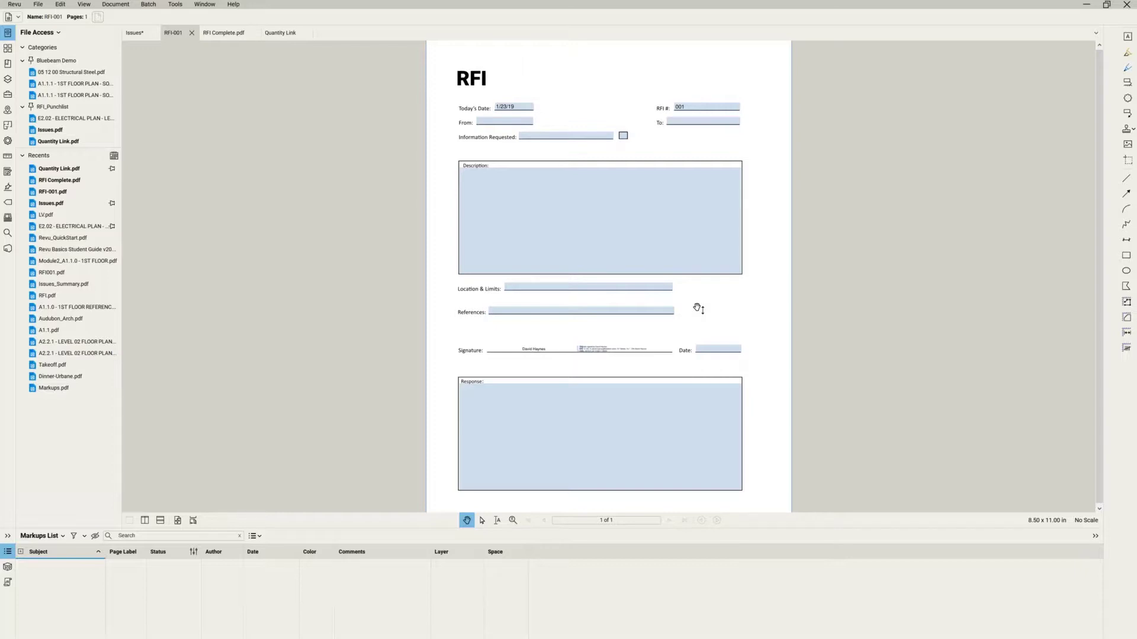
left_click(286, 32)
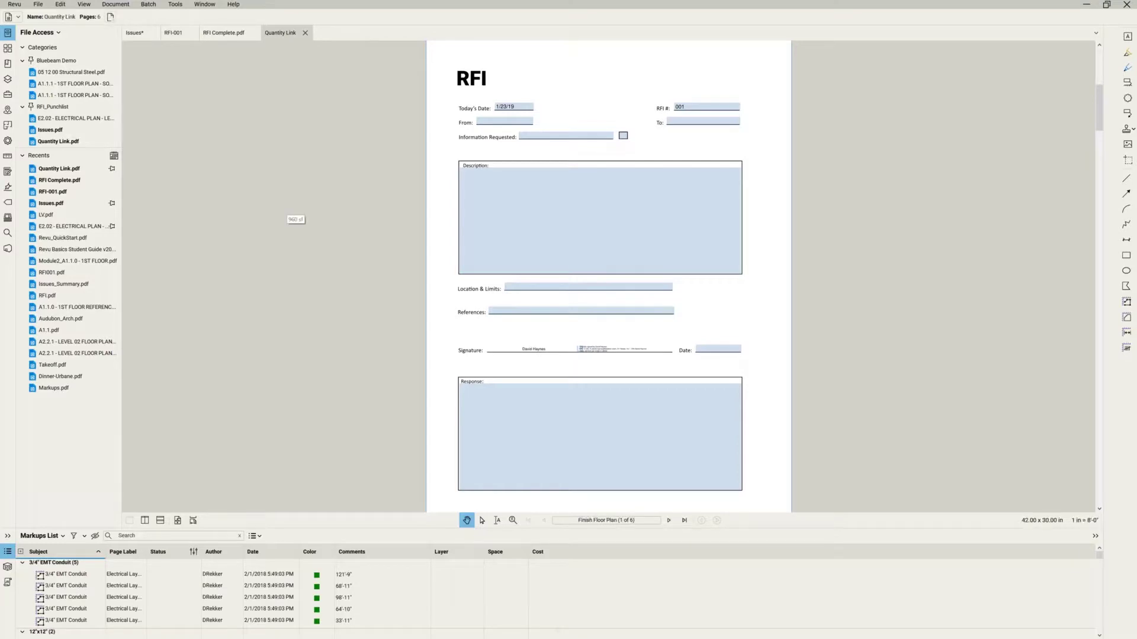
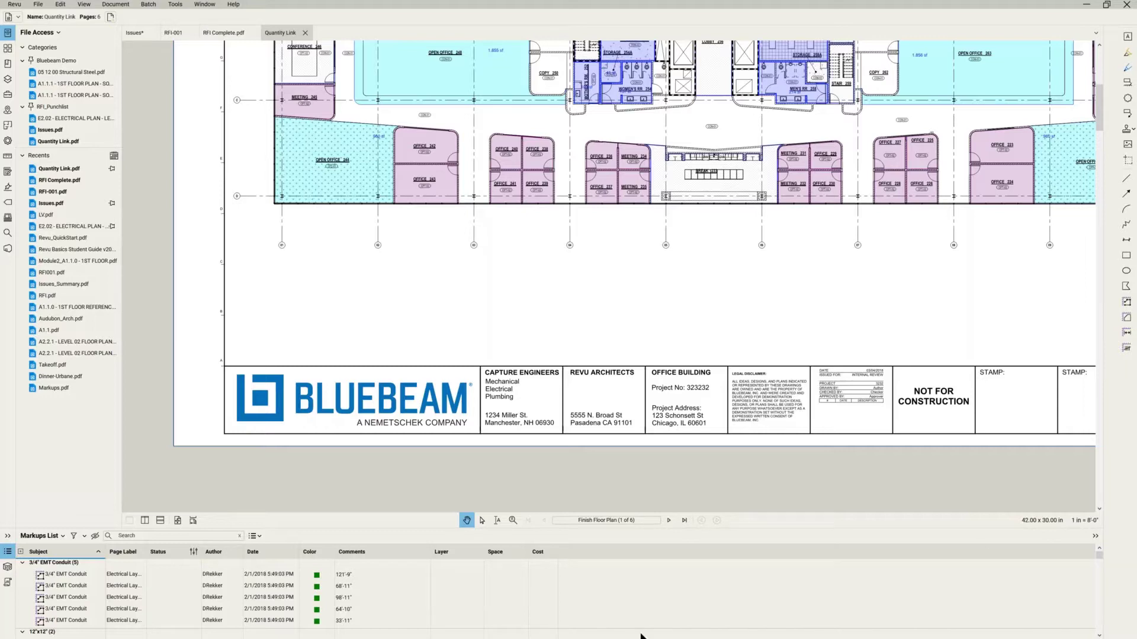
Bring the QuantityLink workbook in front of the floor plan and select Tile's quantity cell C5.
key("alt+Tab")
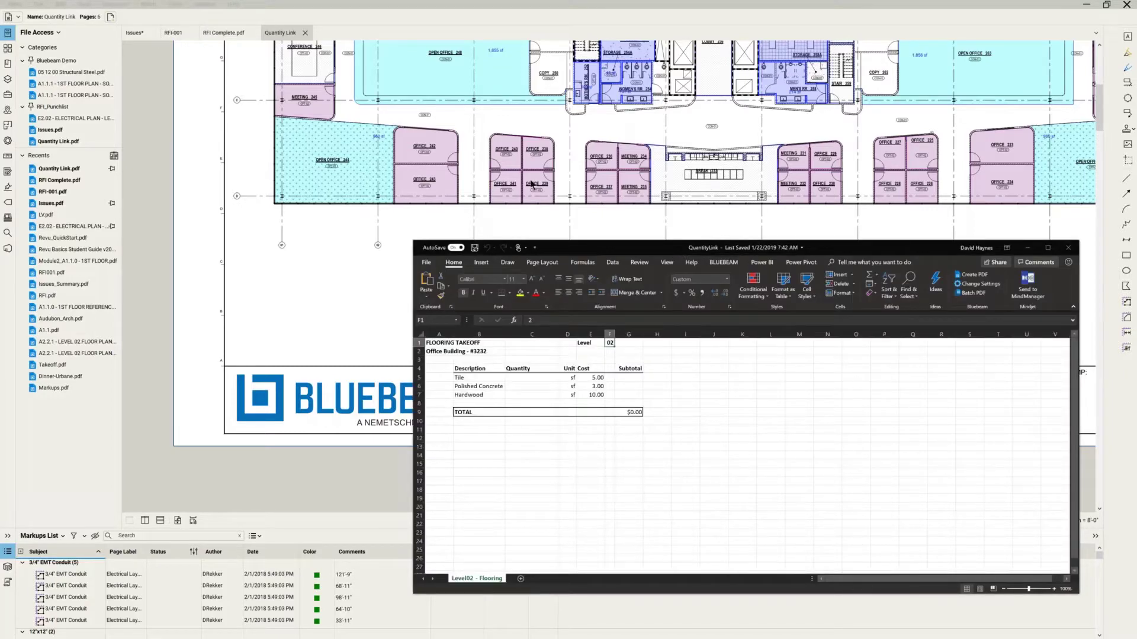
left_click_drag(669, 252, 470, 142)
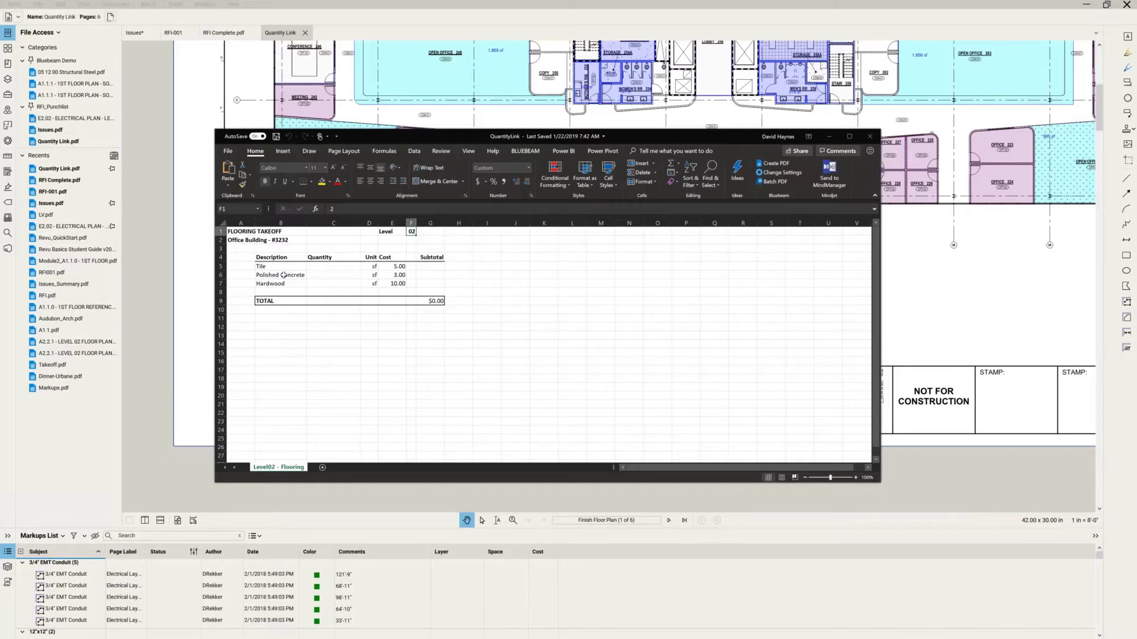
left_click(334, 266)
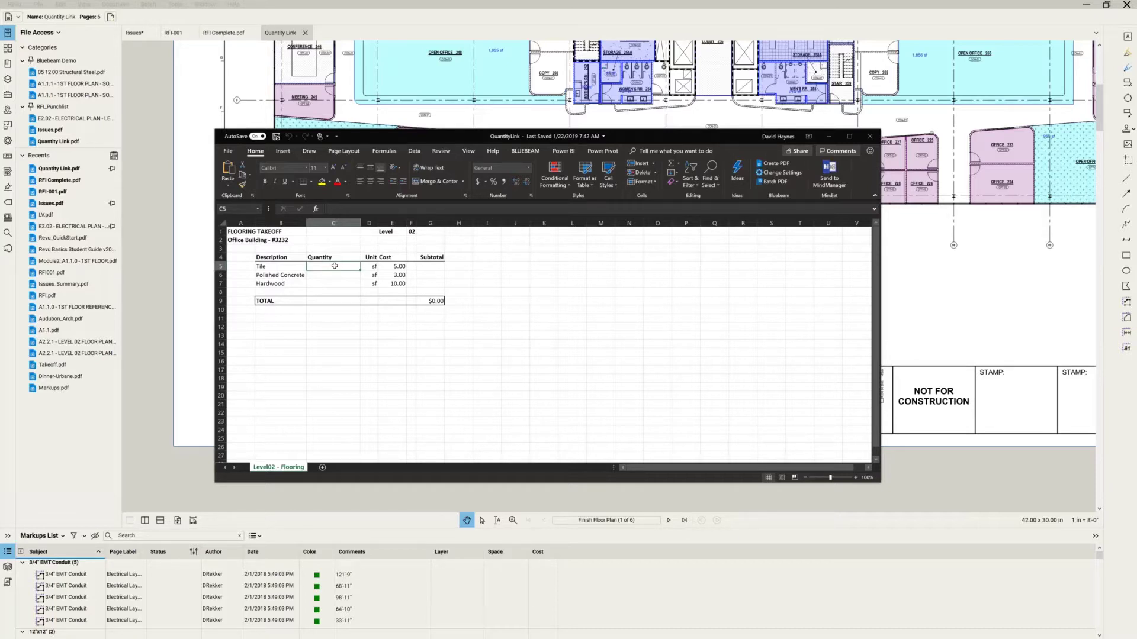
Create a Quantity Link for C5 totalling the Area of markups with Subject Tile.
right_click(334, 267)
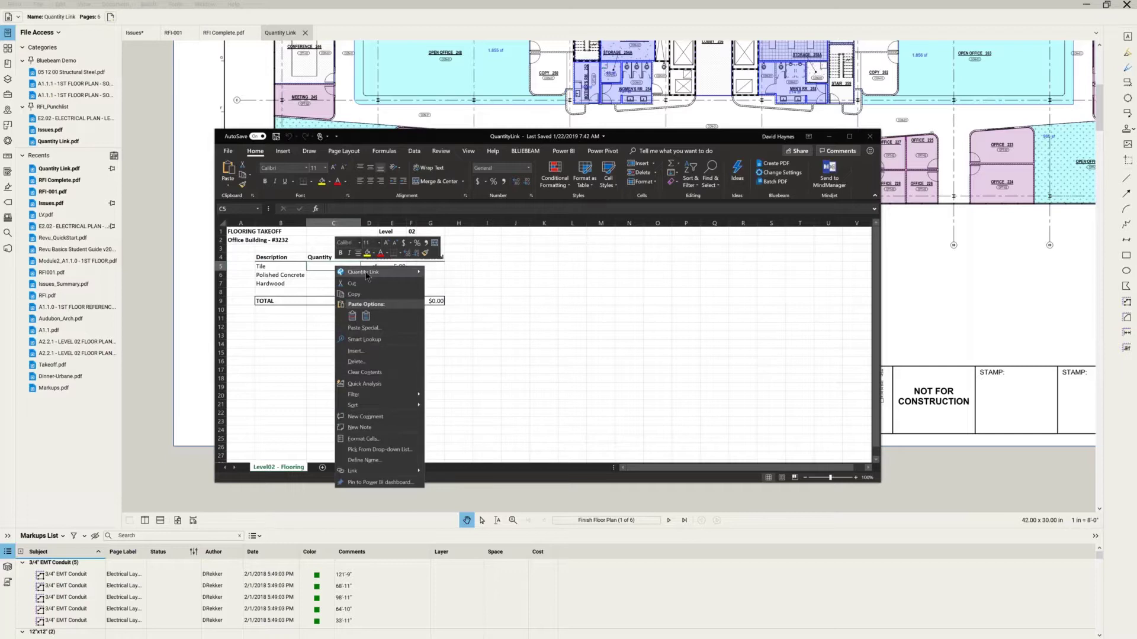
mouse_move(366, 275)
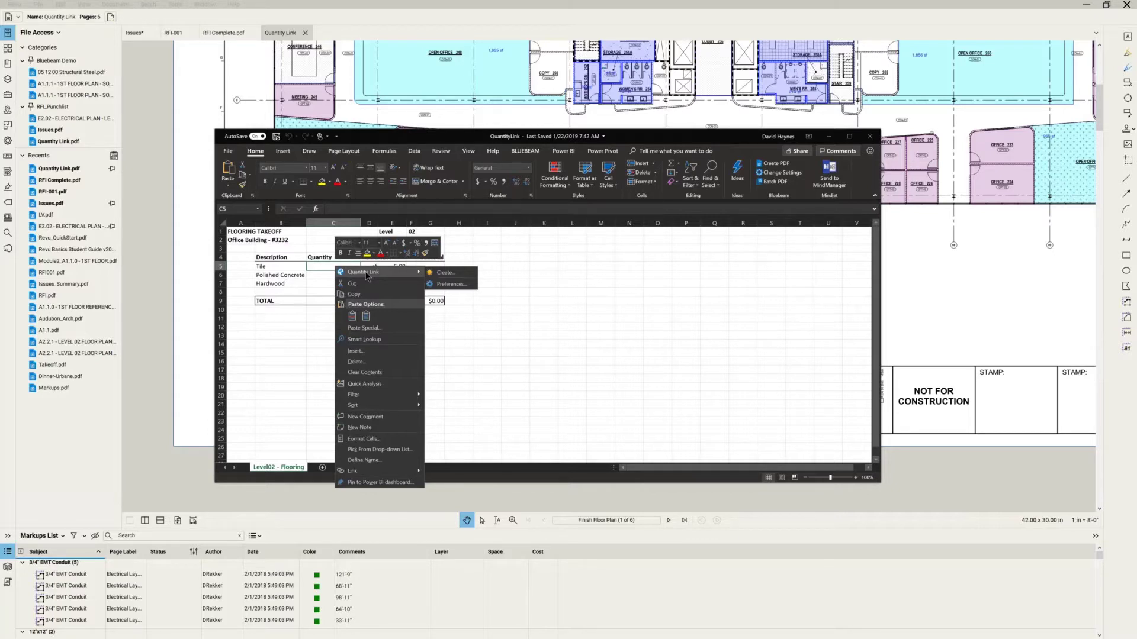
left_click(449, 274)
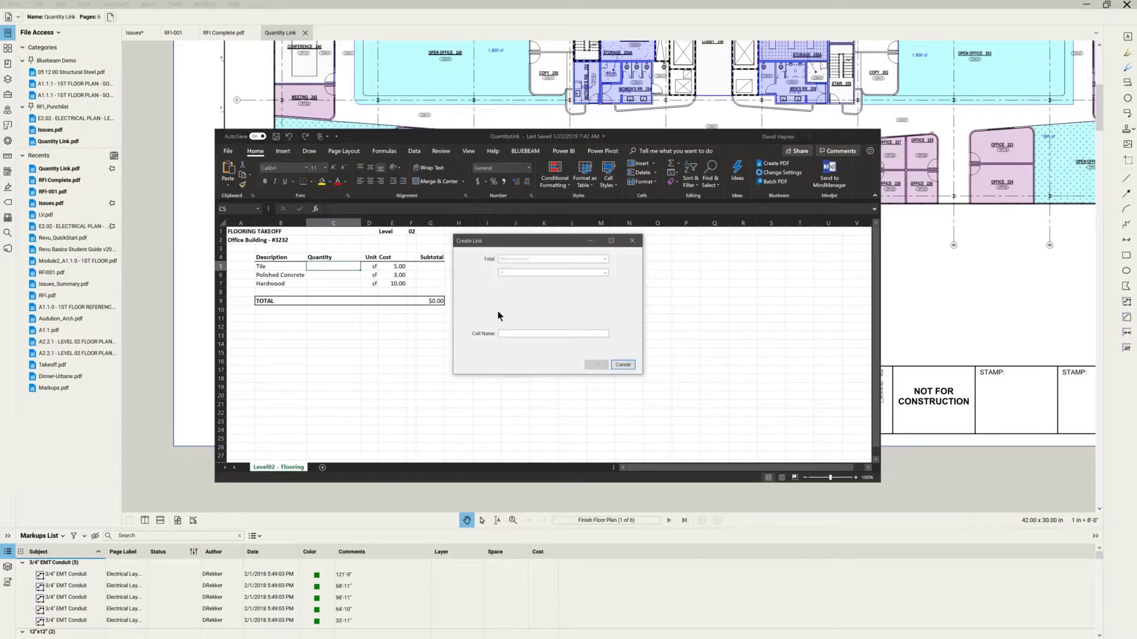
left_click(569, 259)
left_click(569, 260)
left_click(604, 260)
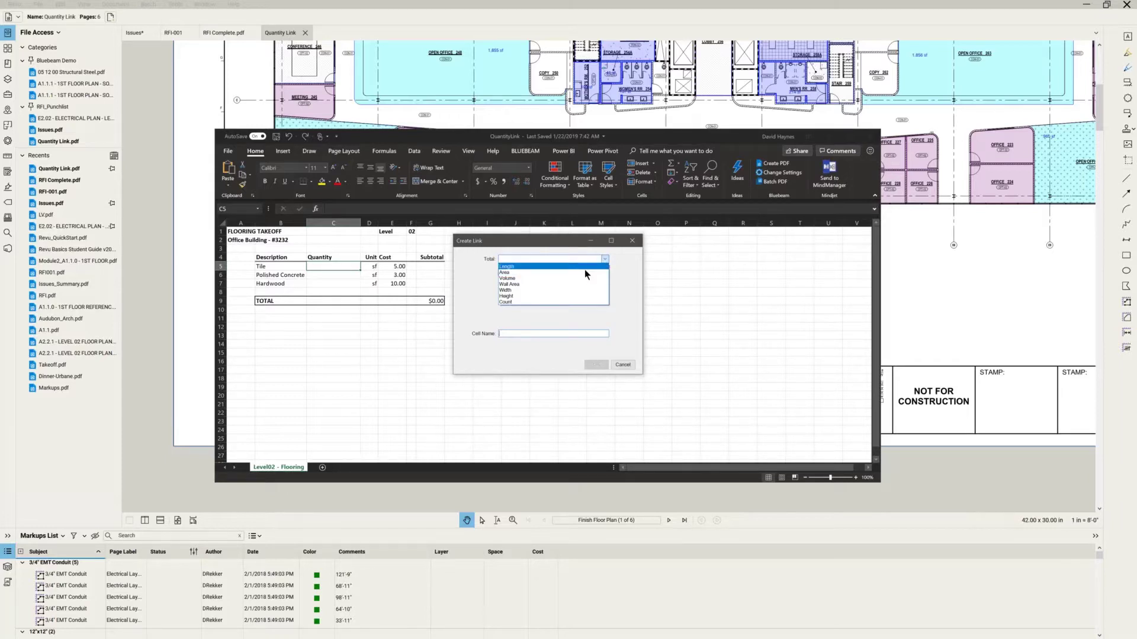
left_click(586, 272)
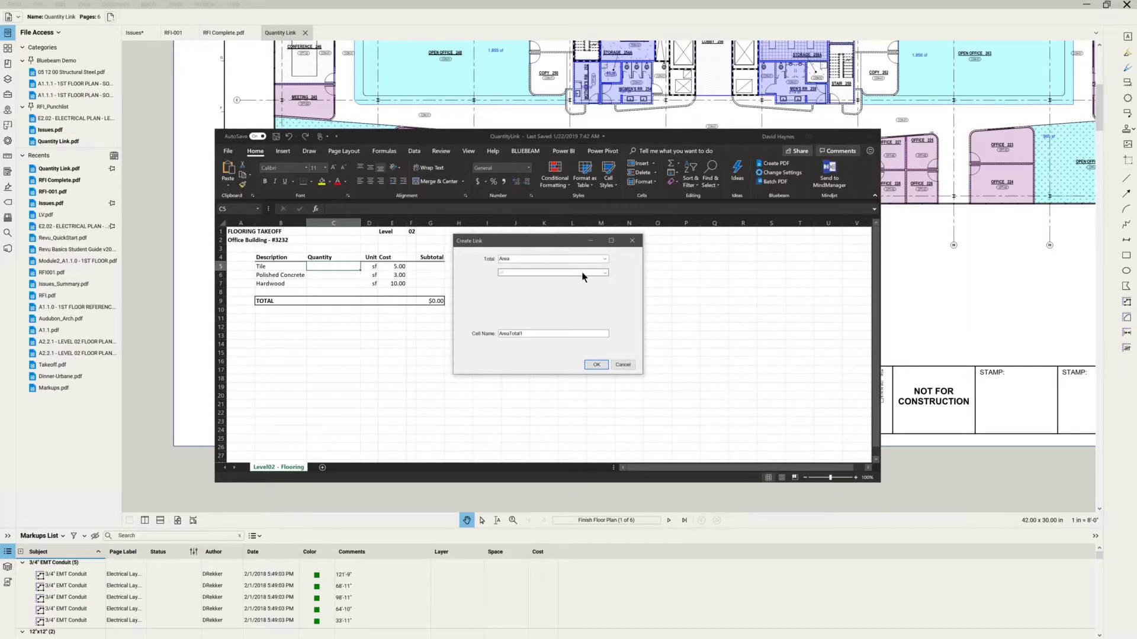
left_click(583, 273)
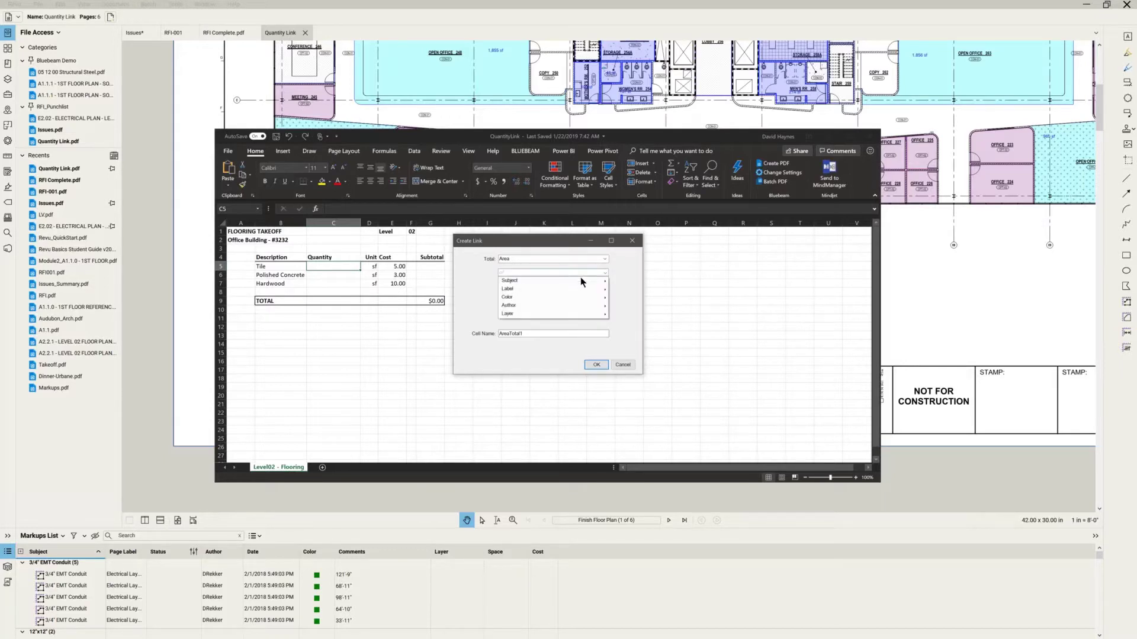
mouse_move(582, 282)
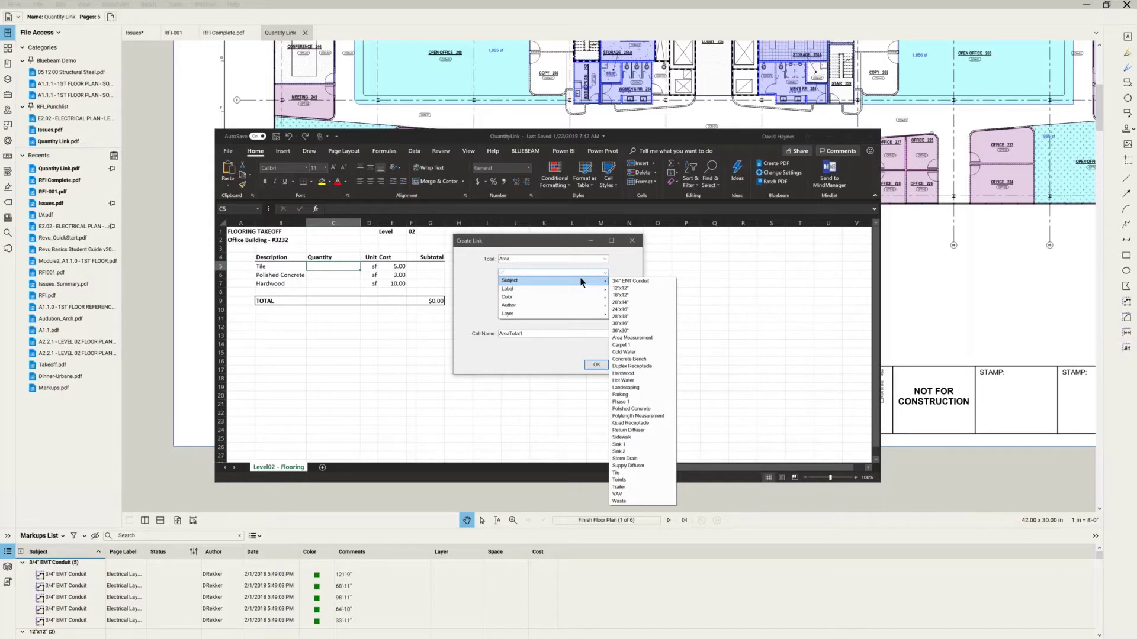
left_click(640, 472)
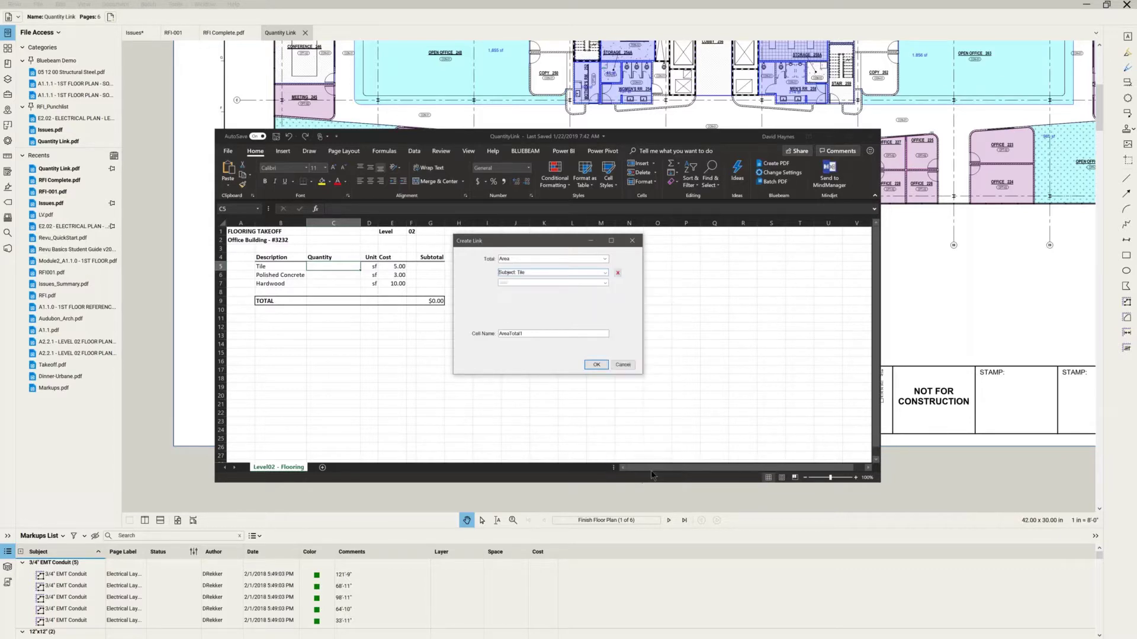
left_click(573, 283)
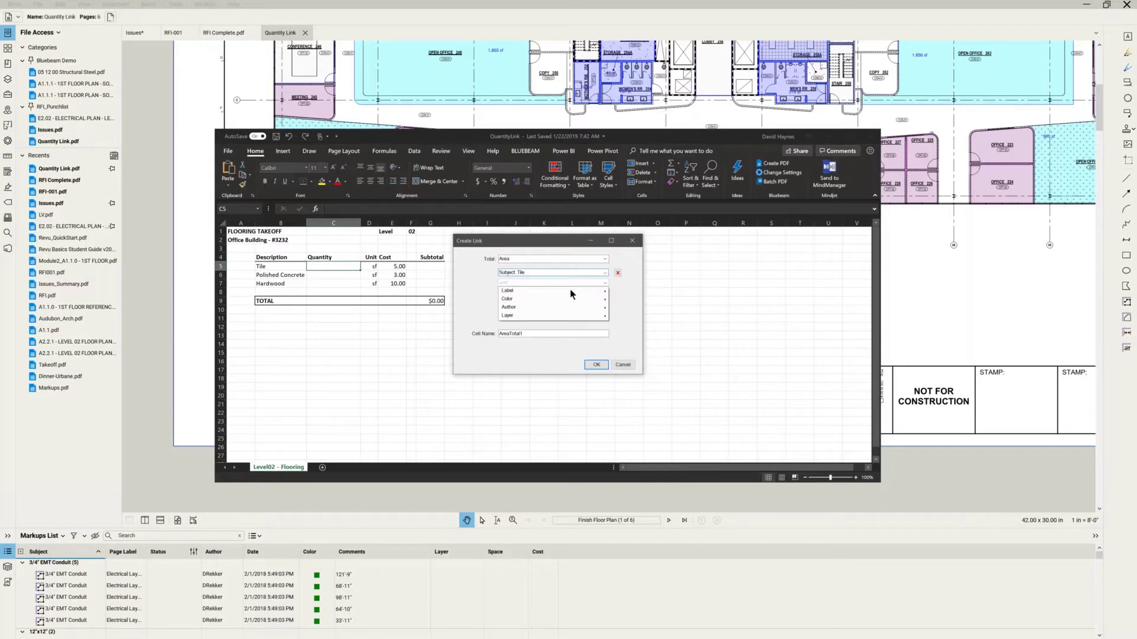
mouse_move(567, 319)
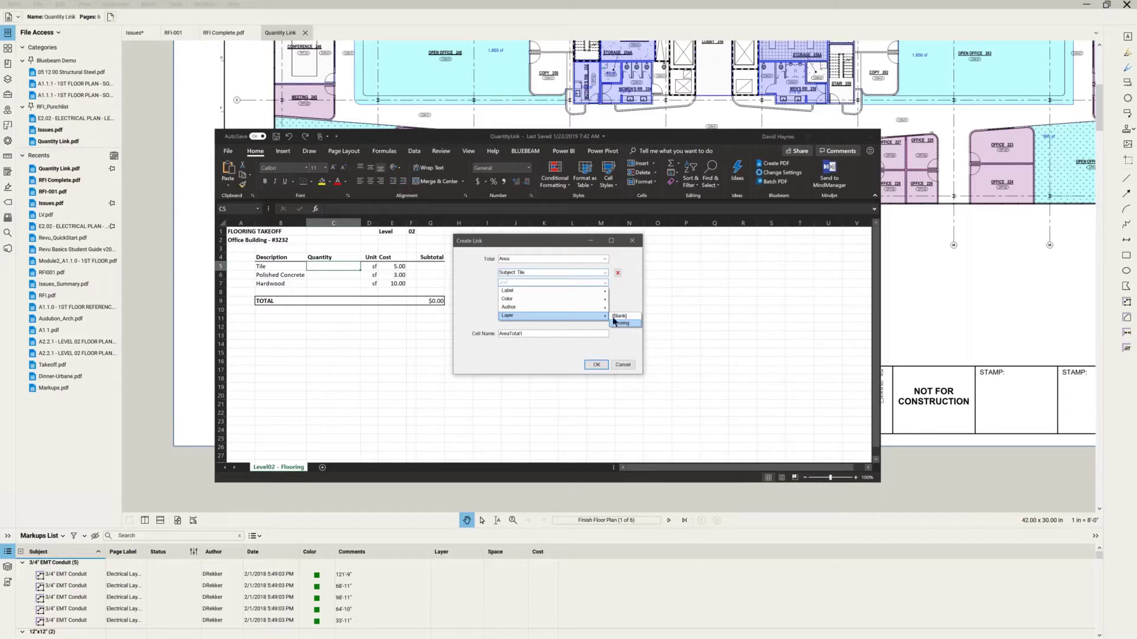
mouse_move(606, 302)
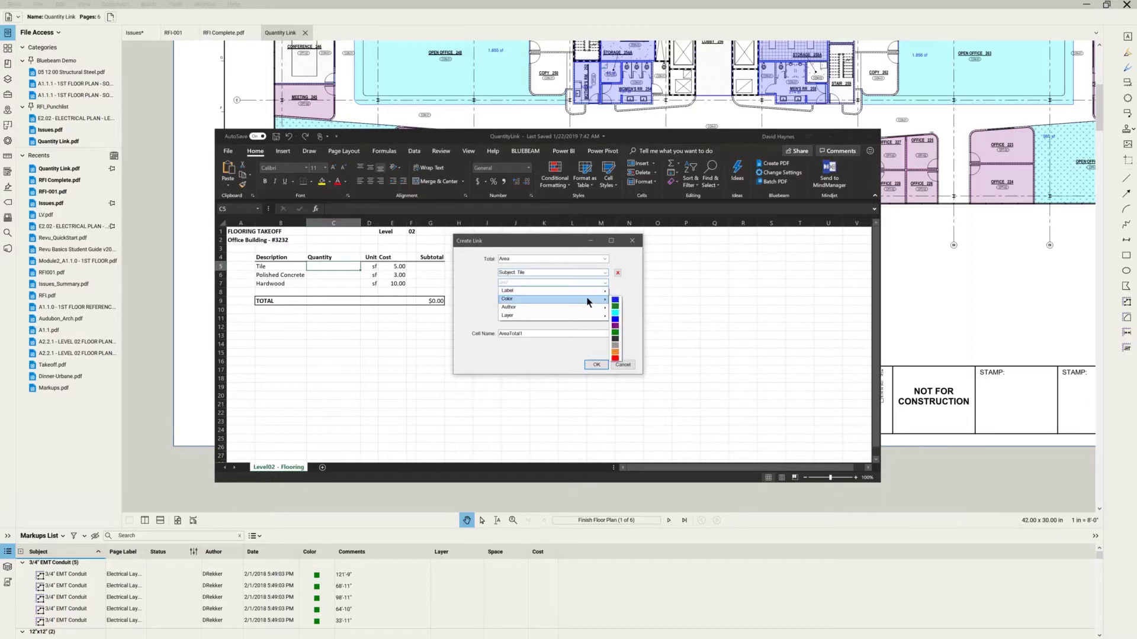
left_click(613, 303)
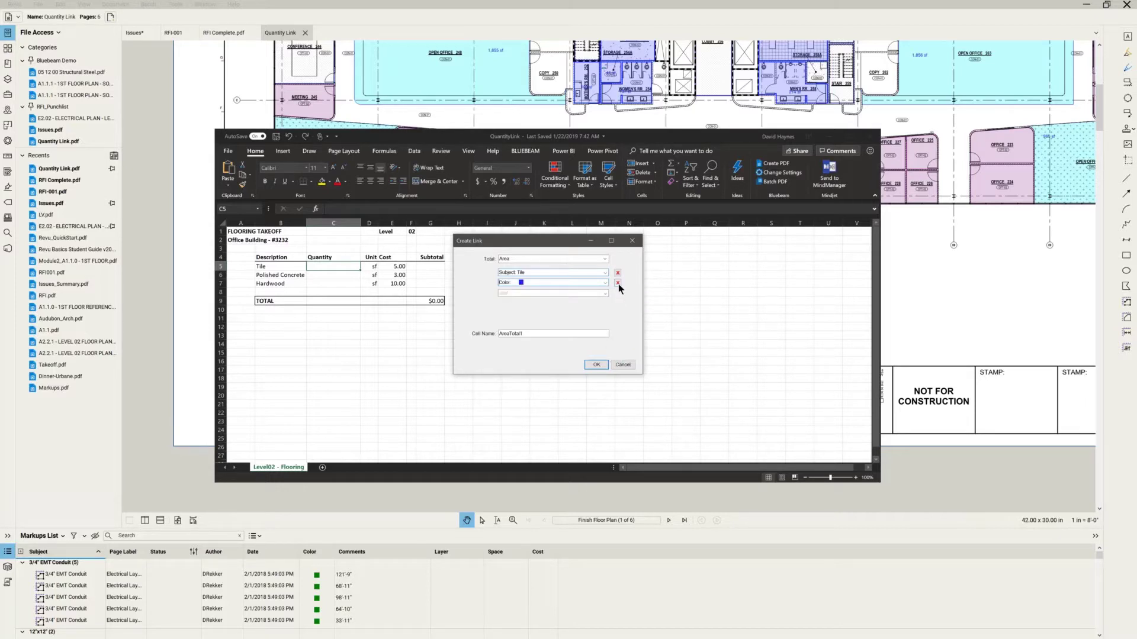
left_click(618, 283)
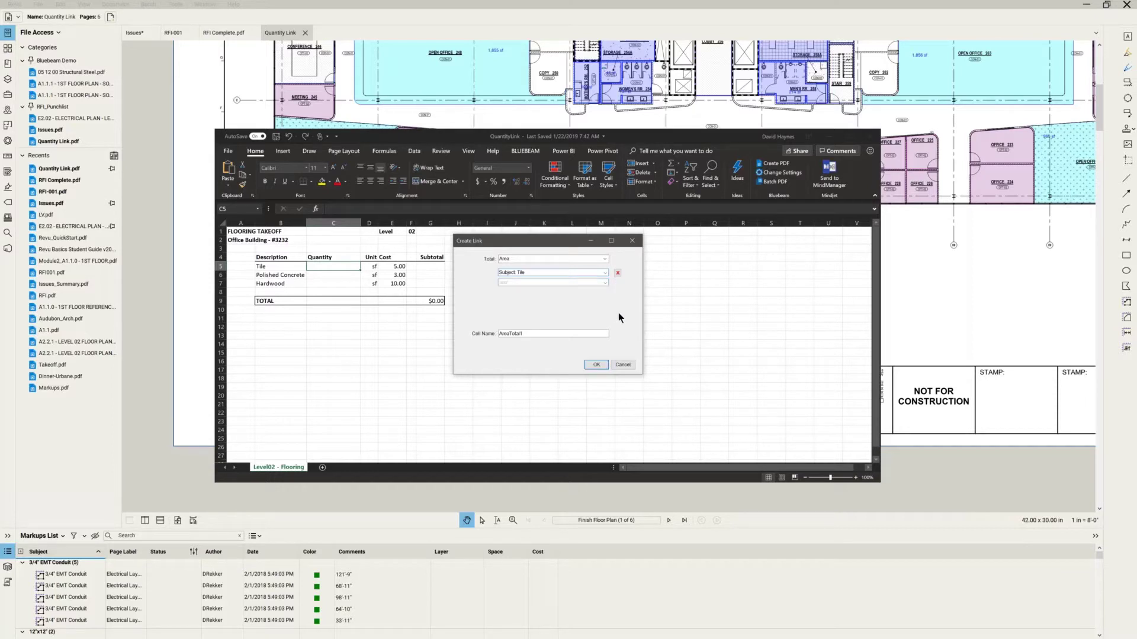
Name the linked cell TileCost so C5 reads 1112, then minimize Excel.
left_click_drag(530, 334, 428, 334)
type("TileArea")
left_click(595, 364)
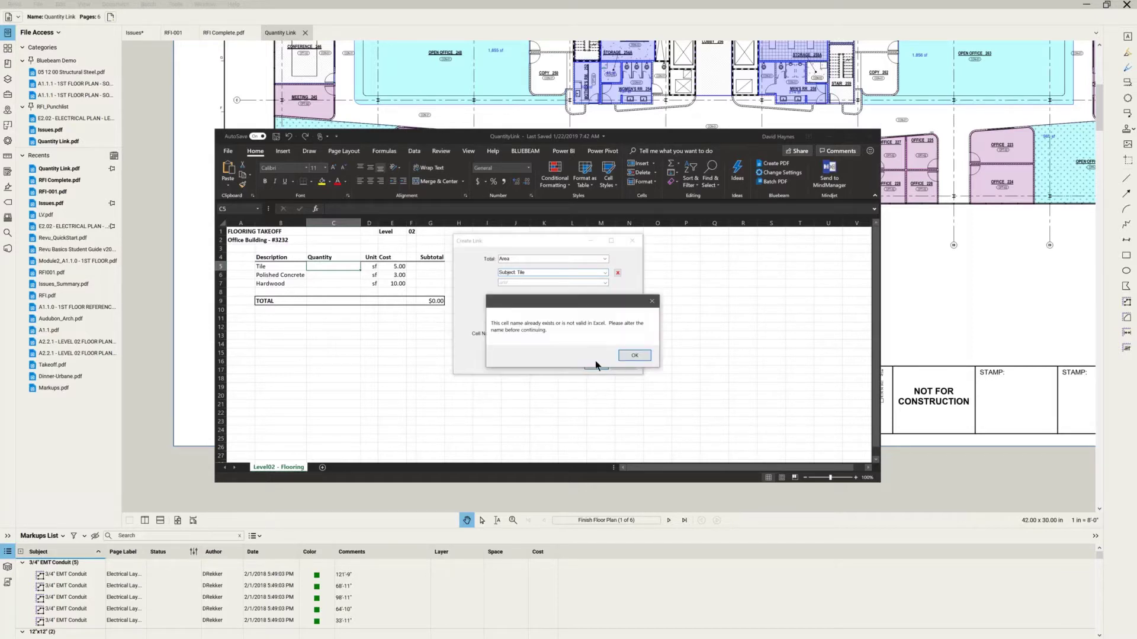
left_click(628, 354)
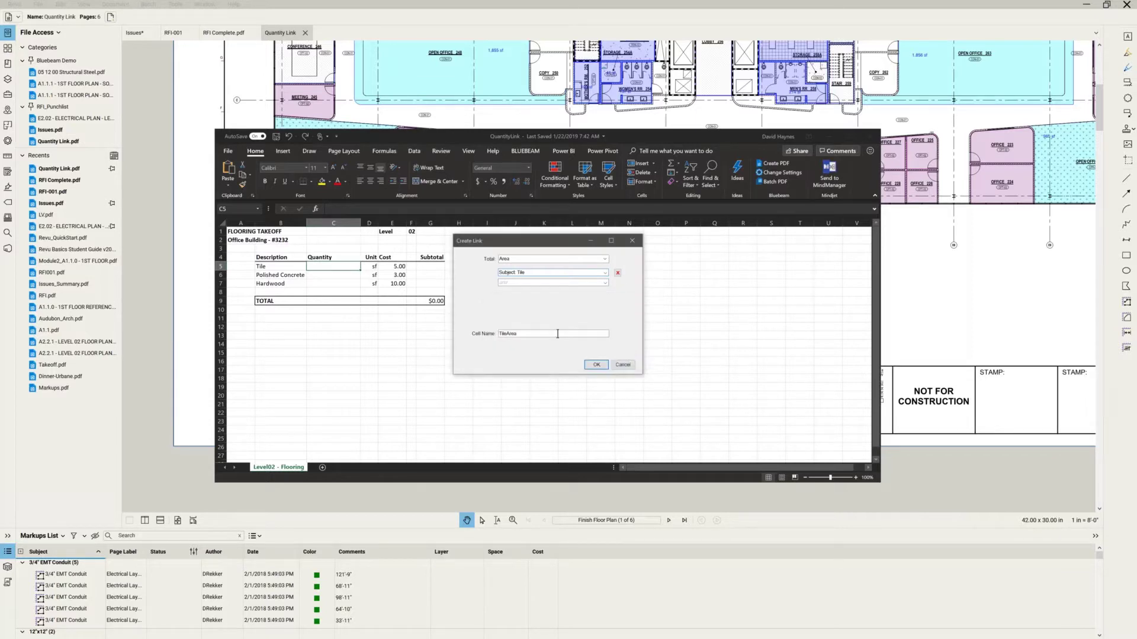
left_click_drag(545, 334, 460, 334)
type("Ti")
left_click(591, 364)
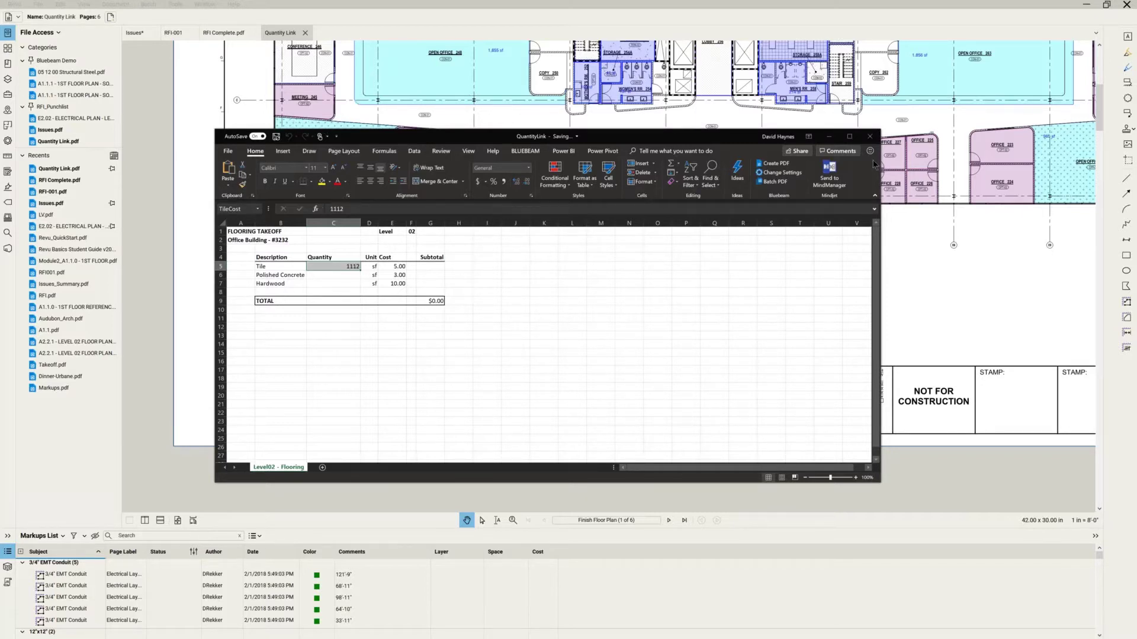
left_click(829, 136)
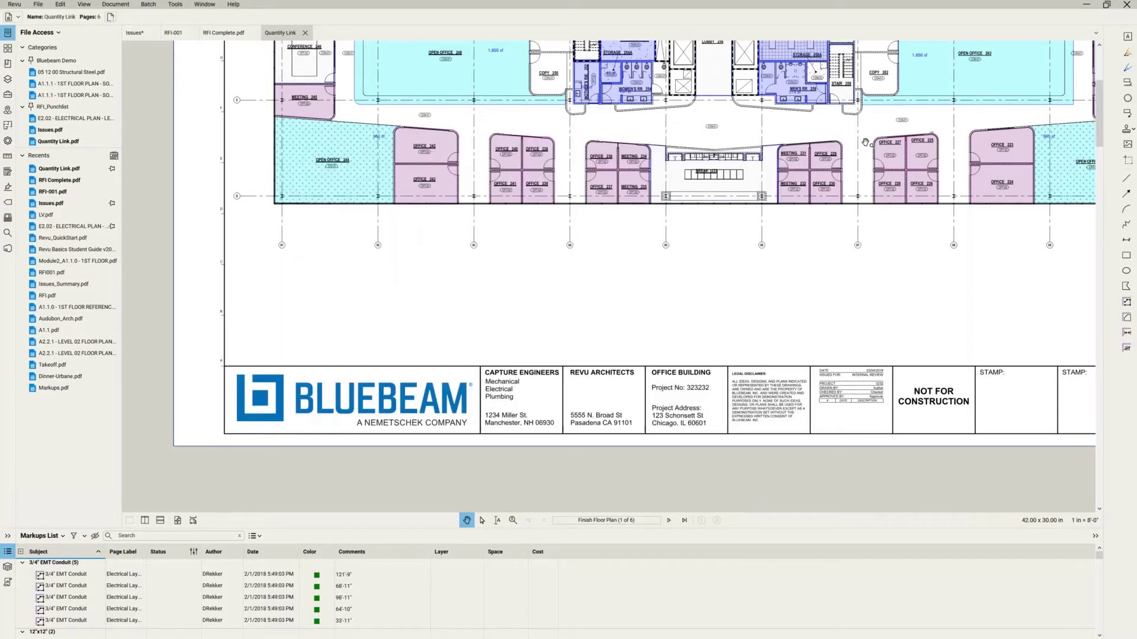
Zoom out and pan the plan to the legend showing Tile at 1,112 sf, then return to Excel.
scroll(834, 196, "down", 4)
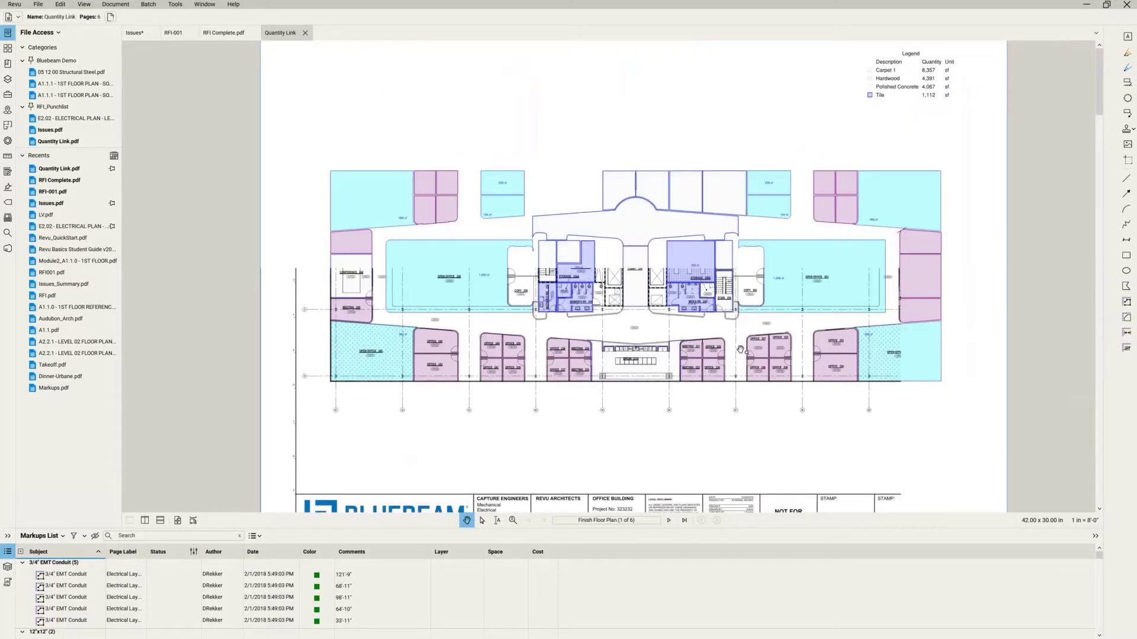
left_click_drag(740, 350, 728, 375)
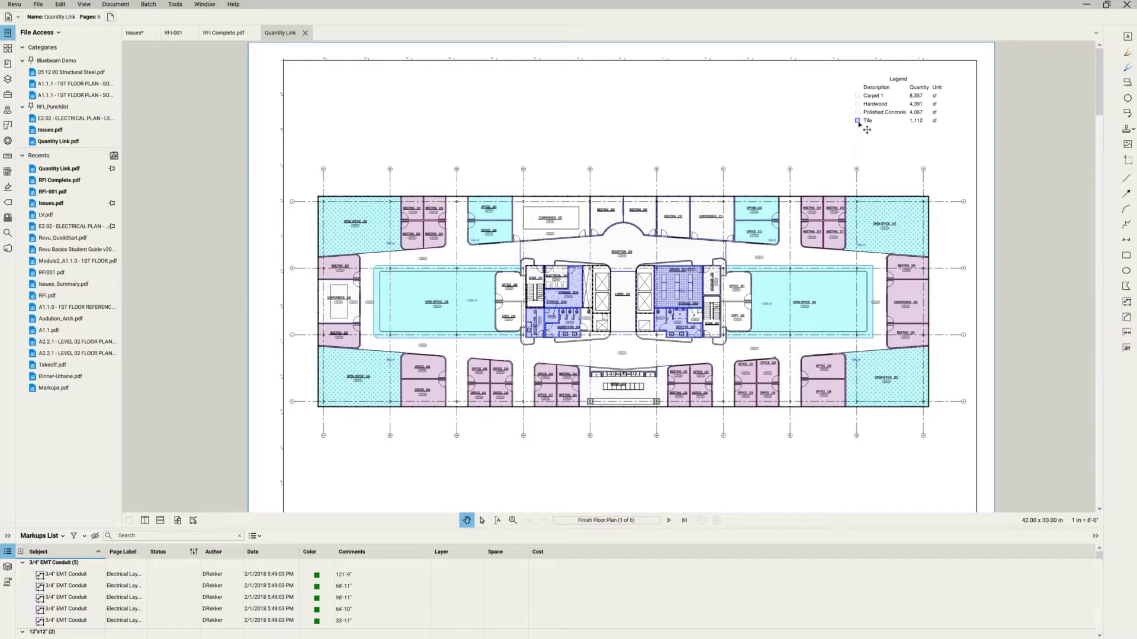
key("alt+Tab")
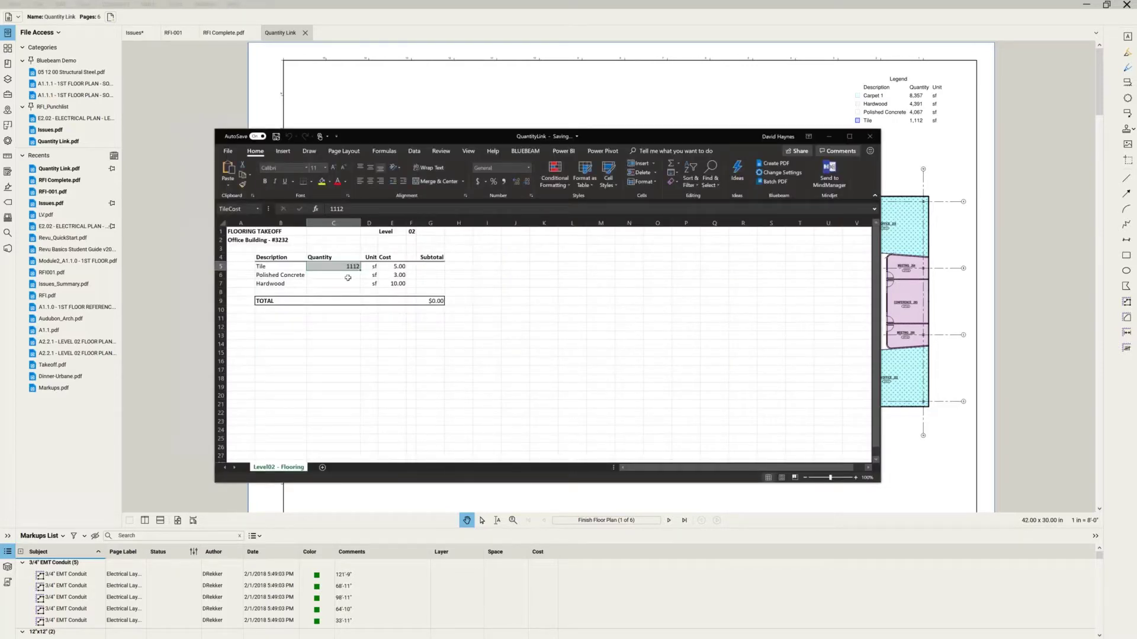
Enter the Tile subtotal formula =TileCost*E5 in G5.
left_click(430, 267)
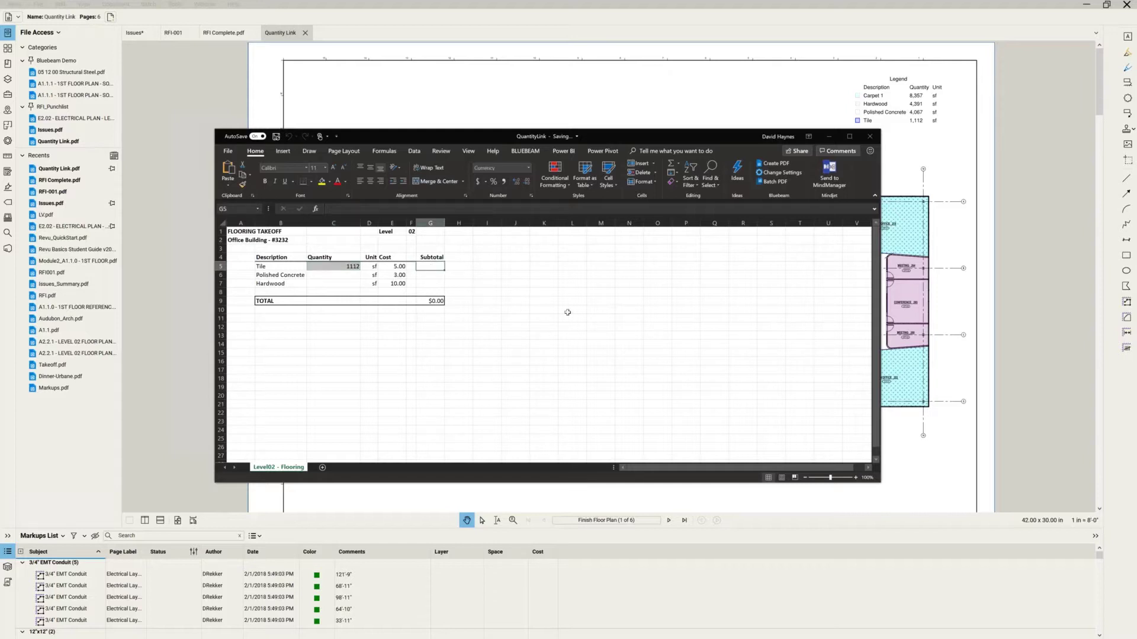
type("=")
left_click(330, 266)
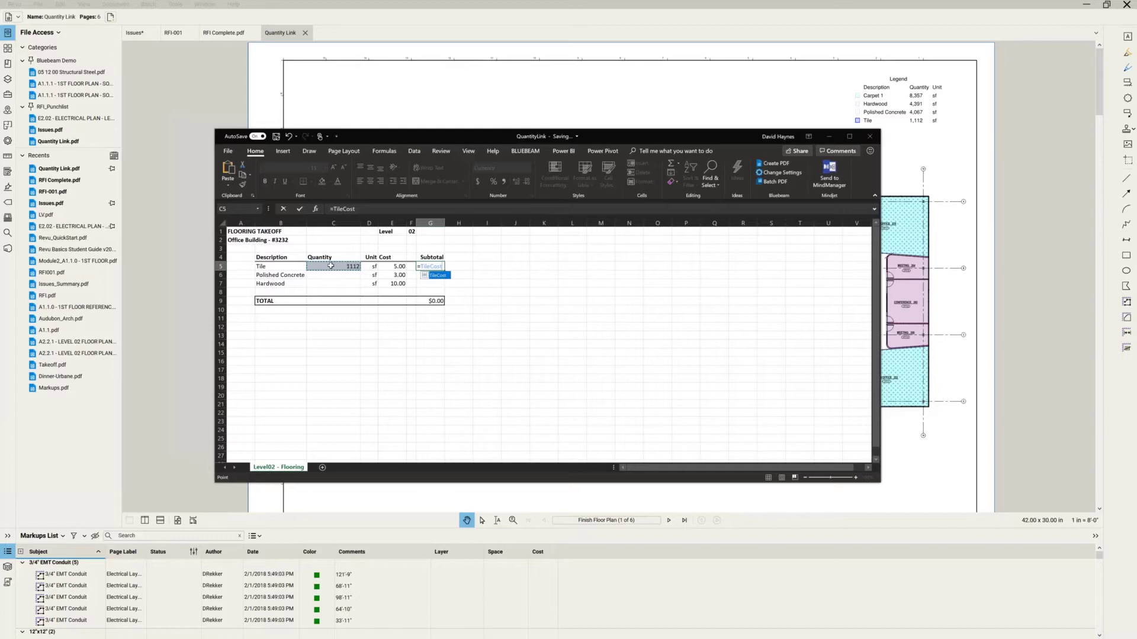
type("*")
left_click(398, 265)
key("Return")
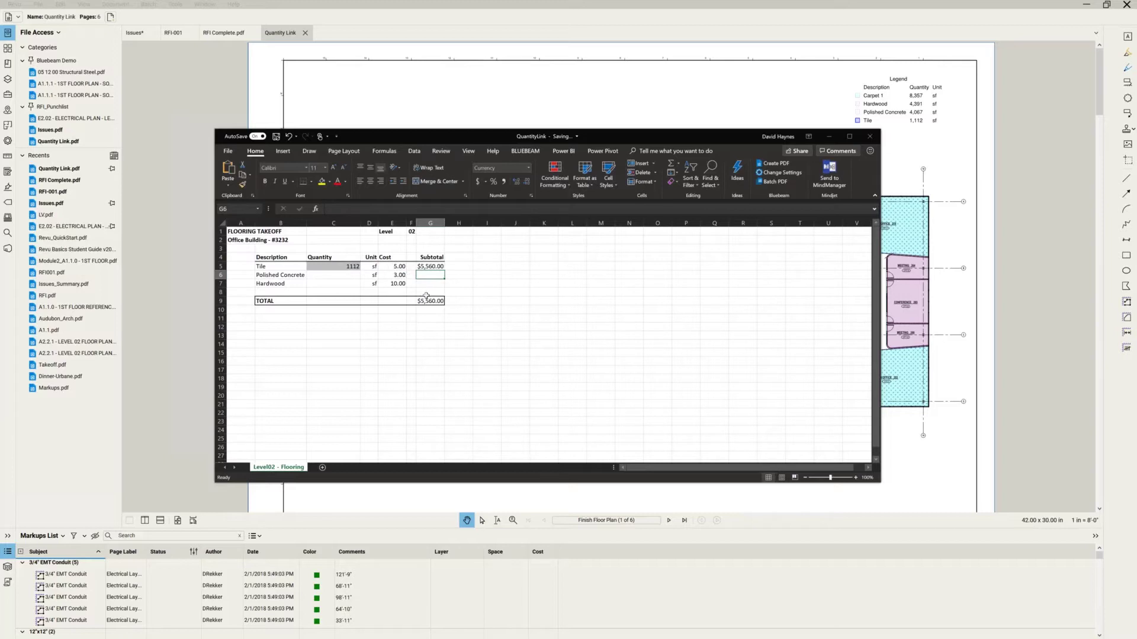
Link C6 to the Area of Polished Concrete markups as cell ConcCost, showing 4067.
left_click(339, 276)
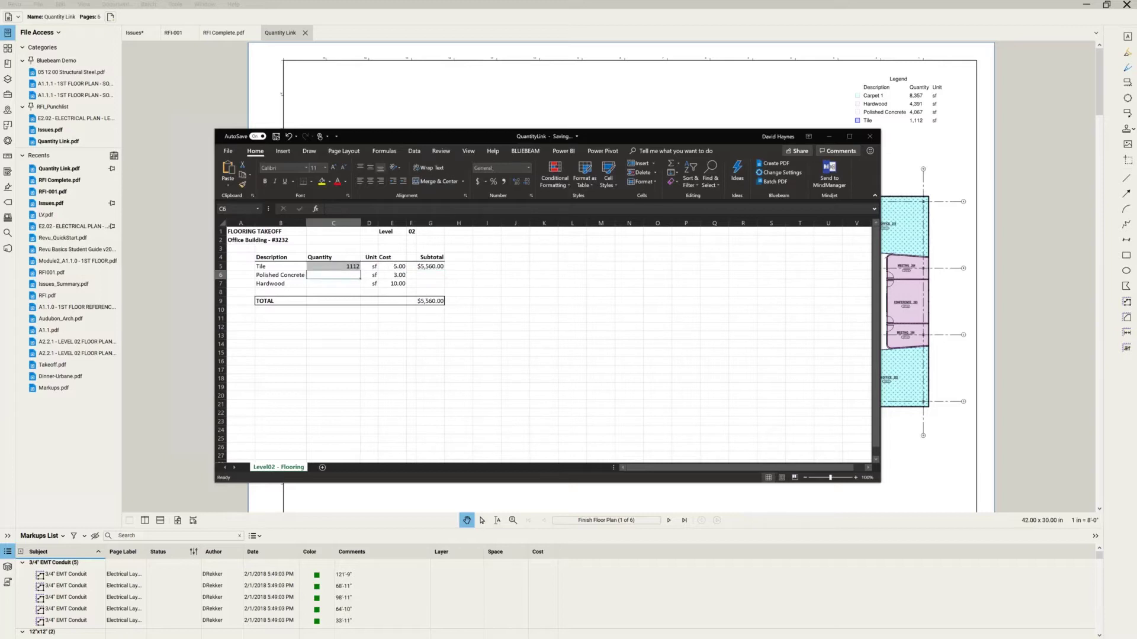
right_click(341, 276)
mouse_move(356, 283)
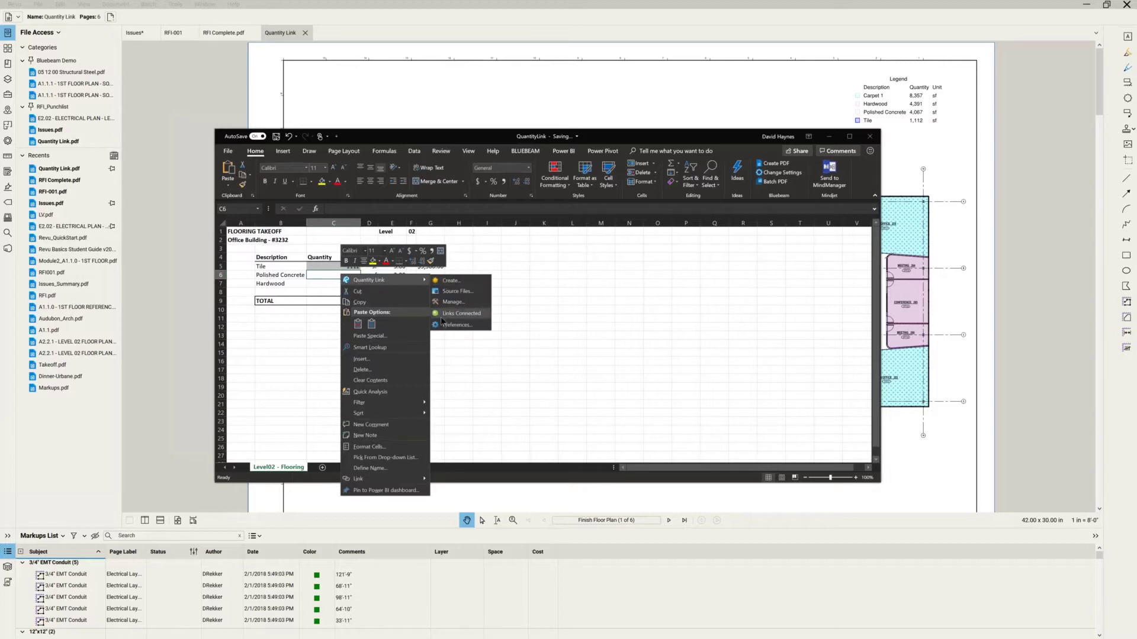
left_click(449, 283)
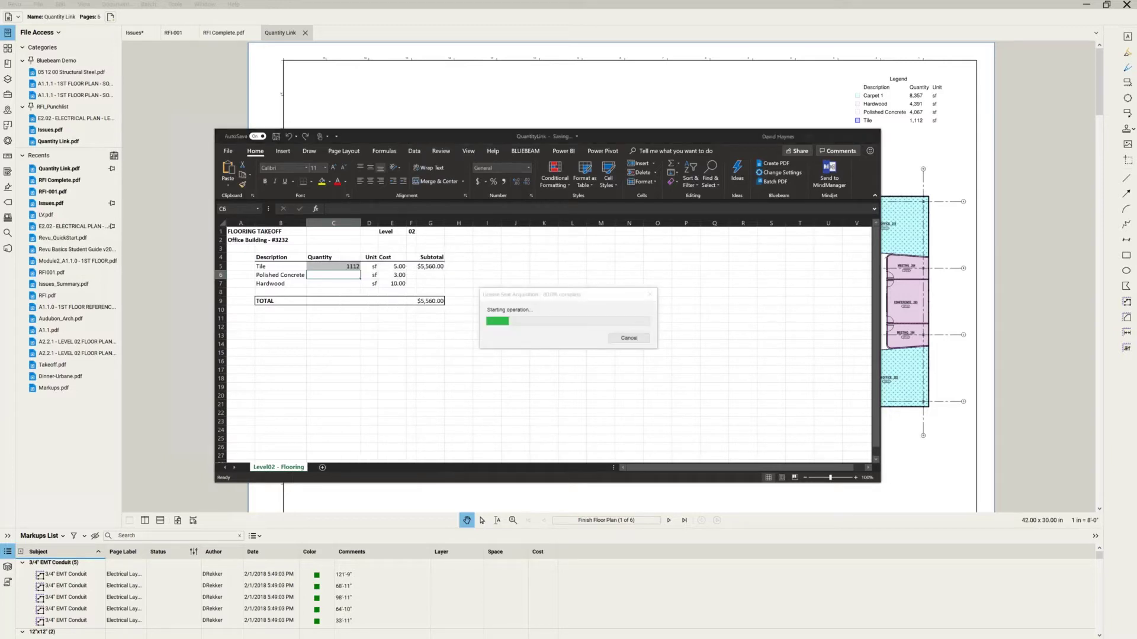
left_click(559, 260)
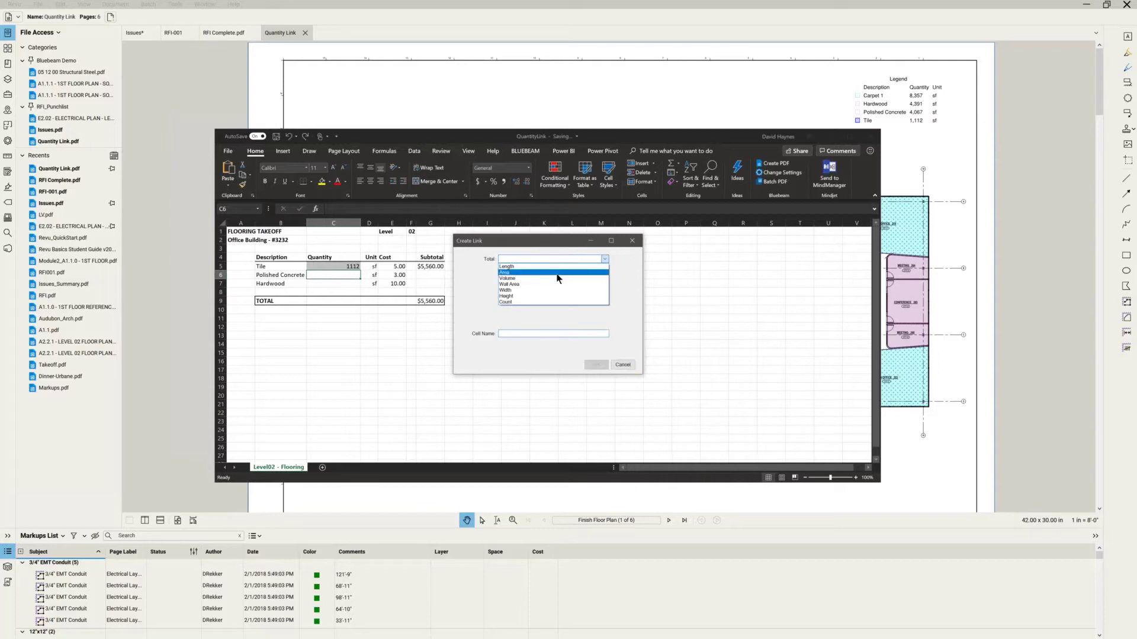
left_click(559, 271)
left_click(559, 272)
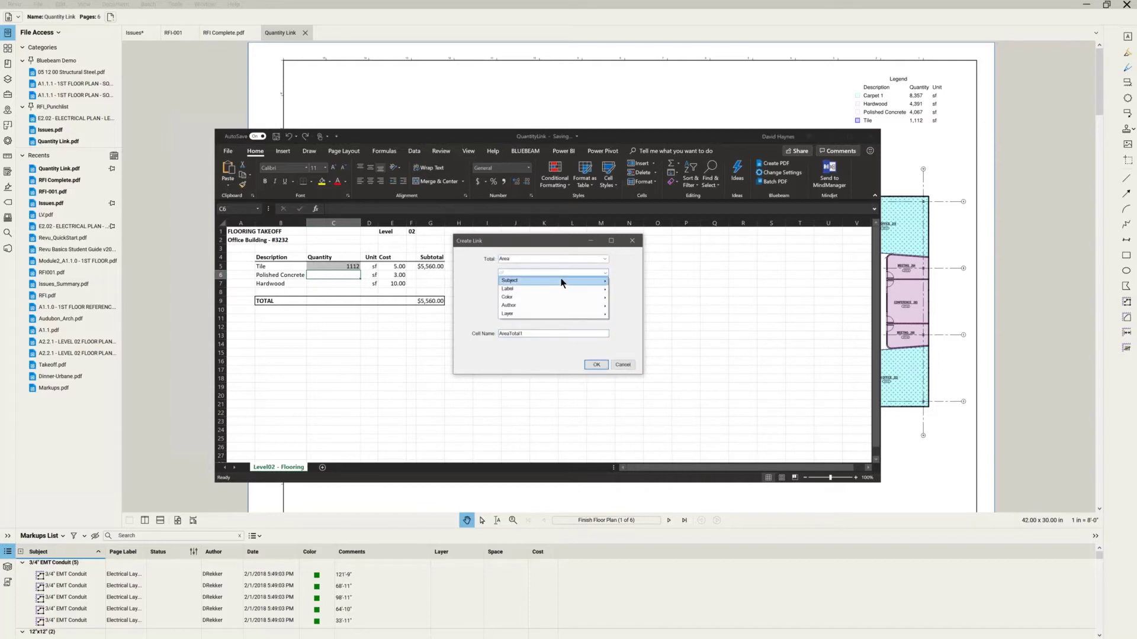
mouse_move(561, 279)
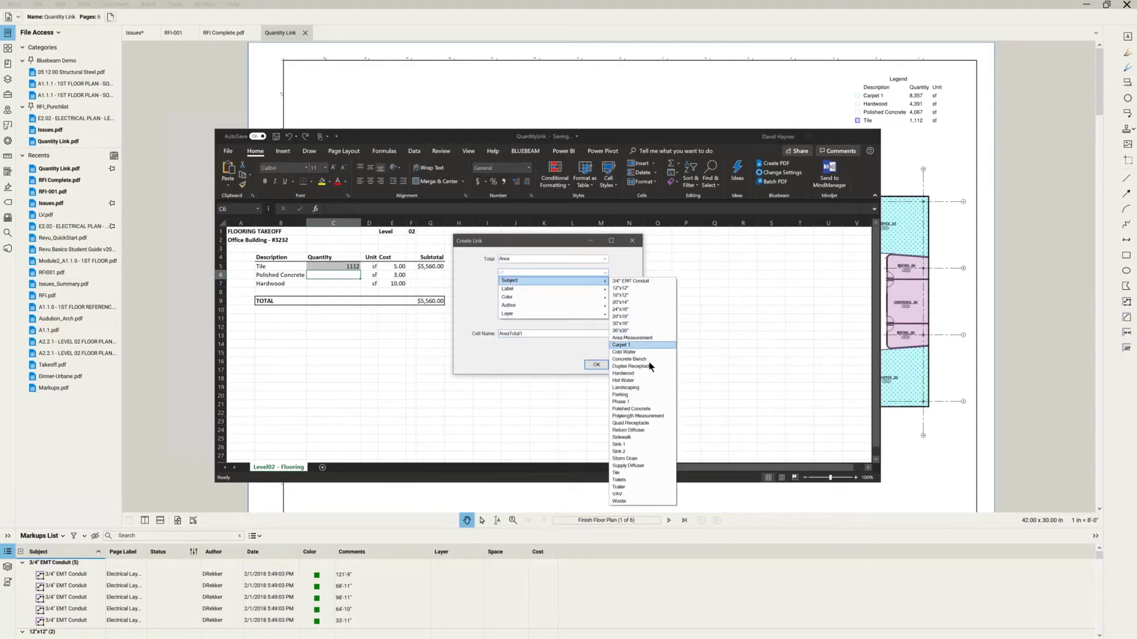
left_click(648, 408)
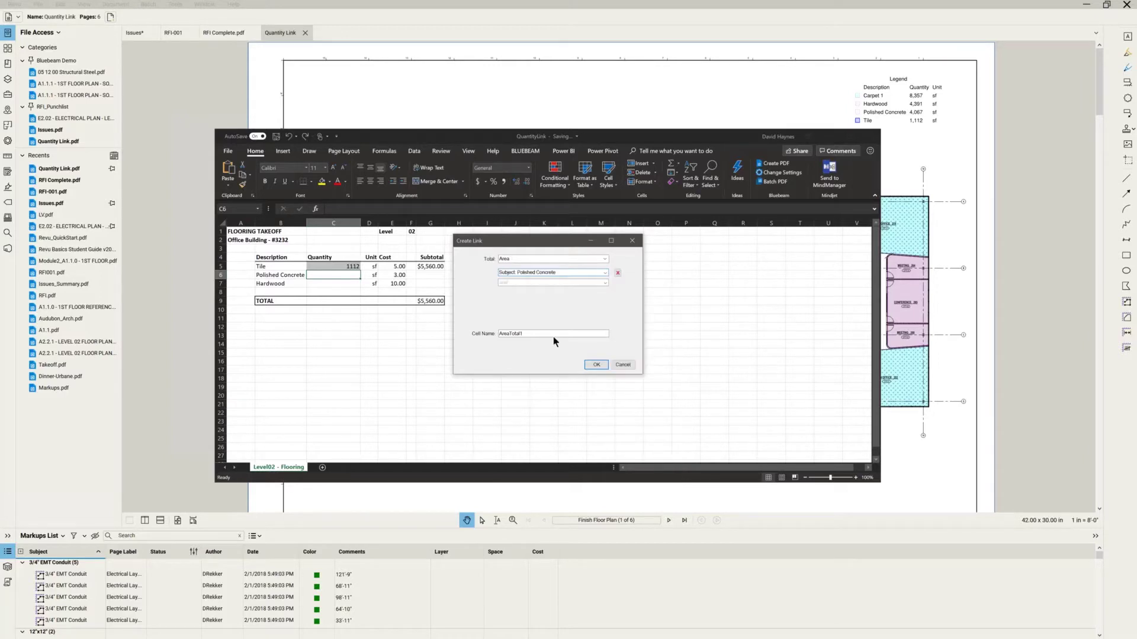
left_click_drag(524, 334, 387, 301)
type("ConcCost")
left_click(595, 364)
left_click(332, 284)
Link C7 to the Area of Hardwood markups as cell HardwdCost, showing 4391.
right_click(331, 284)
mouse_move(349, 291)
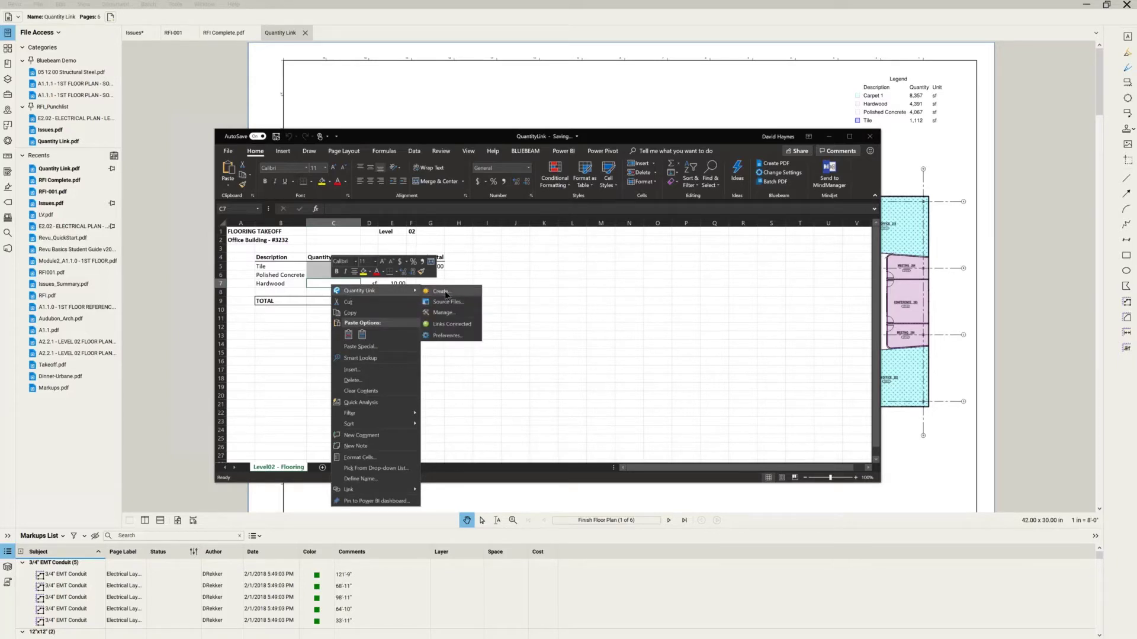
left_click(474, 290)
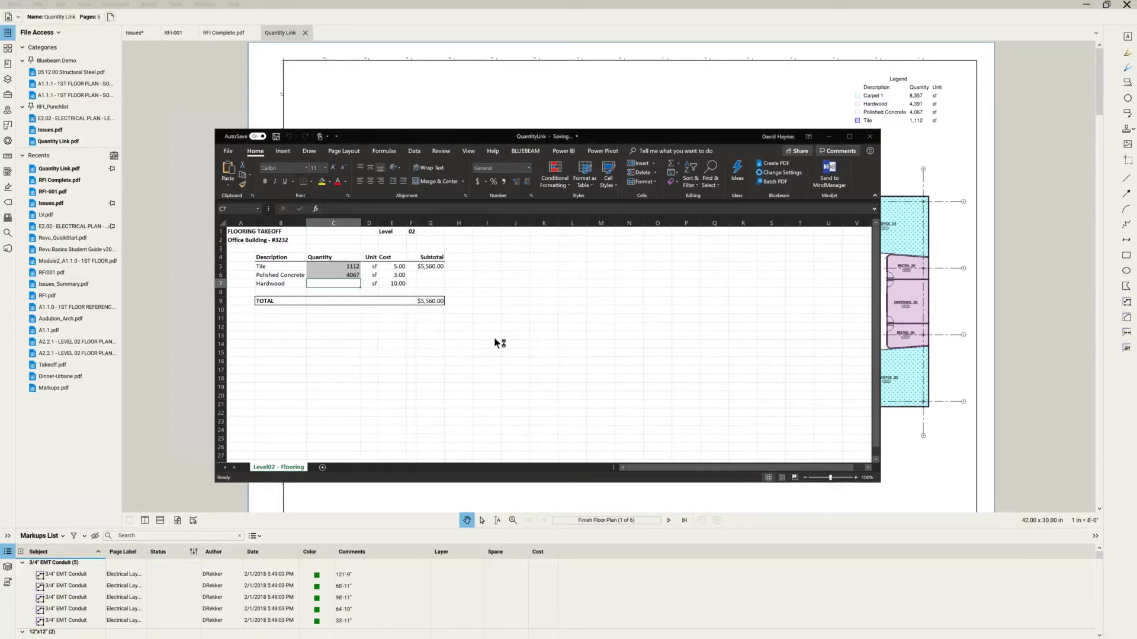
left_click(604, 259)
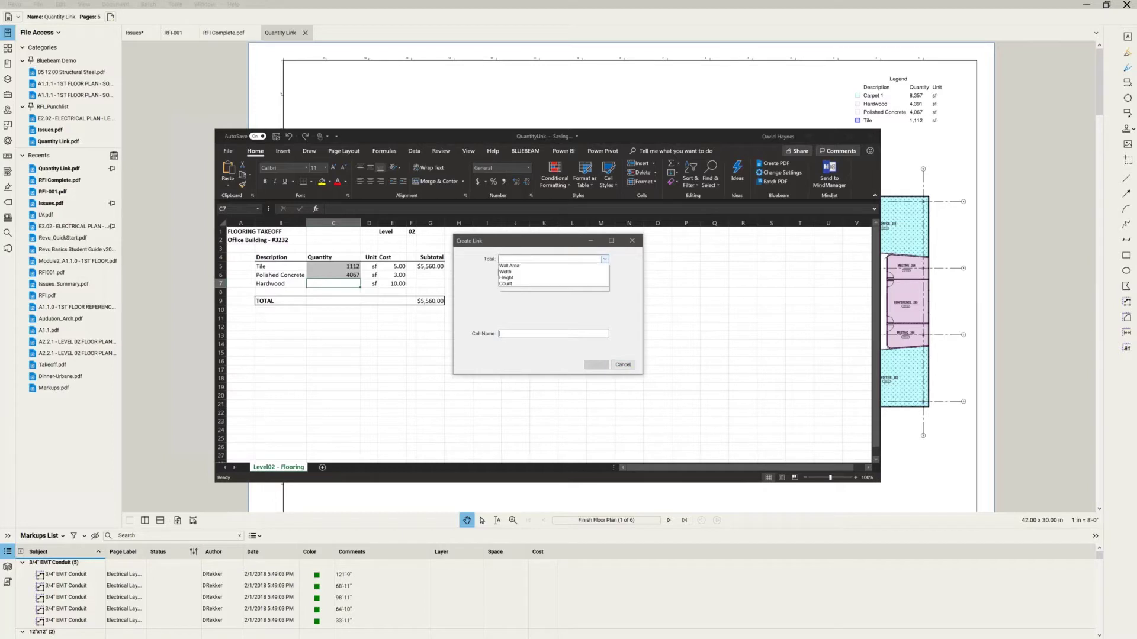
left_click(595, 271)
left_click(605, 273)
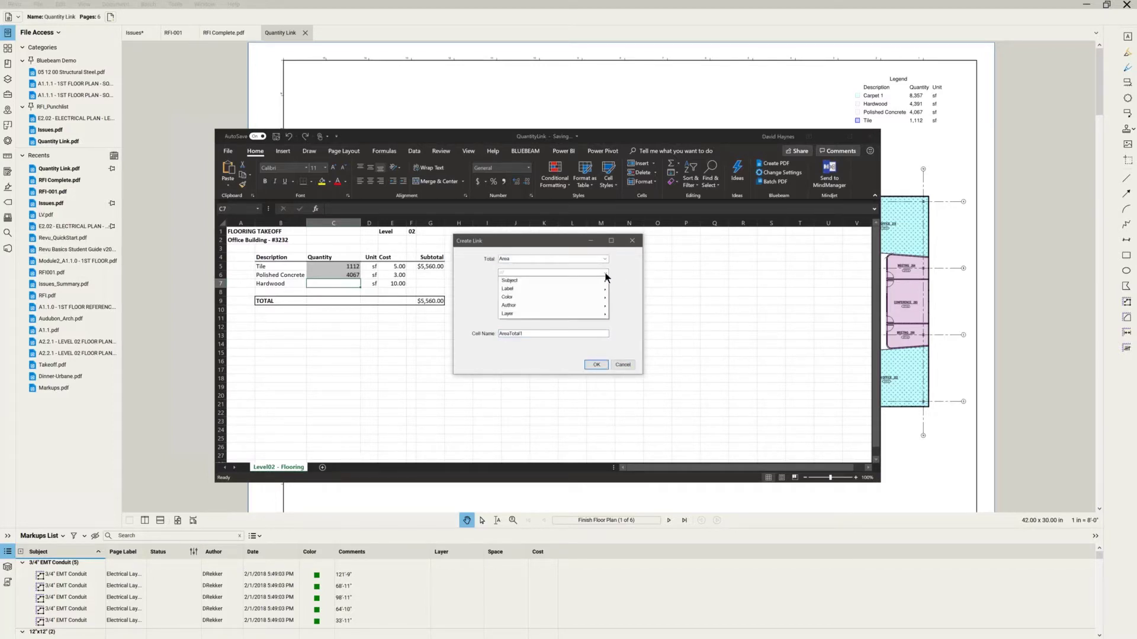
mouse_move(605, 281)
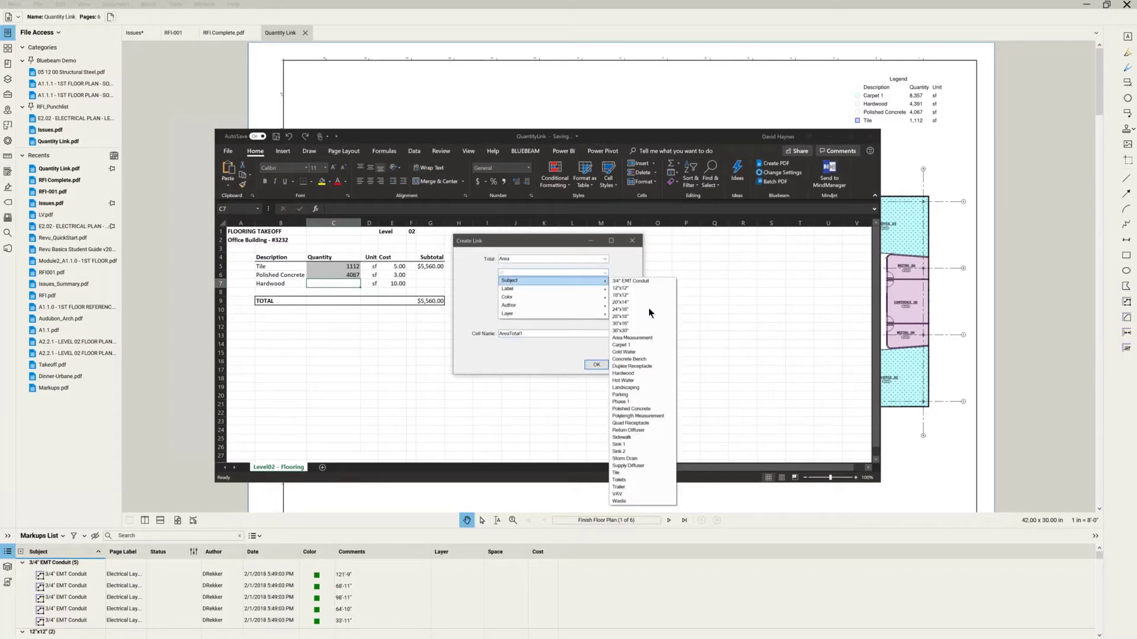
left_click(623, 373)
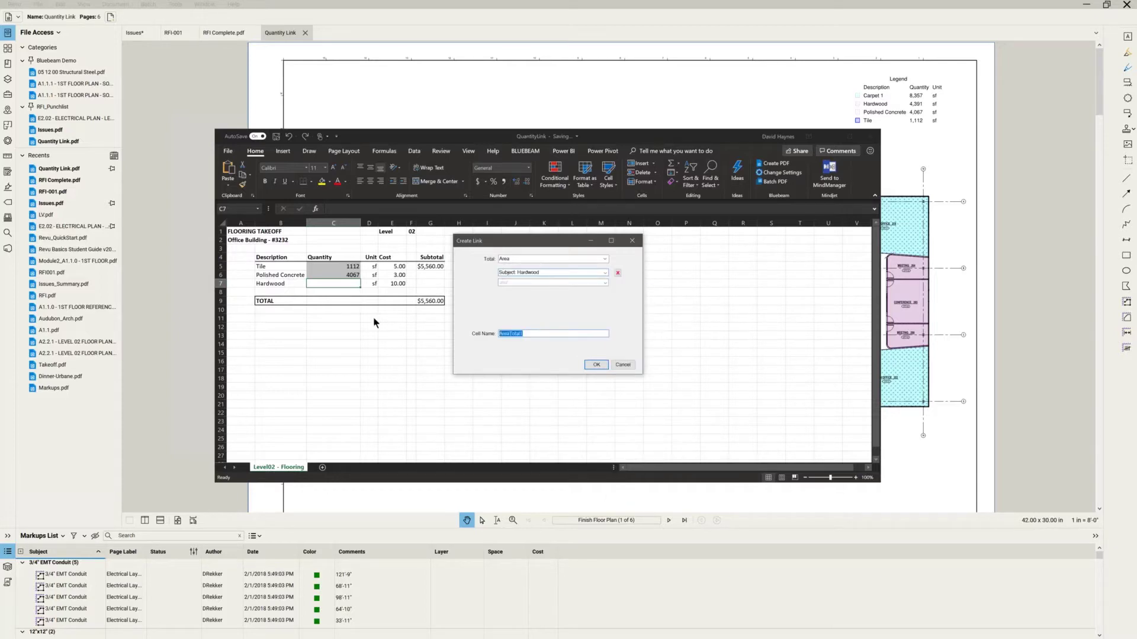
type("Hardwd Cost")
left_click(596, 364)
Enter subtotals =ConcCost*E6 in G6 and =HardwdCost*E7 in G7, bringing the total to $61,671.00.
left_click(431, 276)
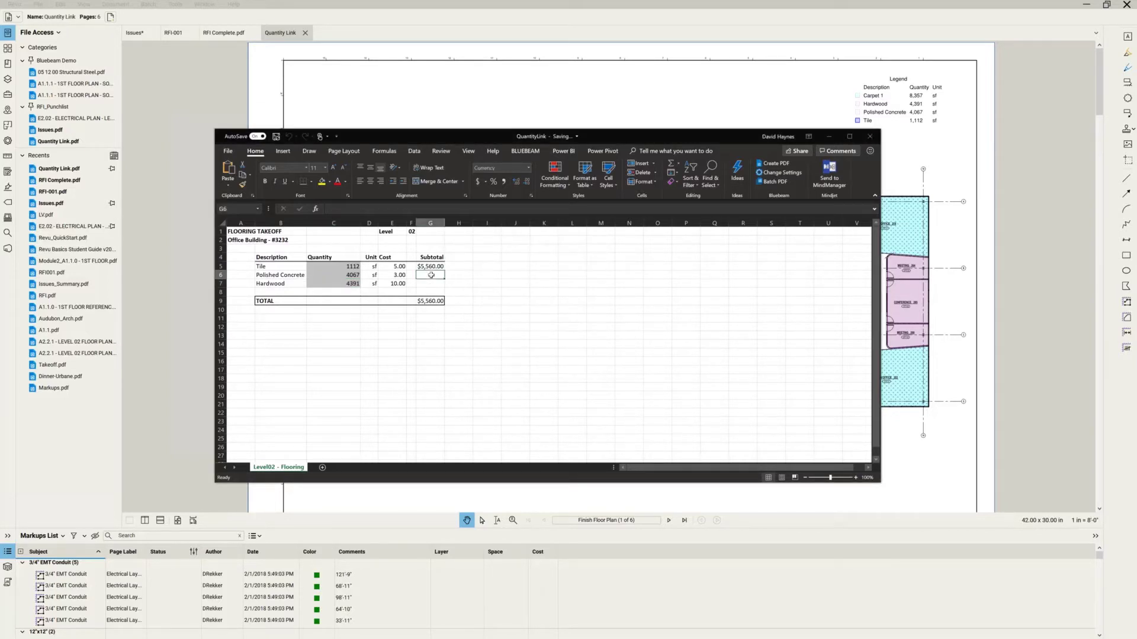
type("=")
left_click(337, 275)
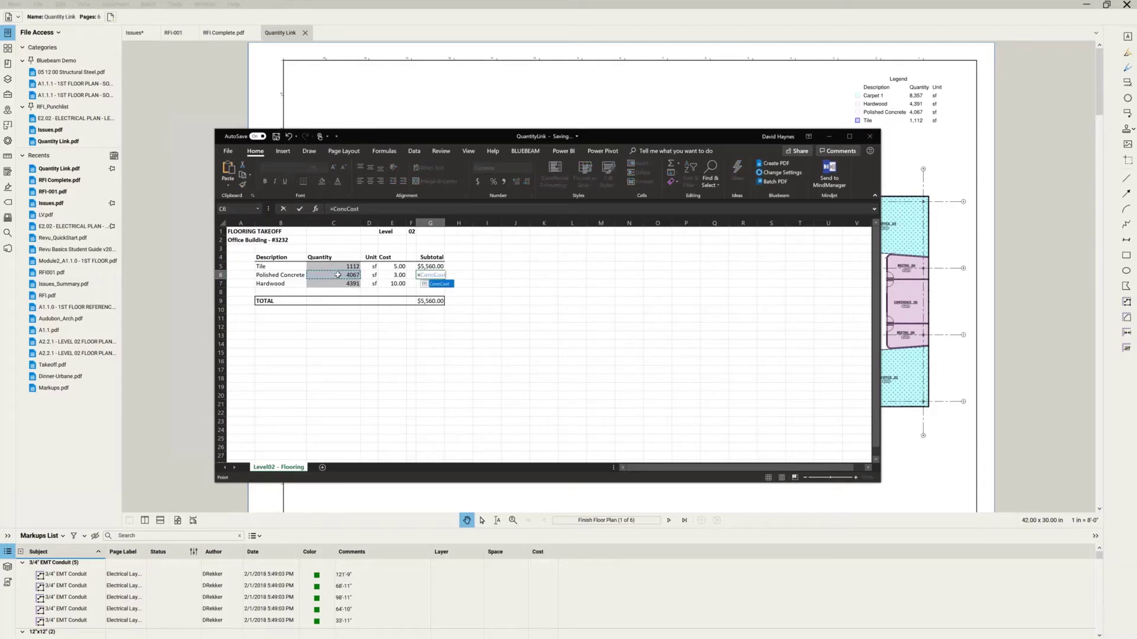
type("*")
left_click(383, 276)
key("Return")
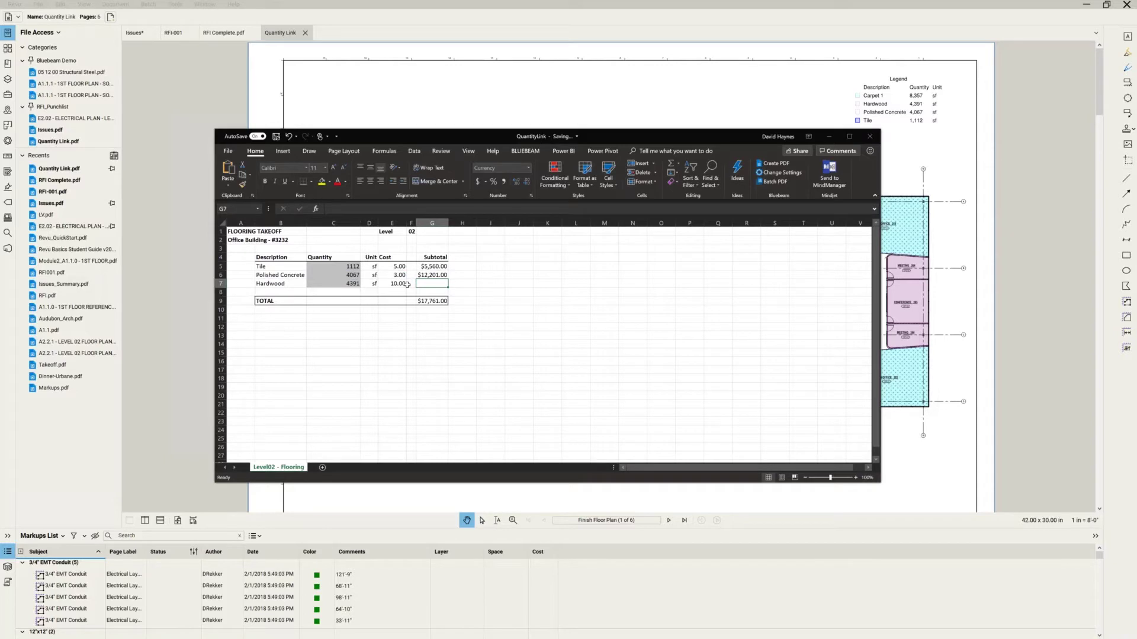
type("=")
left_click(347, 285)
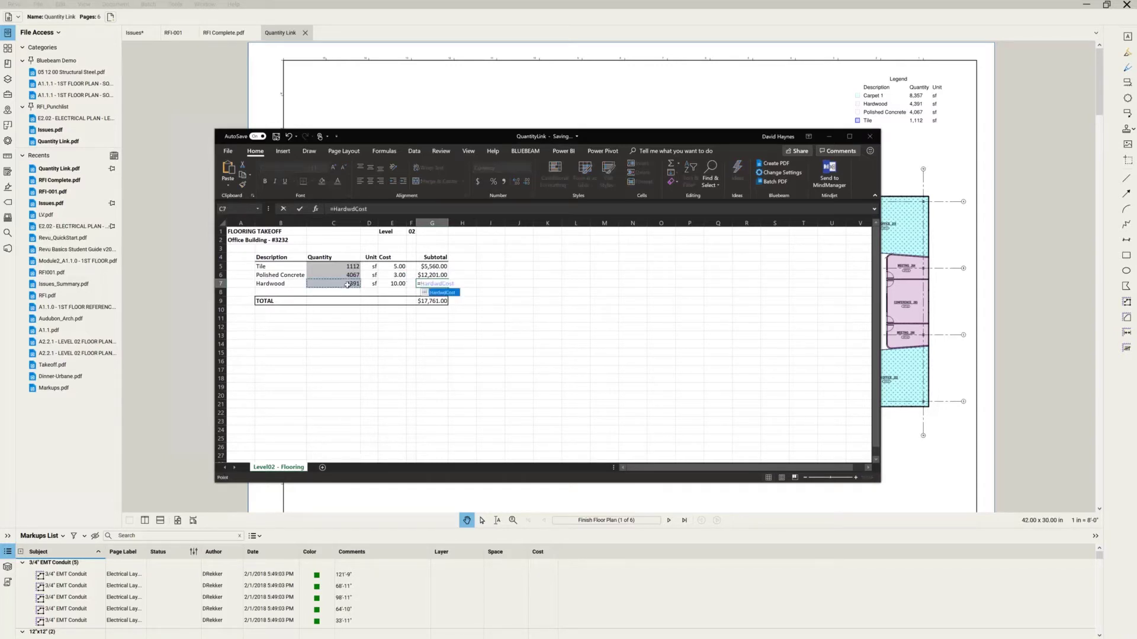
type("*")
left_click(385, 284)
key("Return")
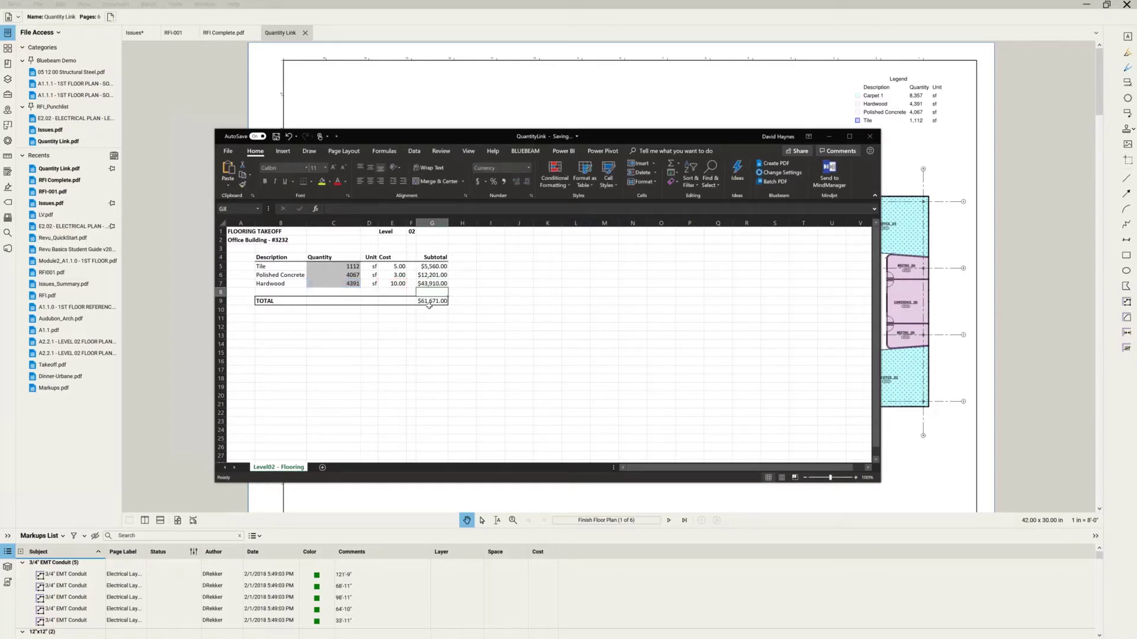
left_click(317, 266)
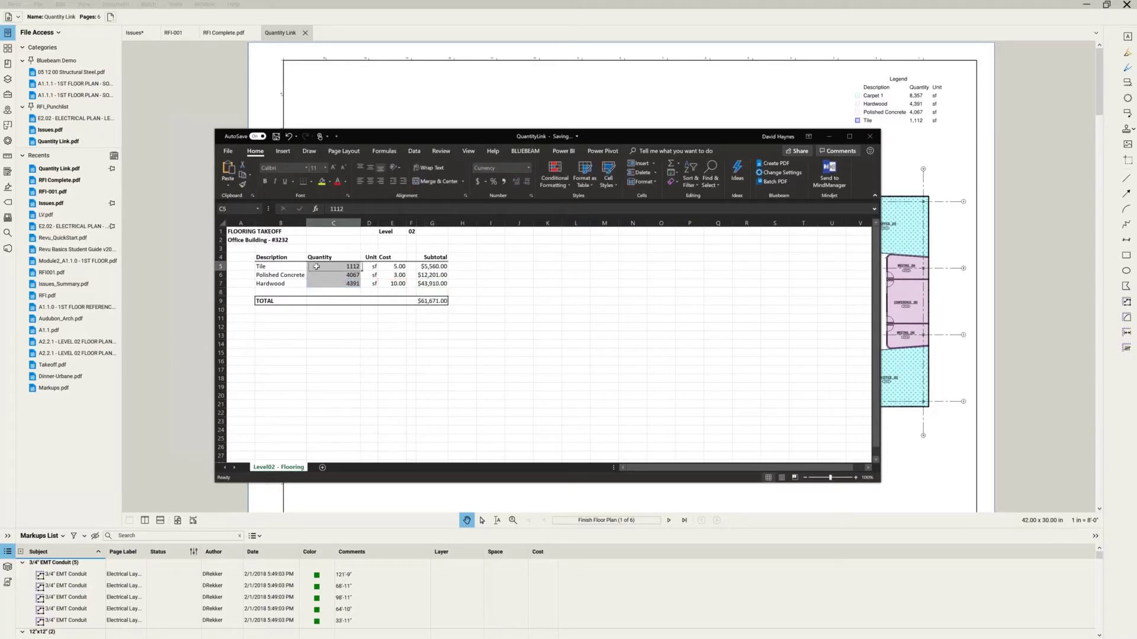
Review the Tile link settings for C5 and cancel without changes.
right_click(317, 267)
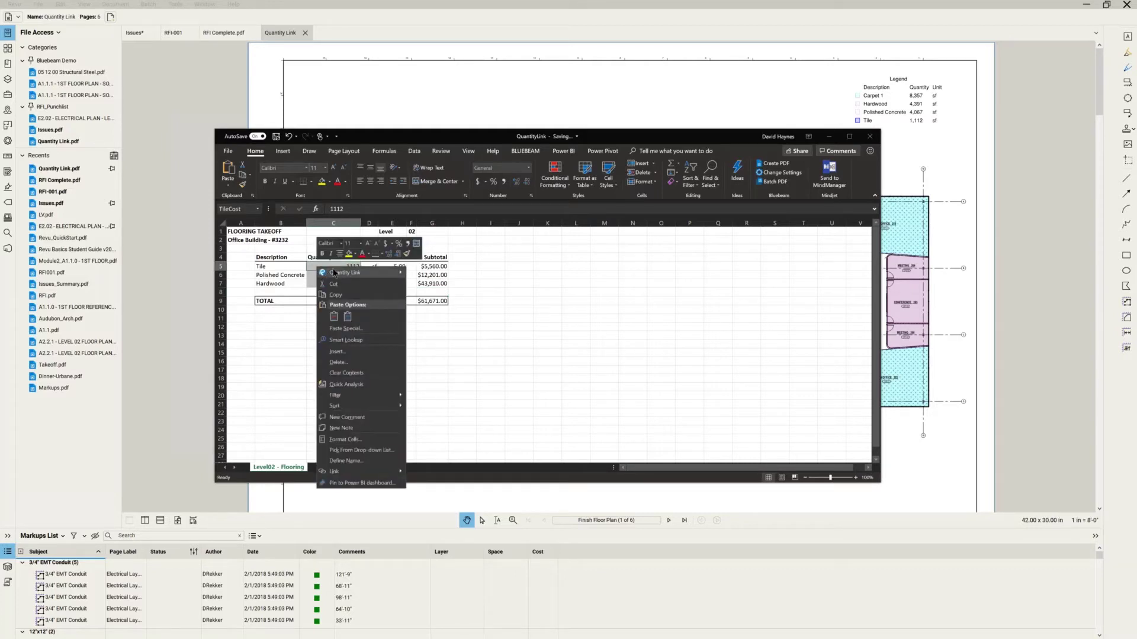
mouse_move(335, 273)
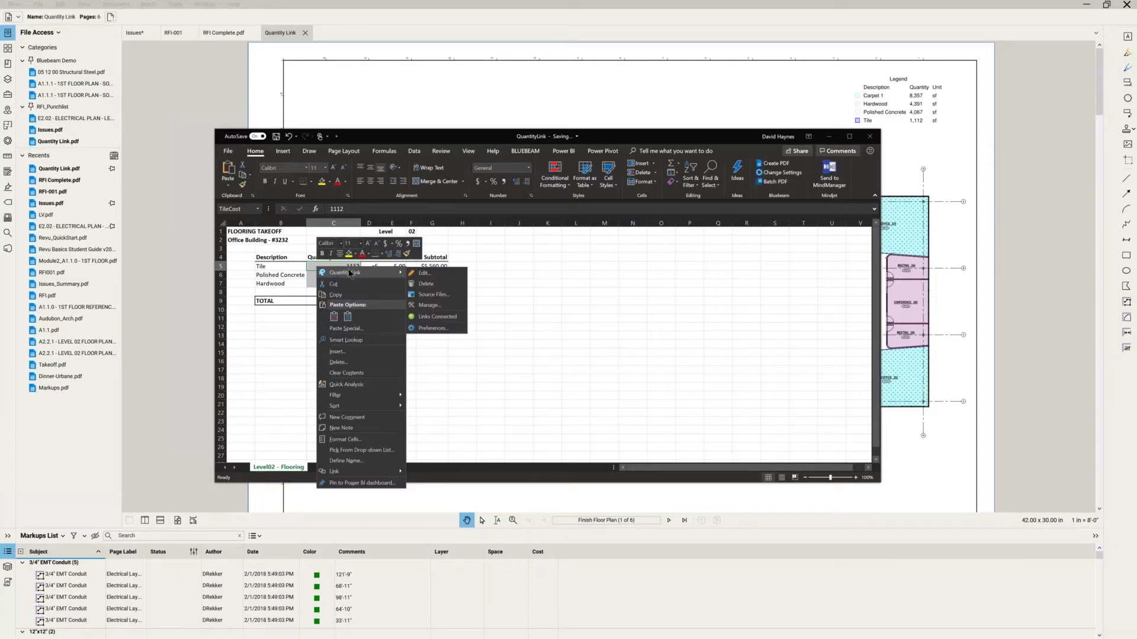
left_click(415, 273)
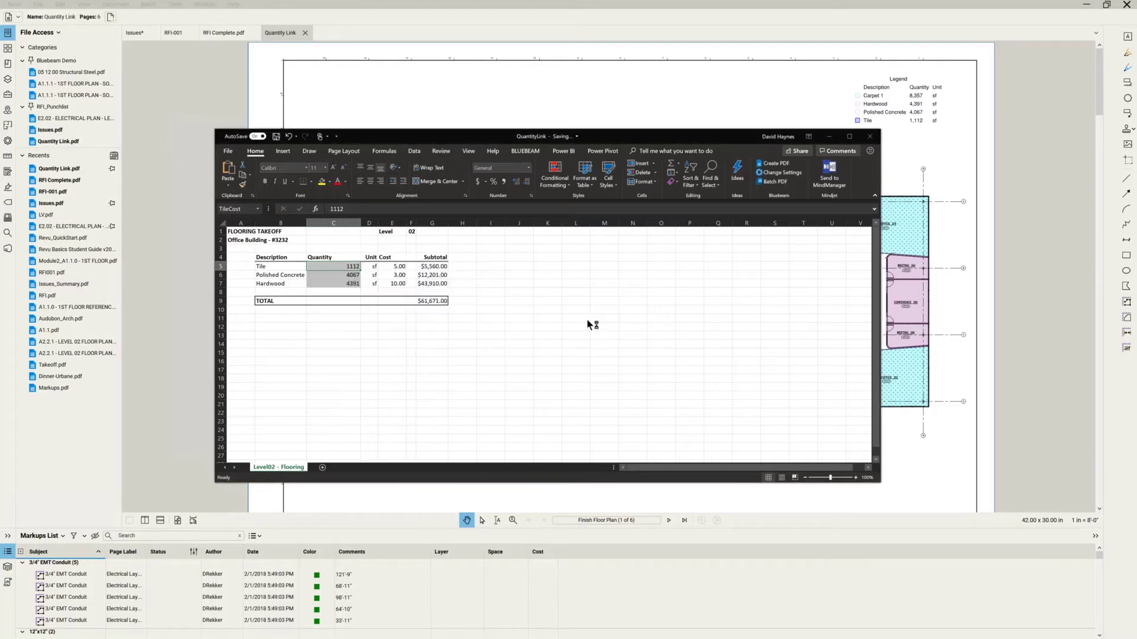
left_click(623, 367)
Open the Quantity Link source files list for the workbook.
right_click(328, 266)
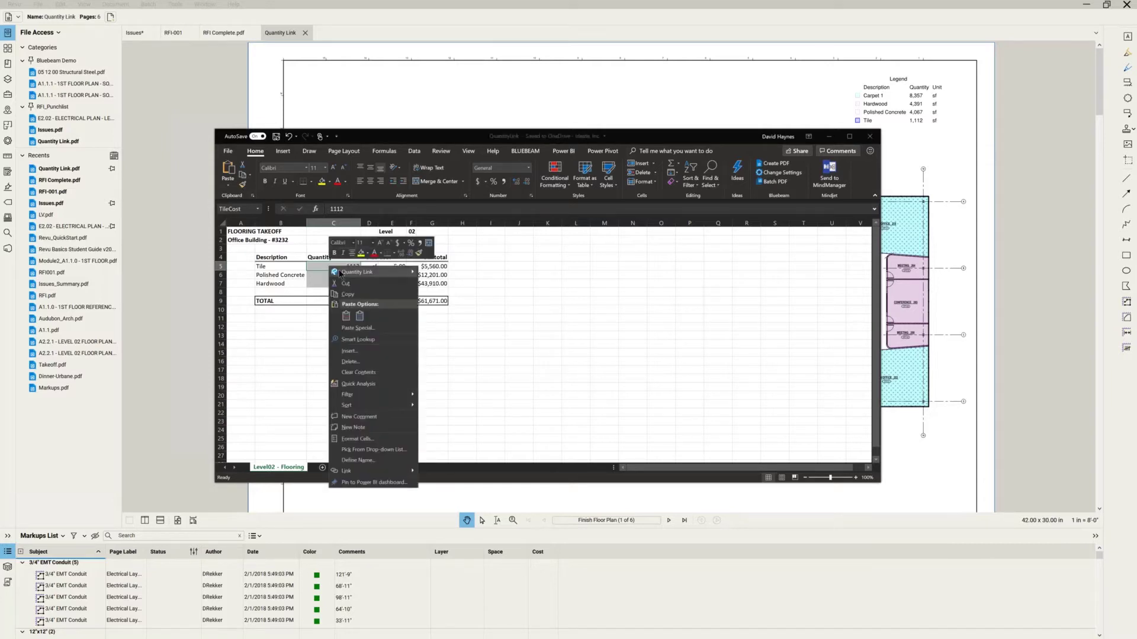
mouse_move(340, 273)
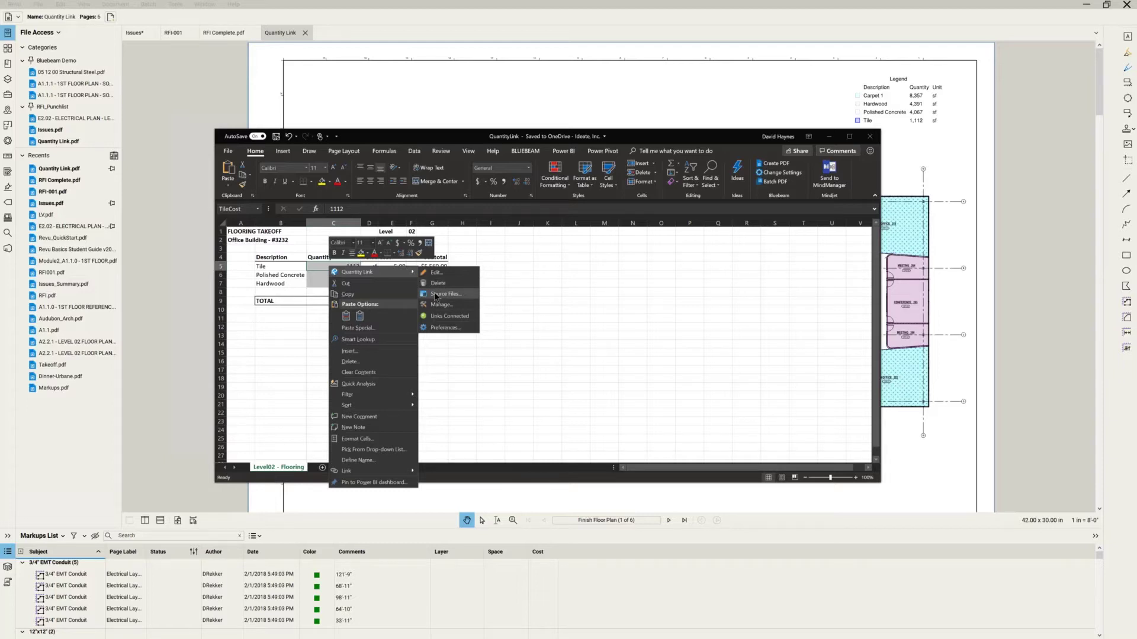
left_click(438, 294)
Confirm Quantity Link.pdf is the only linked source file and close the list unchanged.
left_click_drag(496, 222, 540, 267)
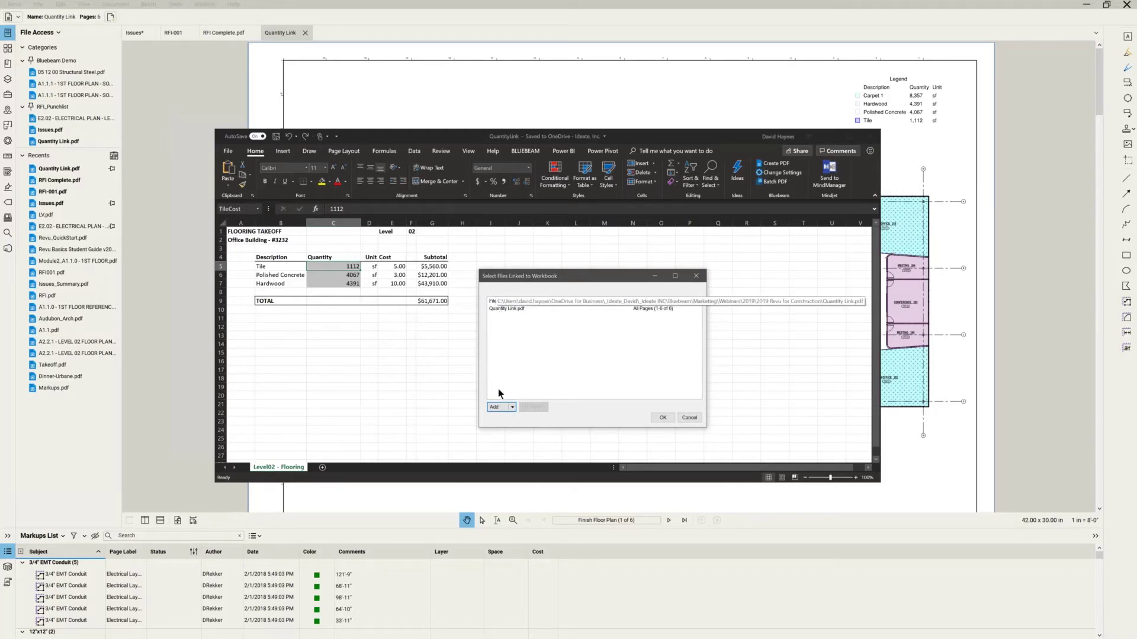
left_click(512, 407)
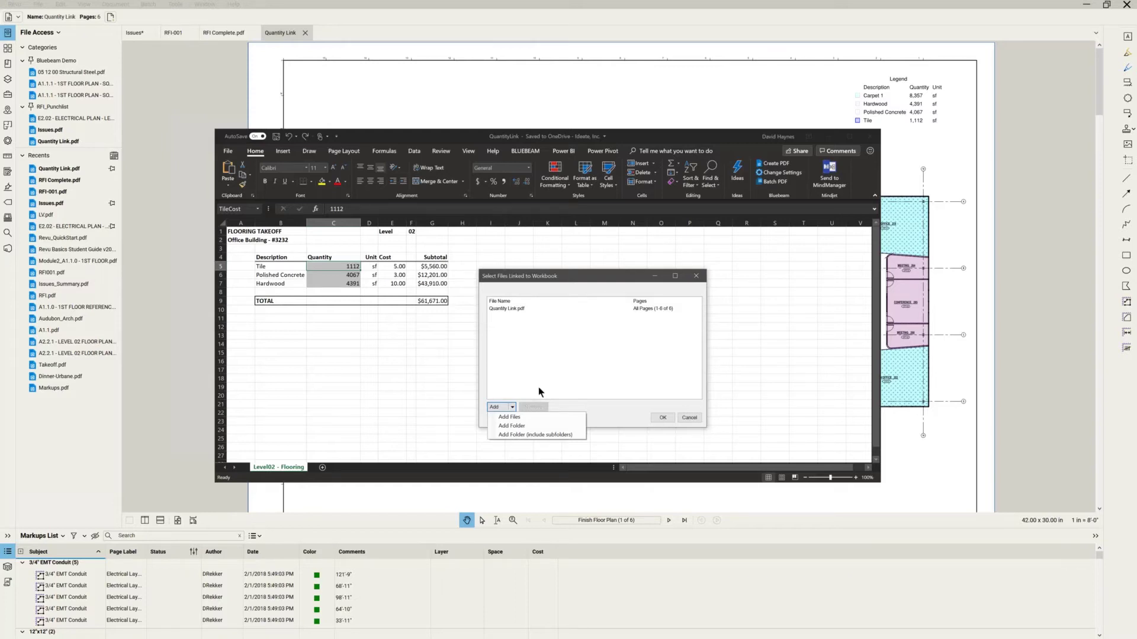
left_click(567, 401)
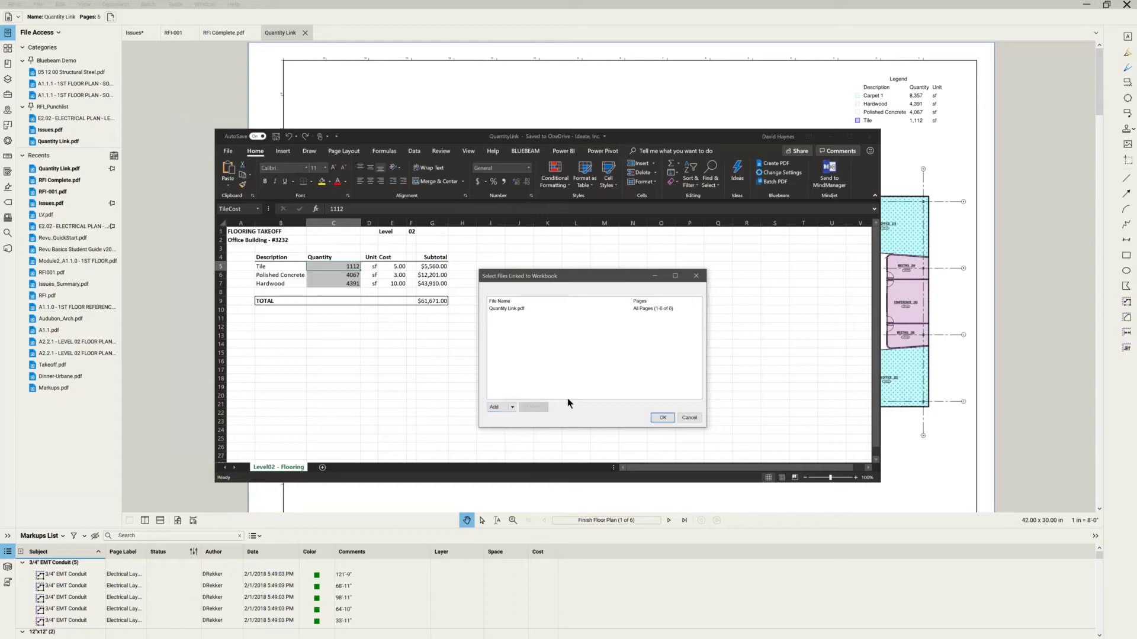
left_click(518, 308)
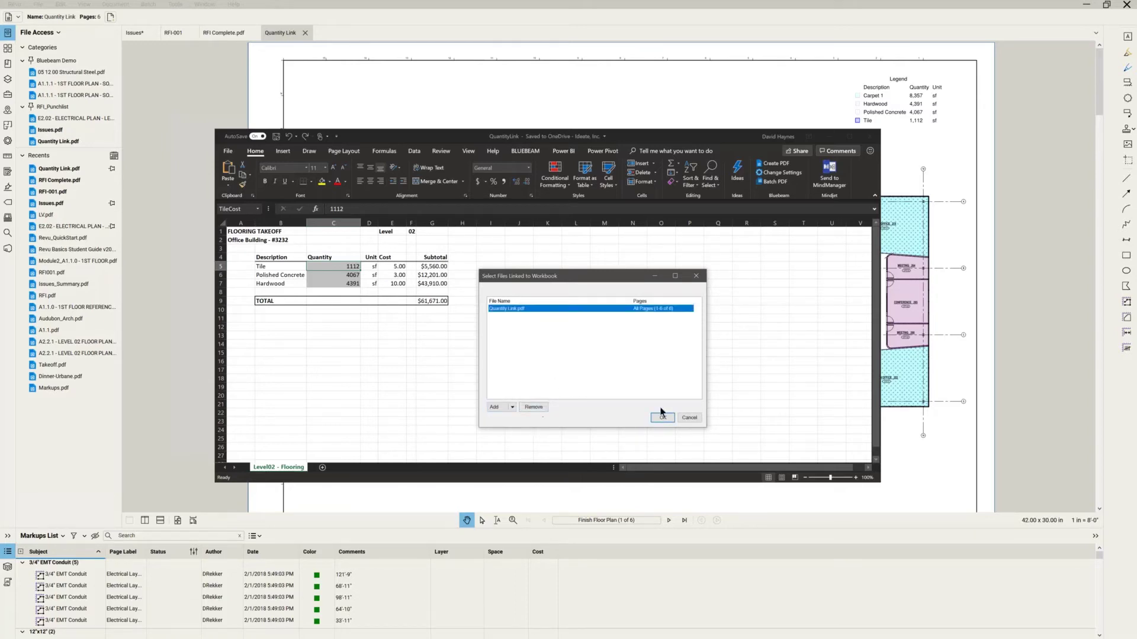
left_click(688, 418)
Review the TileCost, ConcCost and HardwdCost area links in Manage Links, then close it.
right_click(334, 266)
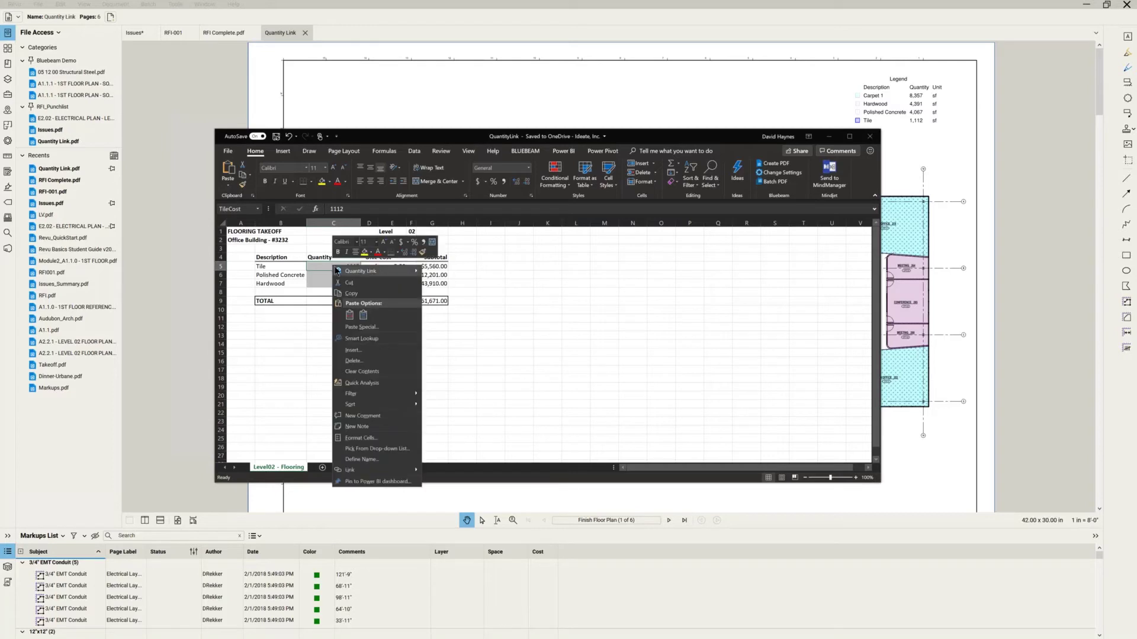
mouse_move(410, 273)
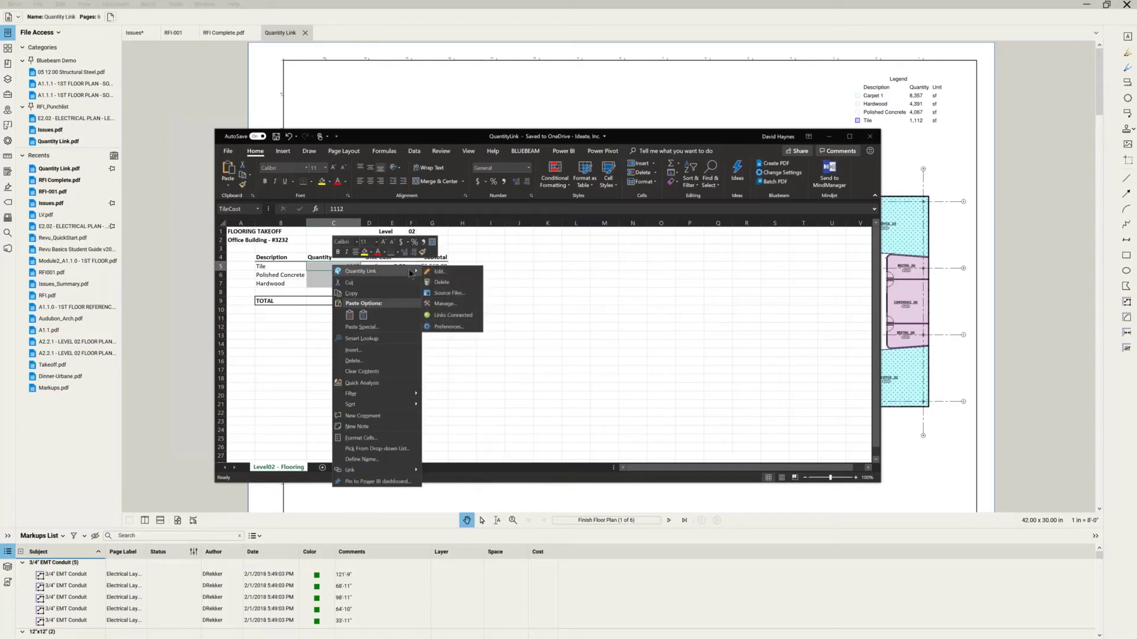
left_click(453, 303)
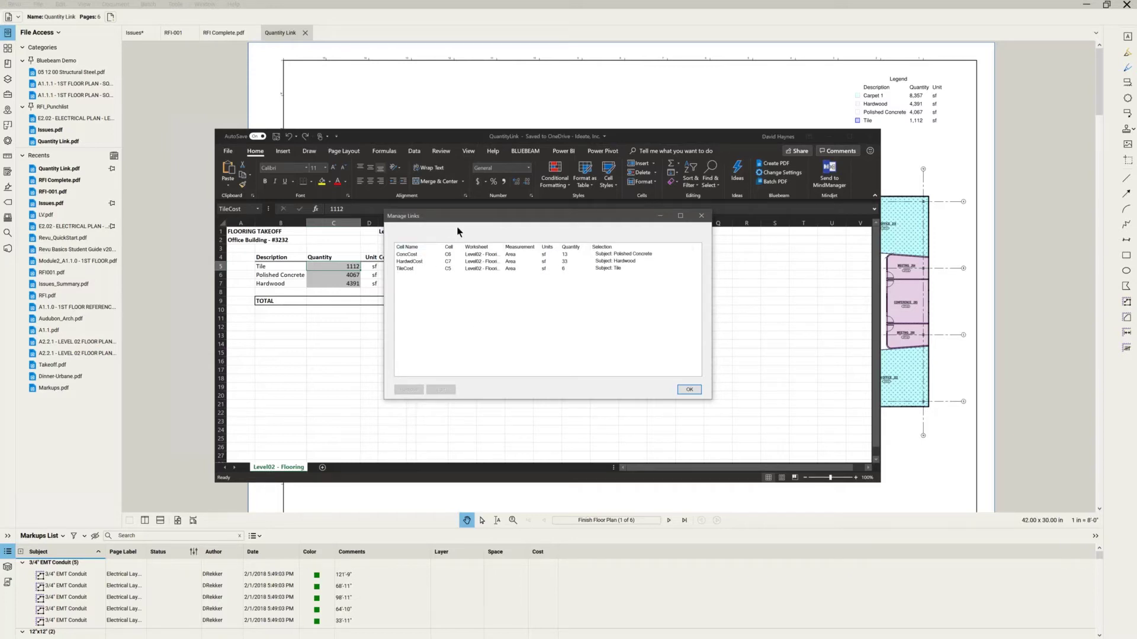
left_click_drag(450, 216, 544, 248)
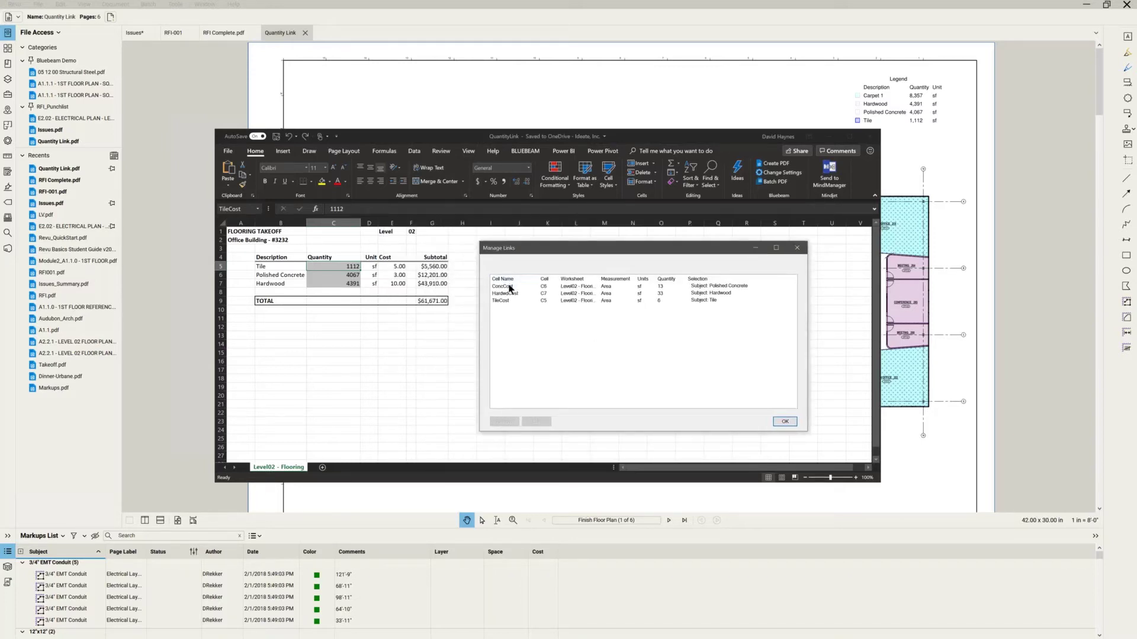
left_click(507, 286)
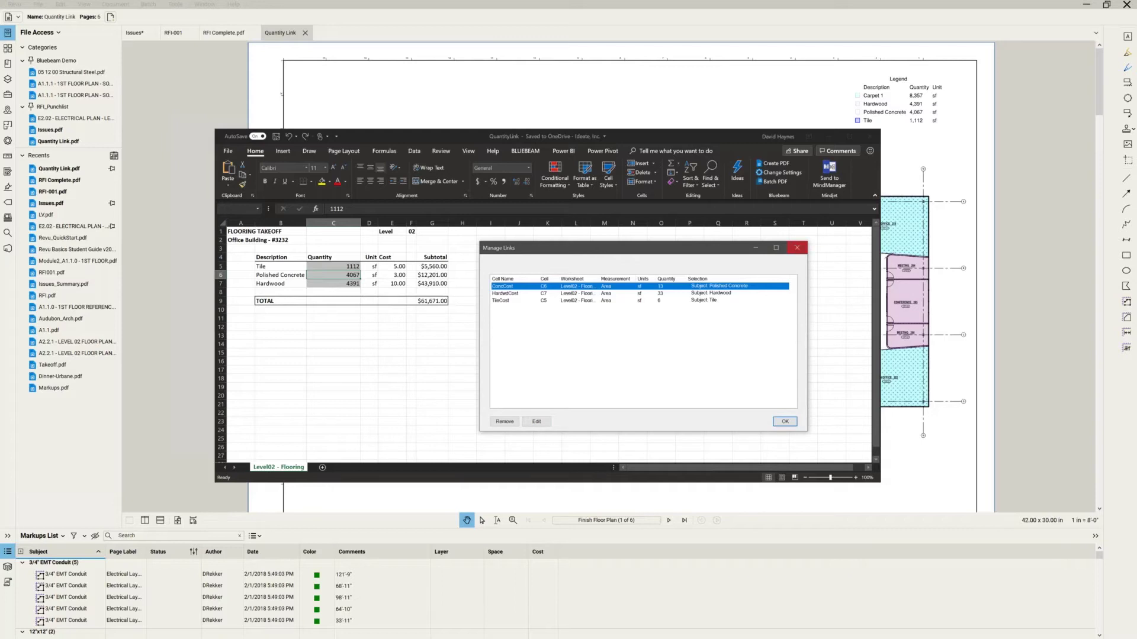
left_click(797, 248)
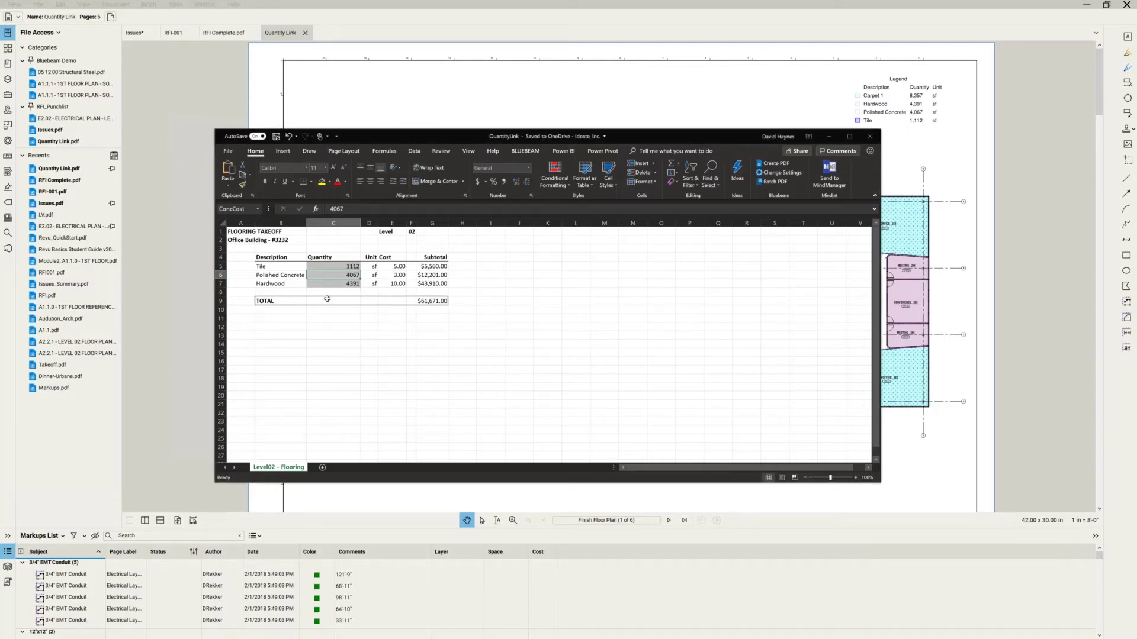
right_click(337, 274)
mouse_move(355, 281)
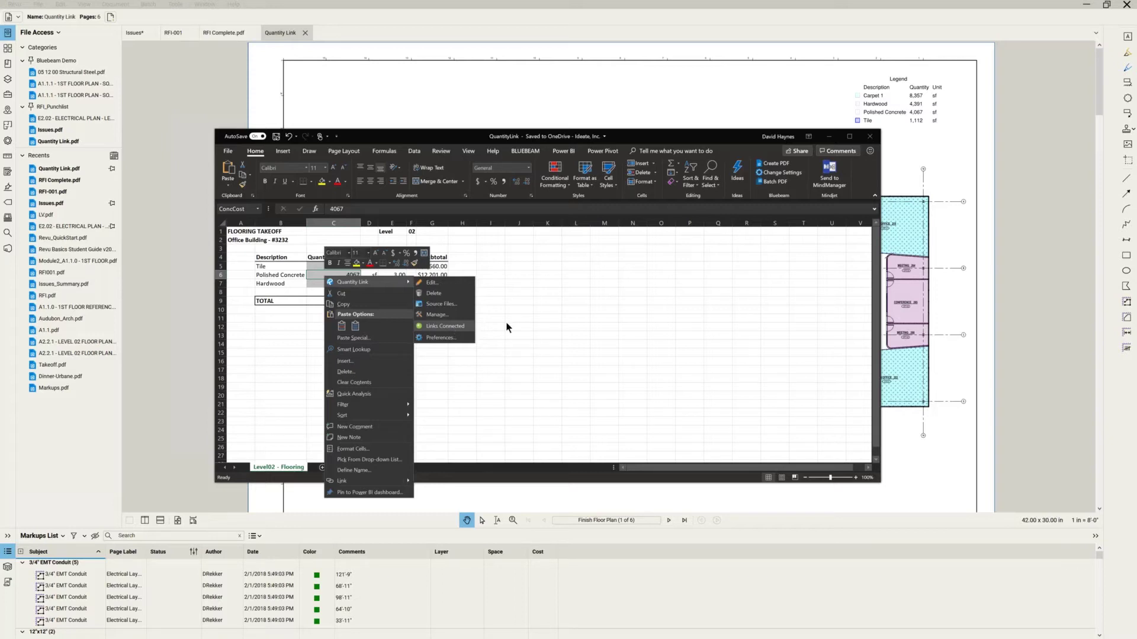
key("Escape")
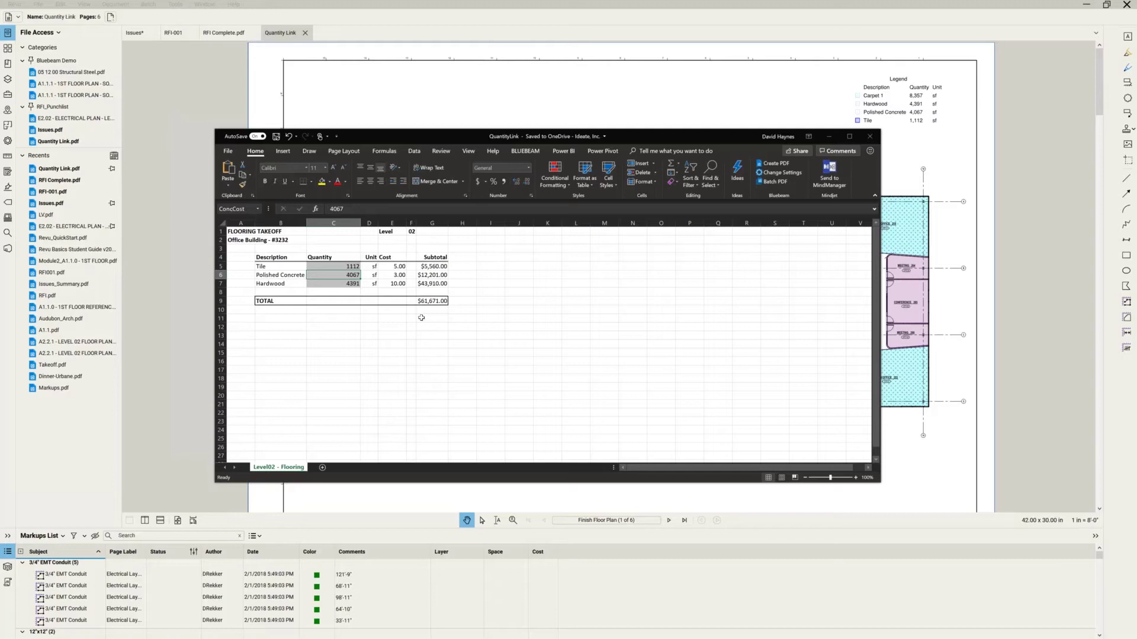
right_click(338, 265)
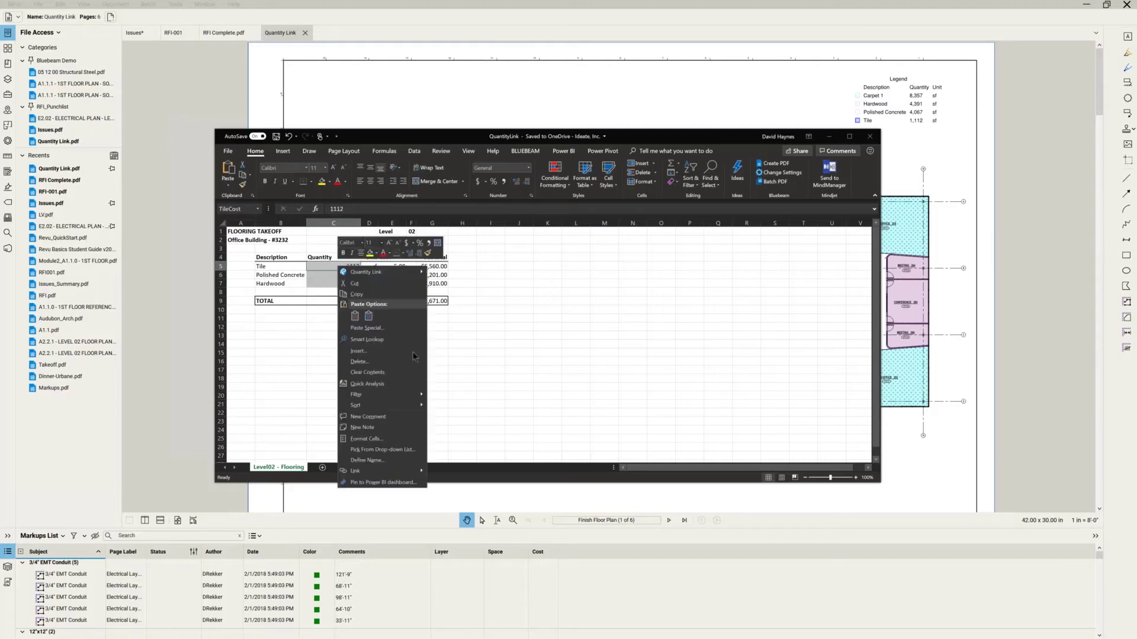
mouse_move(398, 274)
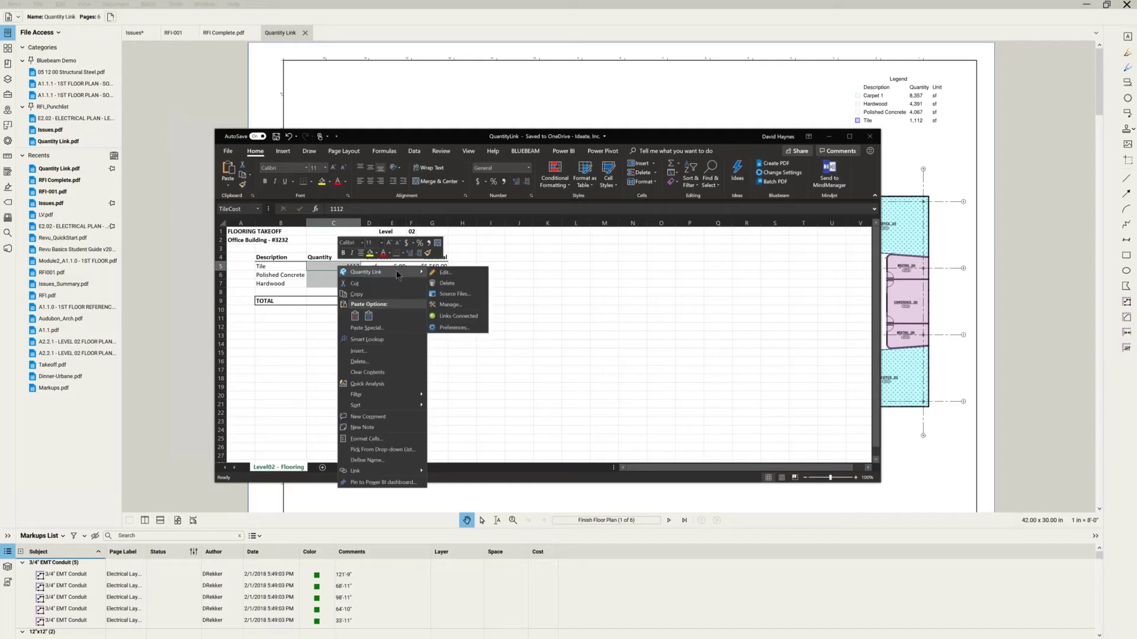
left_click(453, 328)
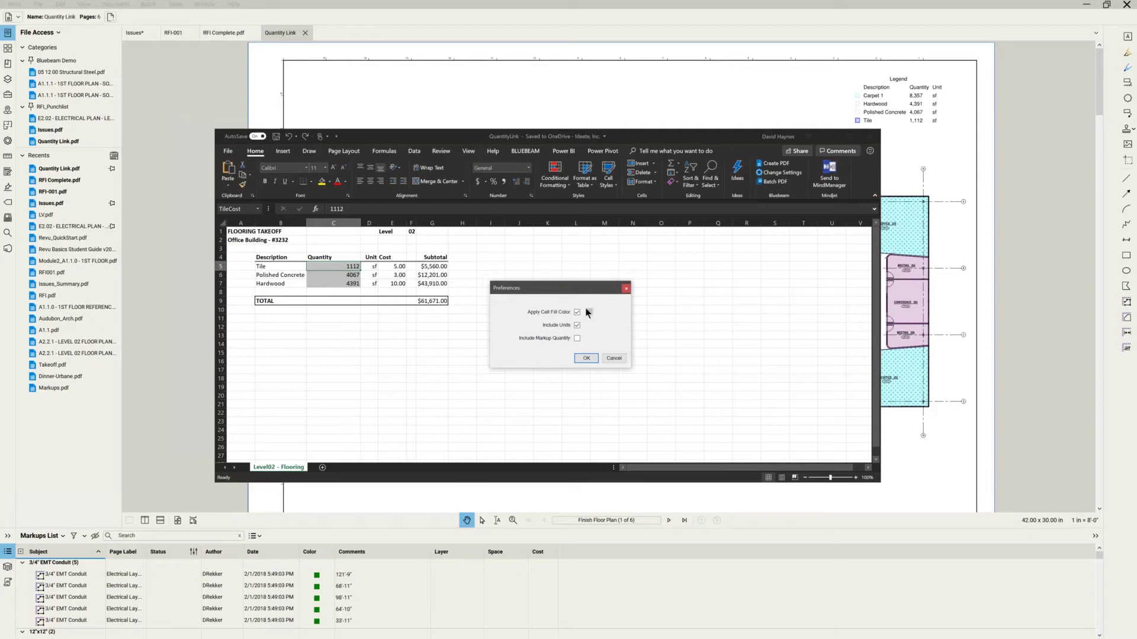
left_click(590, 312)
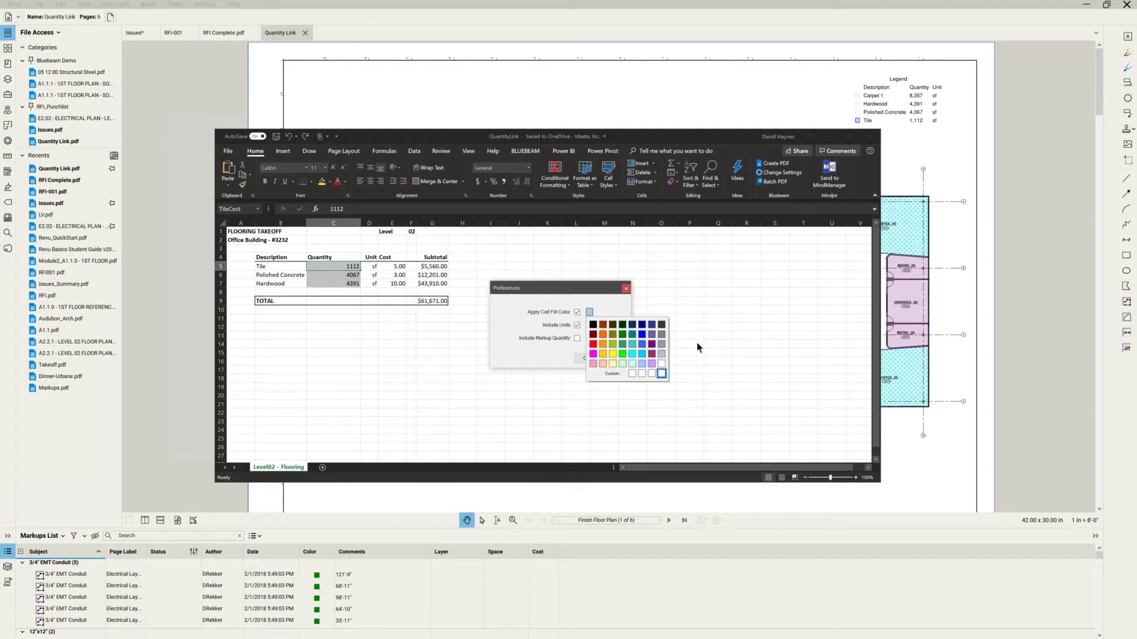
left_click(662, 354)
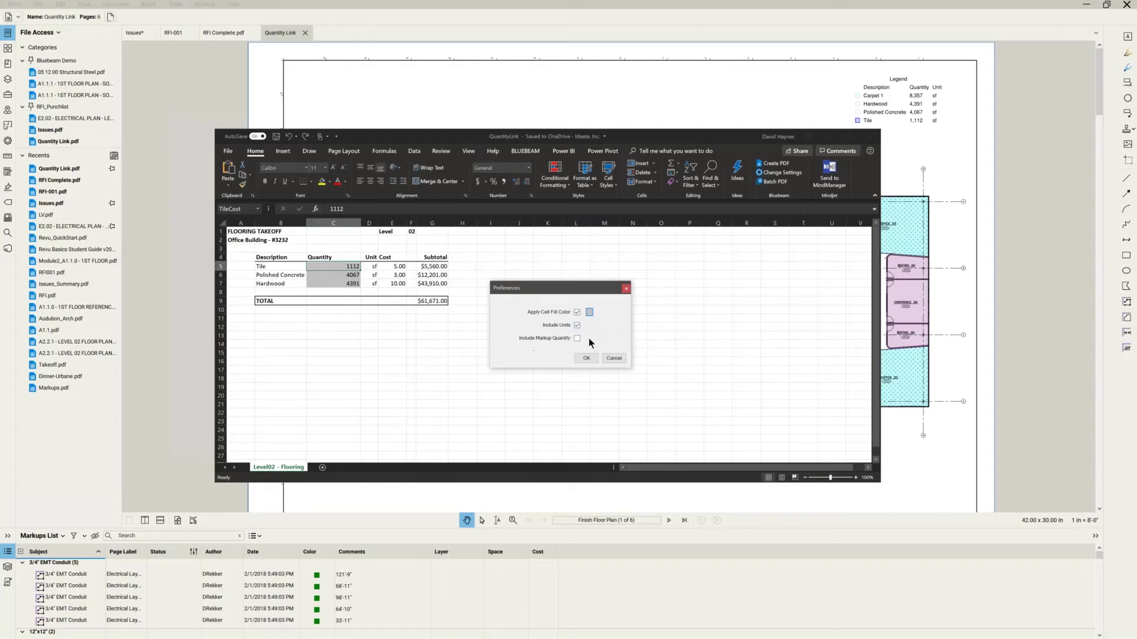
left_click(616, 358)
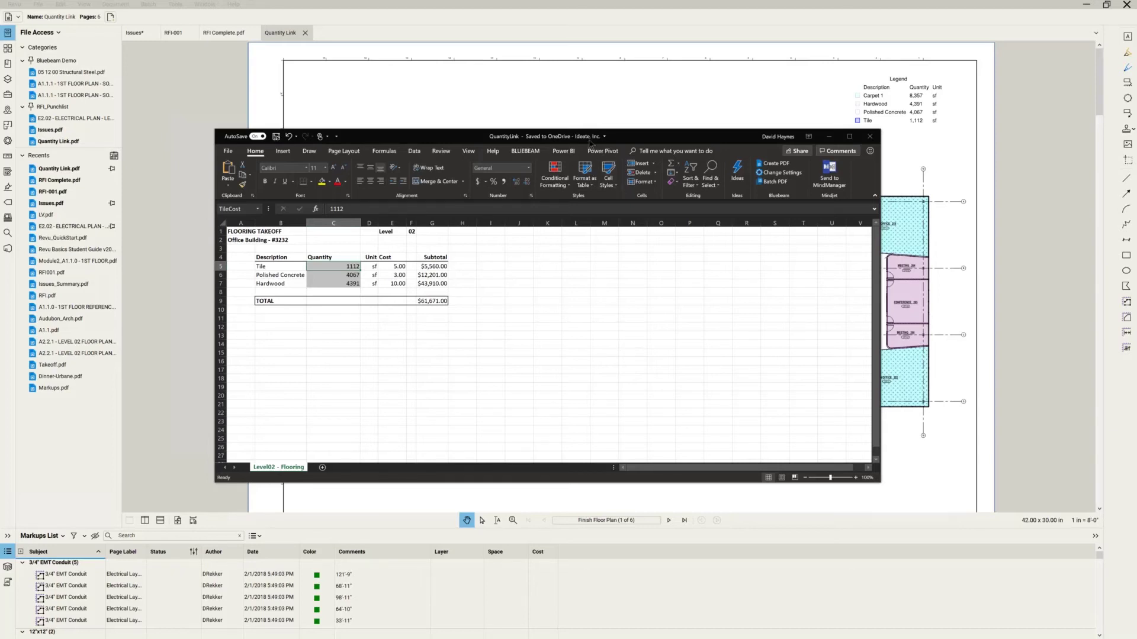
Restore down Revu and place it beside a narrower Excel window at the top right.
left_click_drag(627, 141, 770, 176)
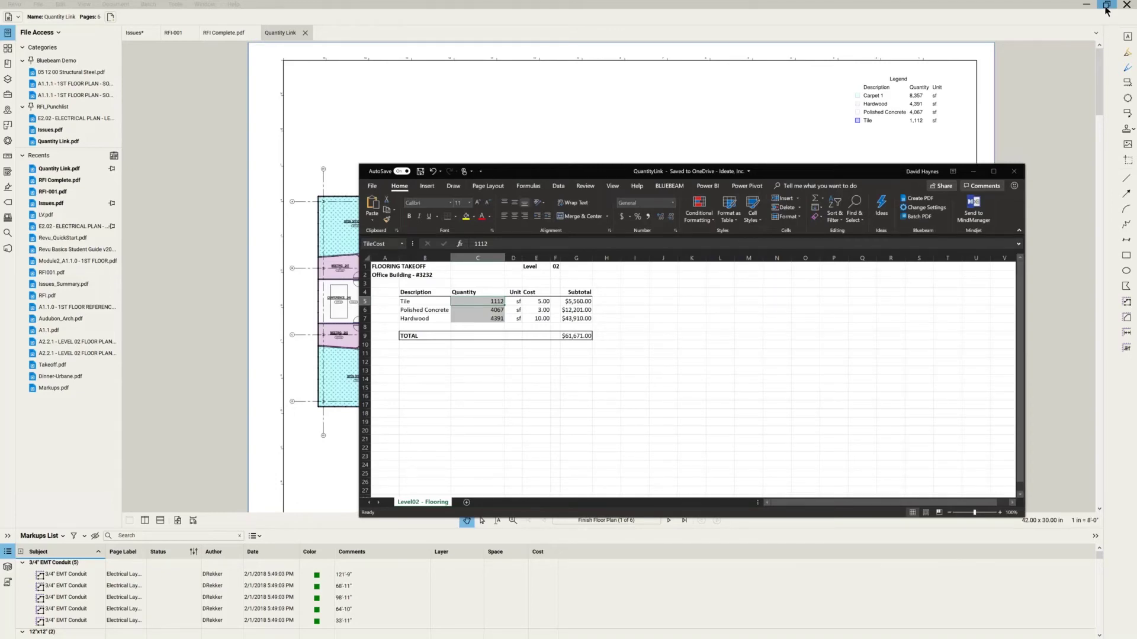
left_click(1105, 6)
left_click_drag(645, 31, 323, 89)
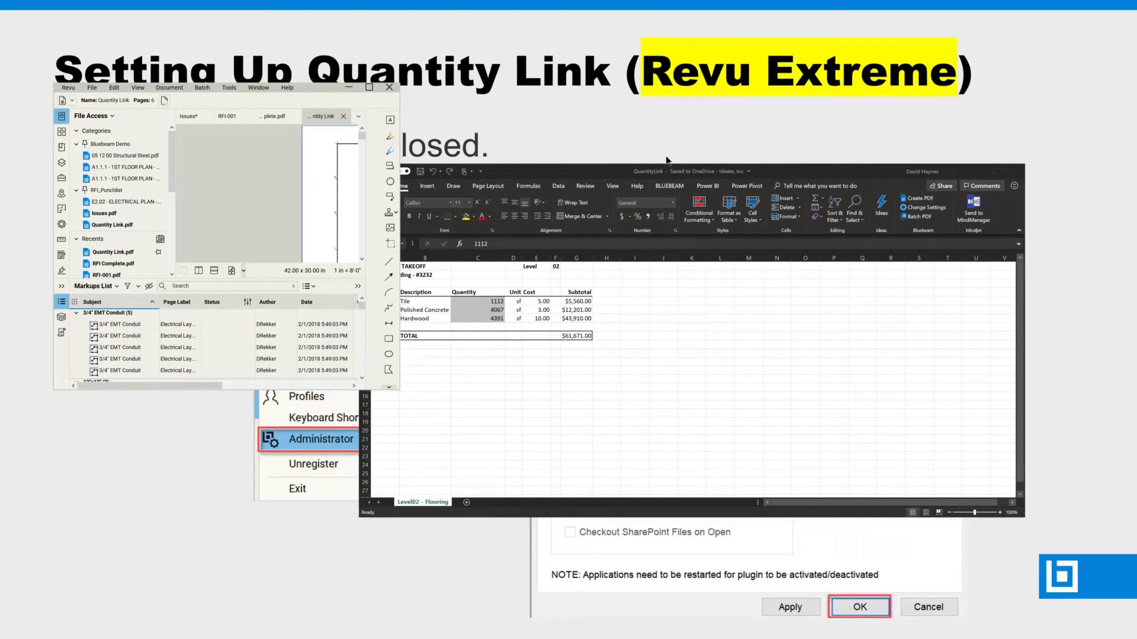
left_click_drag(666, 160, 741, 139)
left_click_drag(764, 262, 708, 263)
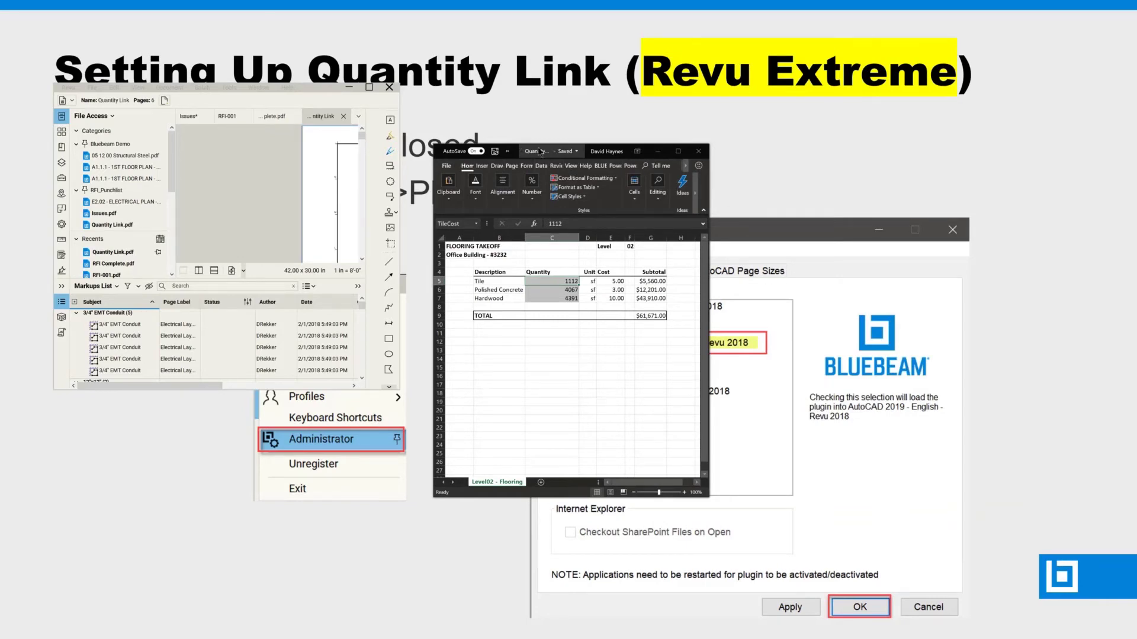
left_click_drag(521, 153, 888, 103)
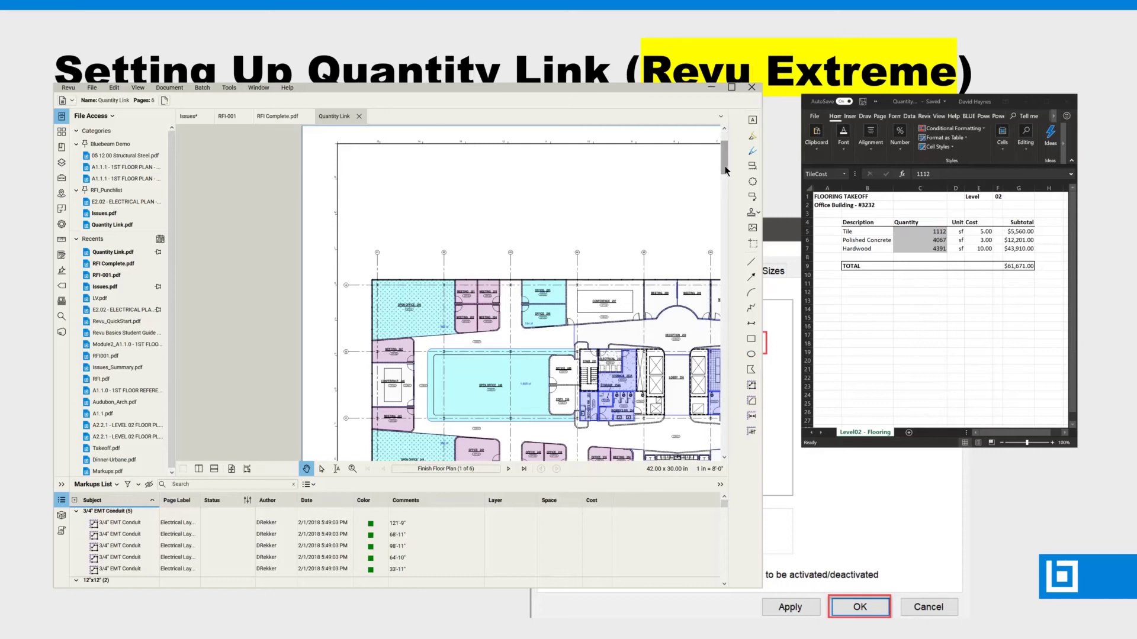
scroll(462, 287, "down", 3)
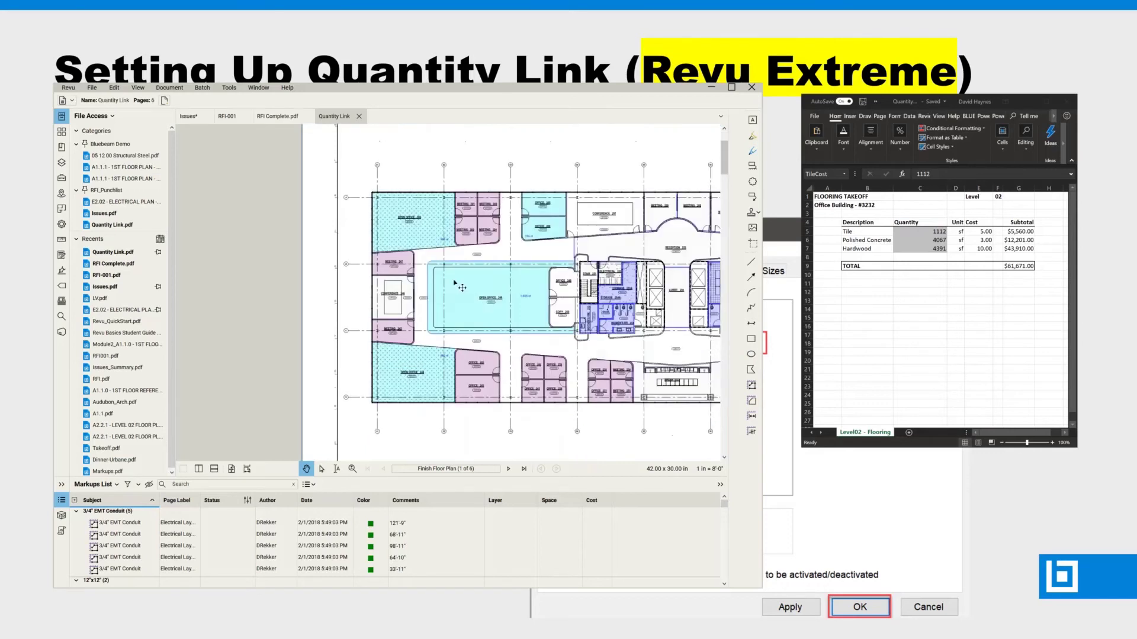
left_click(392, 264)
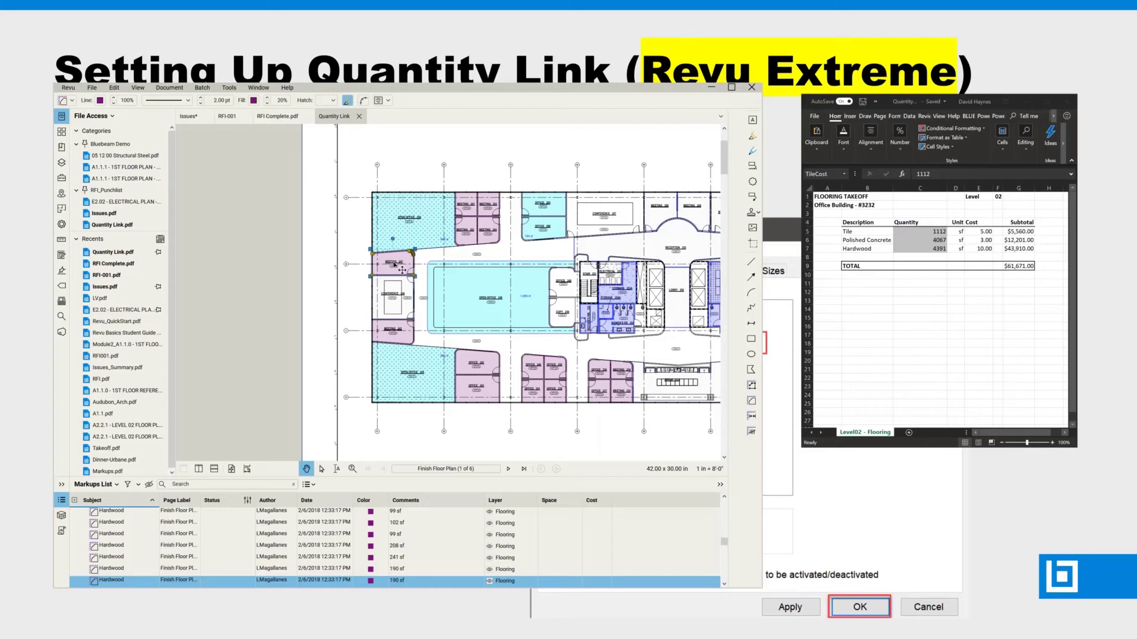
key("Delete")
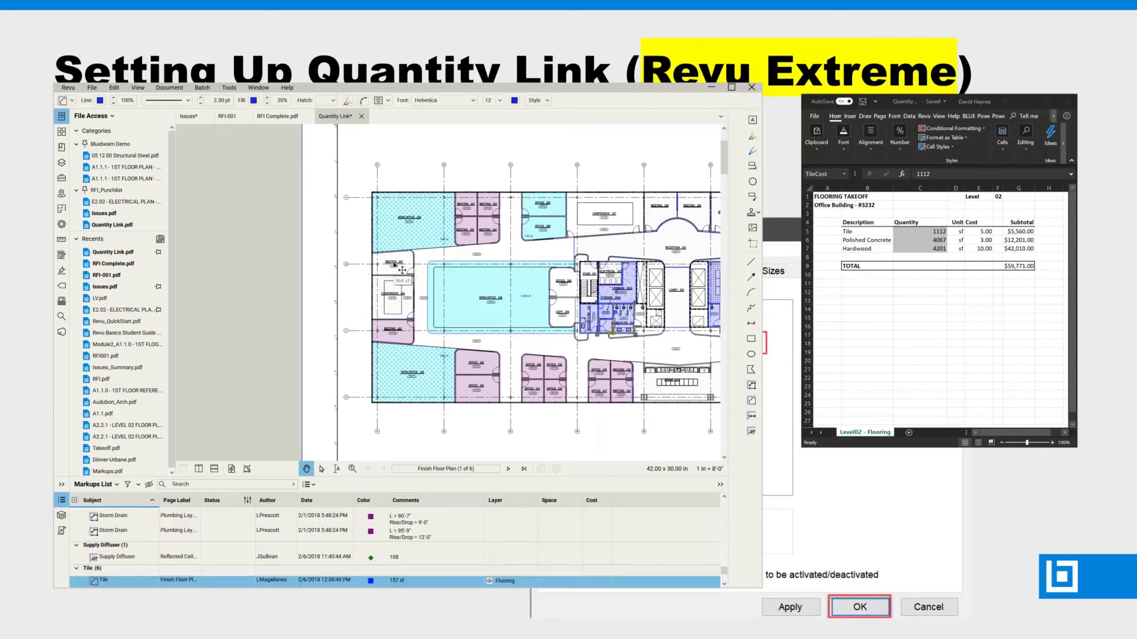
left_click(112, 89)
left_click(111, 89)
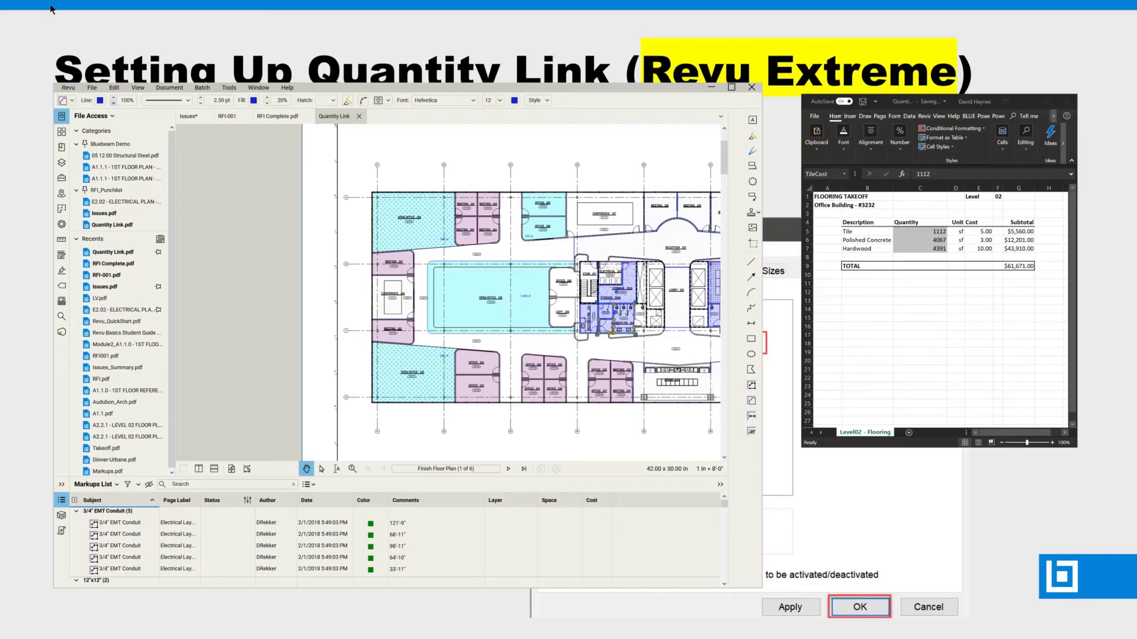
left_click(392, 270)
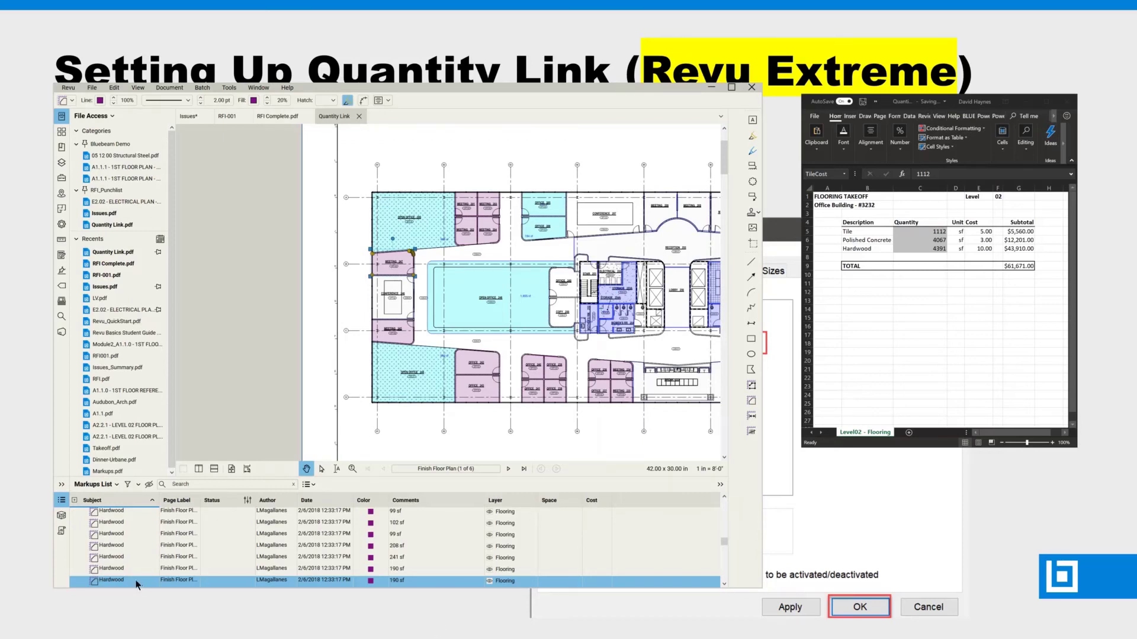
Change the 190 sf Meeting 242 markup's subject from Hardwood to Tile.
left_click(72, 101)
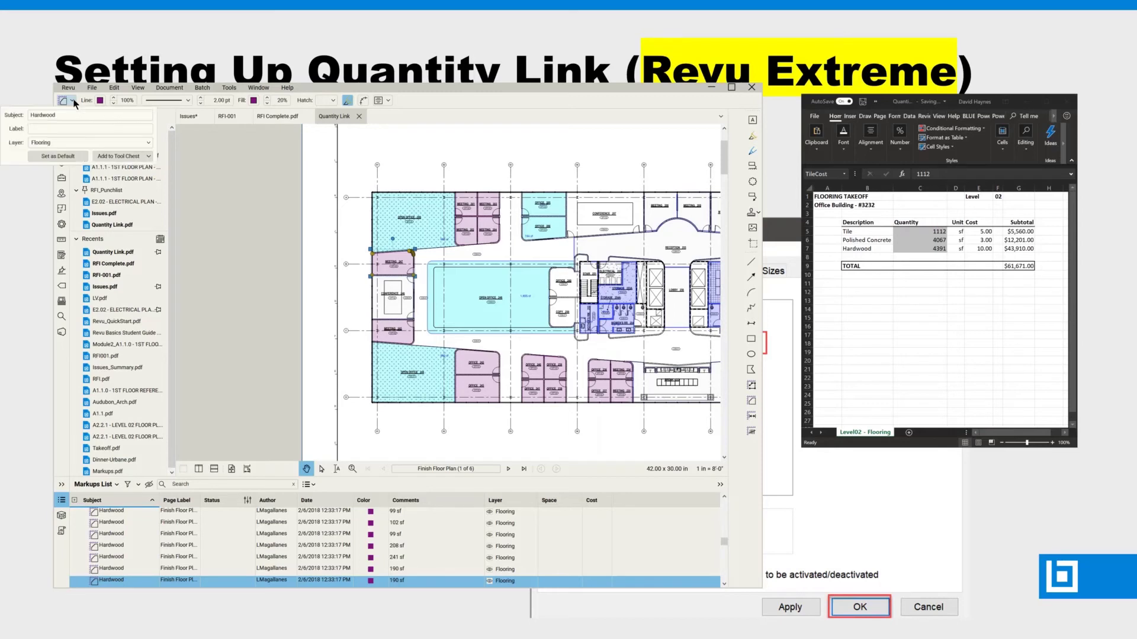
left_click_drag(60, 114, 10, 118)
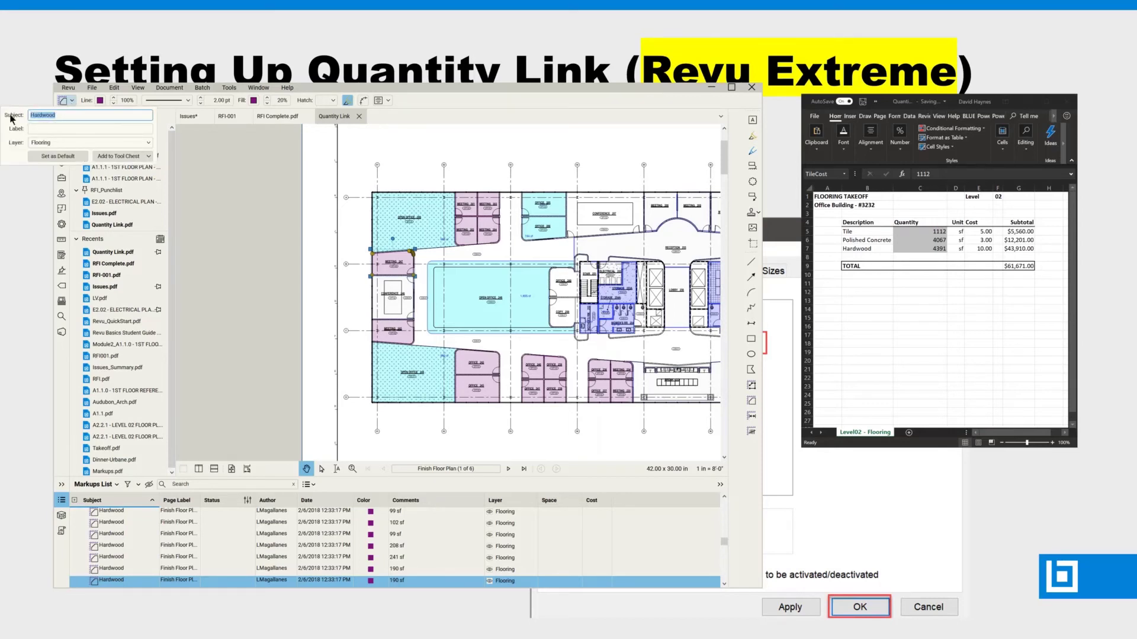
type("Tile")
key("Return")
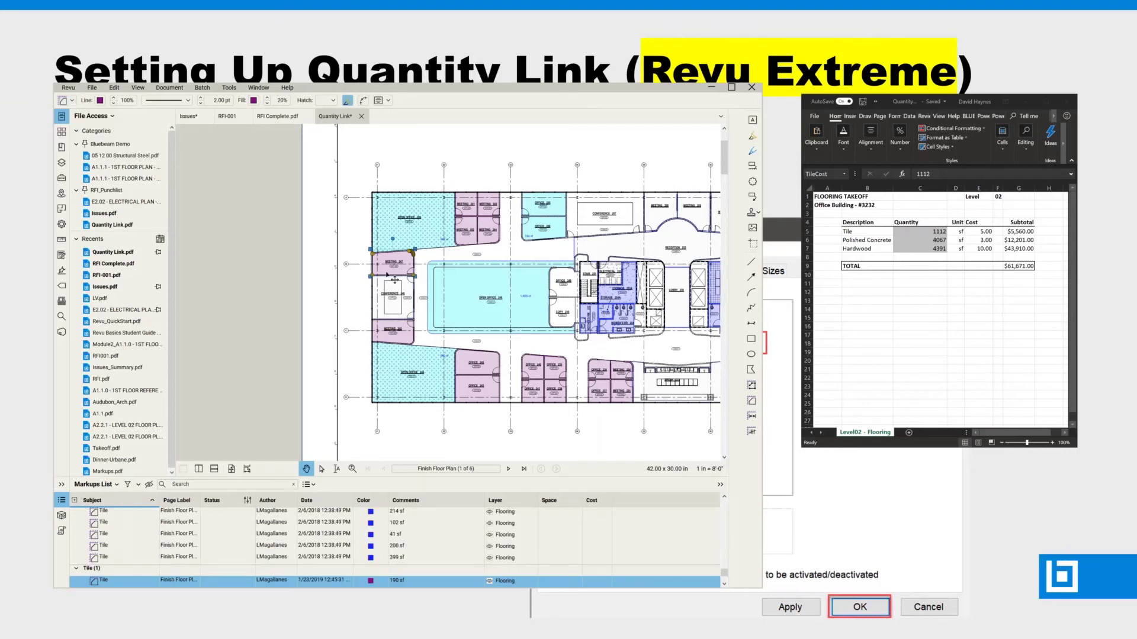
scroll(314, 583, "down", 1)
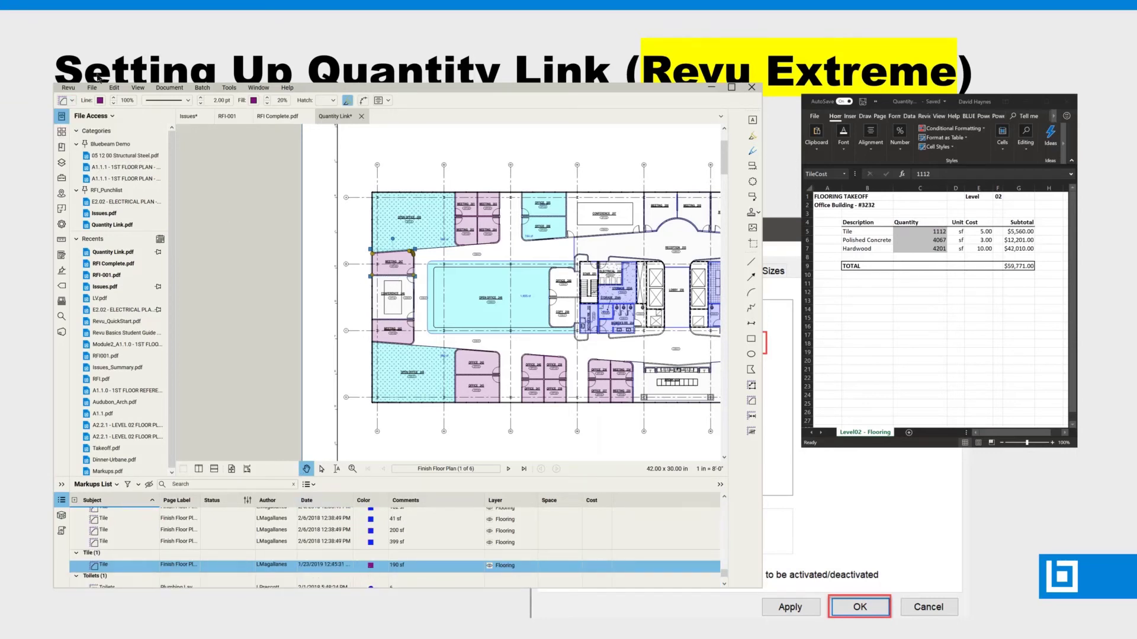
left_click(100, 101)
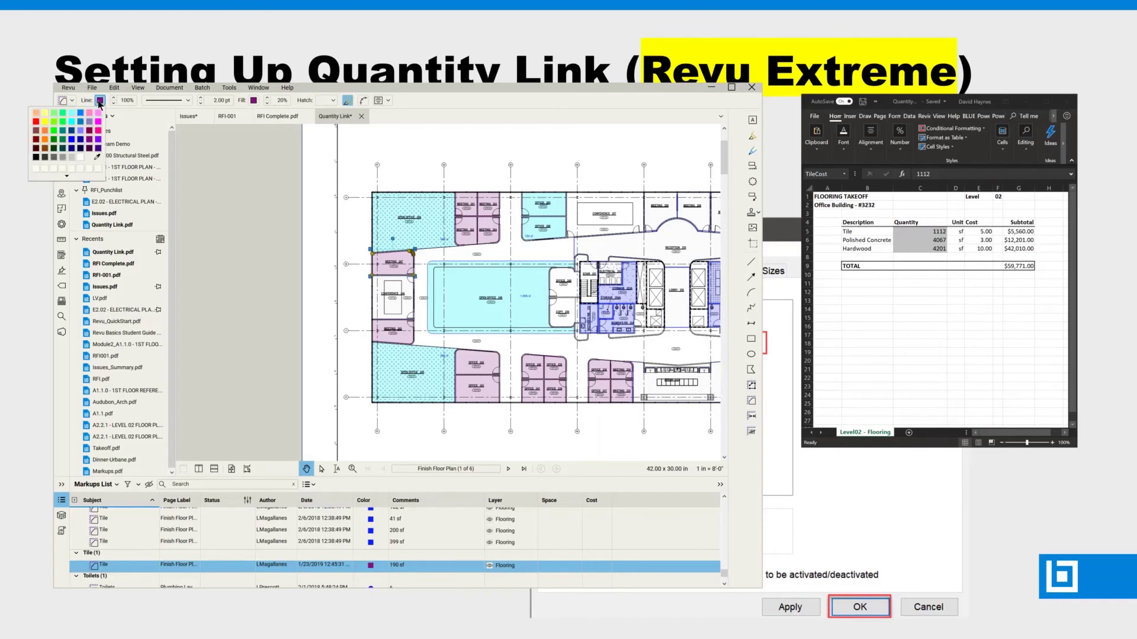
Colour the 190 sf Tile markup light lavender, sampled from a tile area, and give it a Horizontal hatch.
left_click(374, 568)
left_click(373, 566)
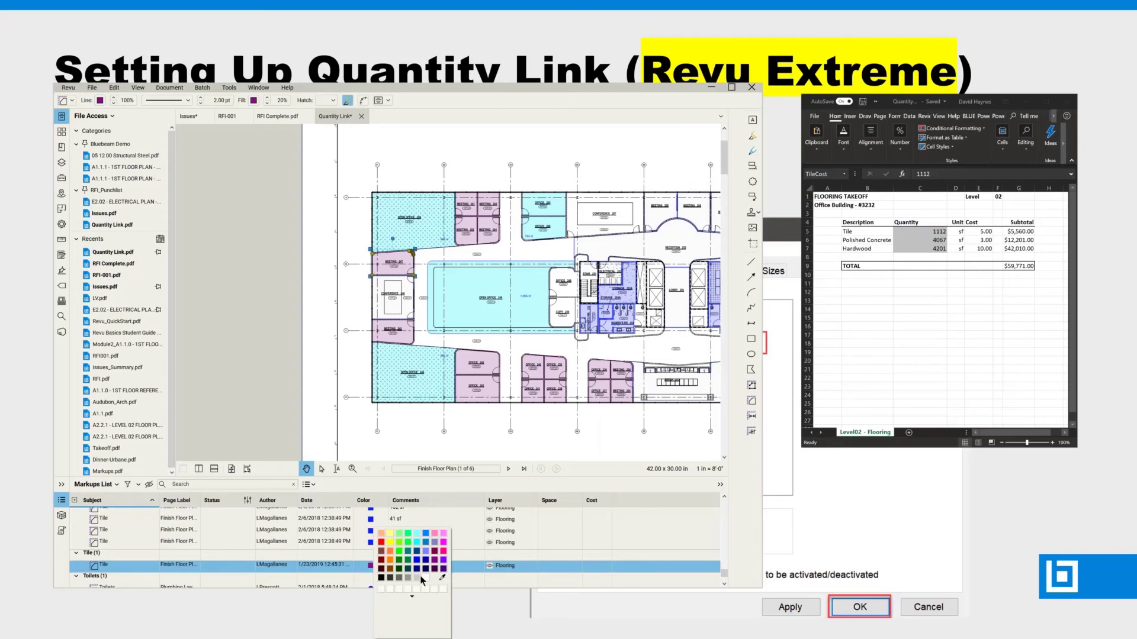
left_click(441, 577)
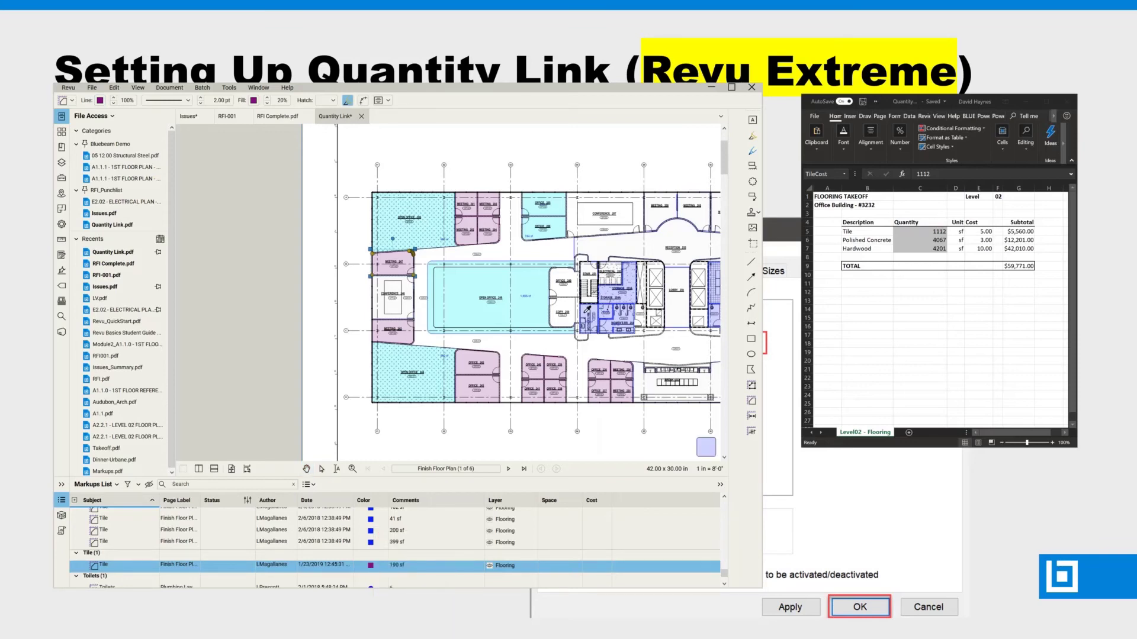
left_click(587, 306)
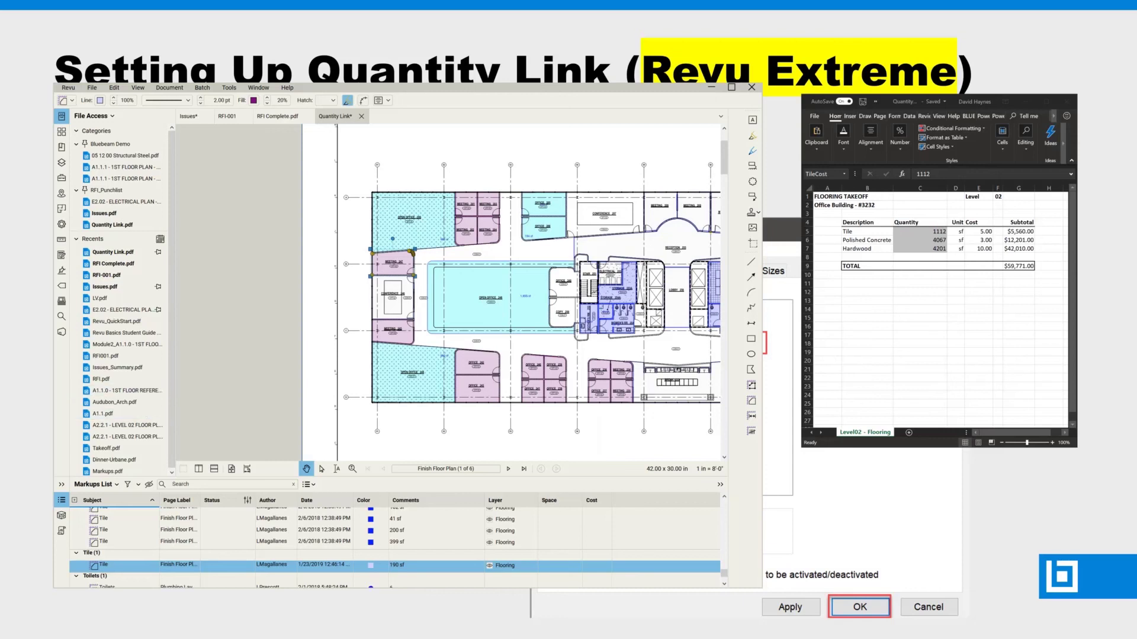
left_click(61, 224)
scroll(128, 296, "down", 3)
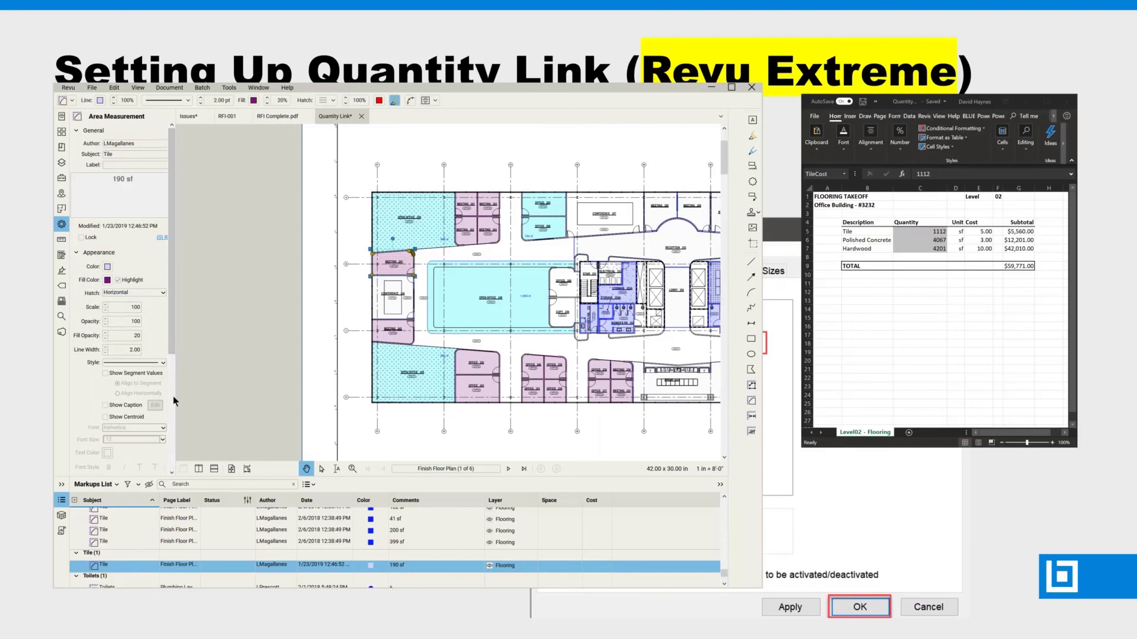